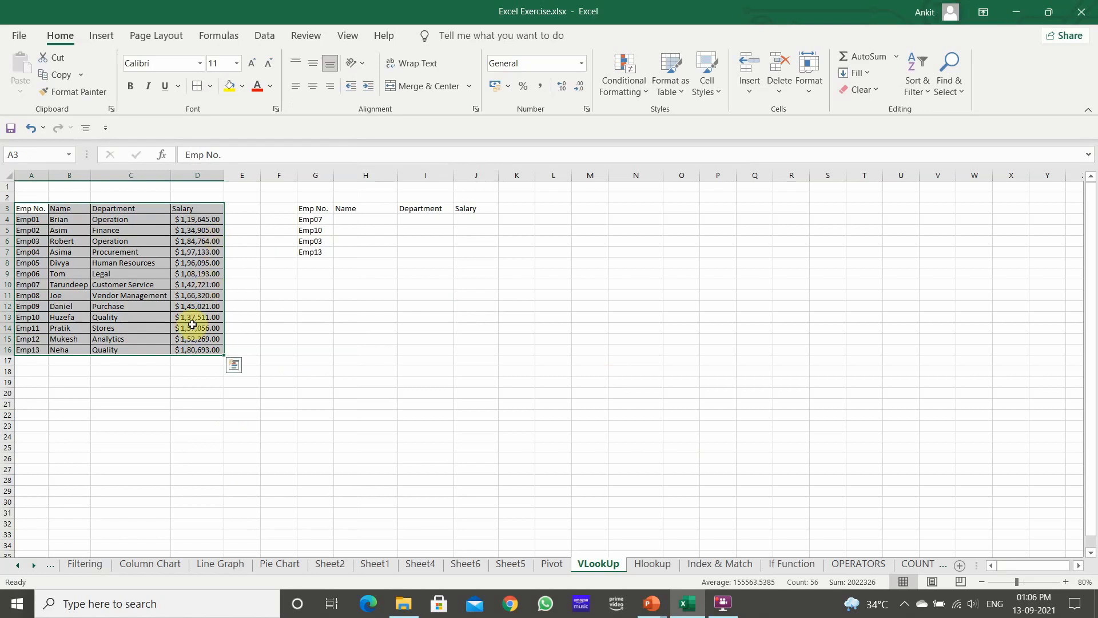
Make the header row A3:D3 of the employee table bold
click(155, 384)
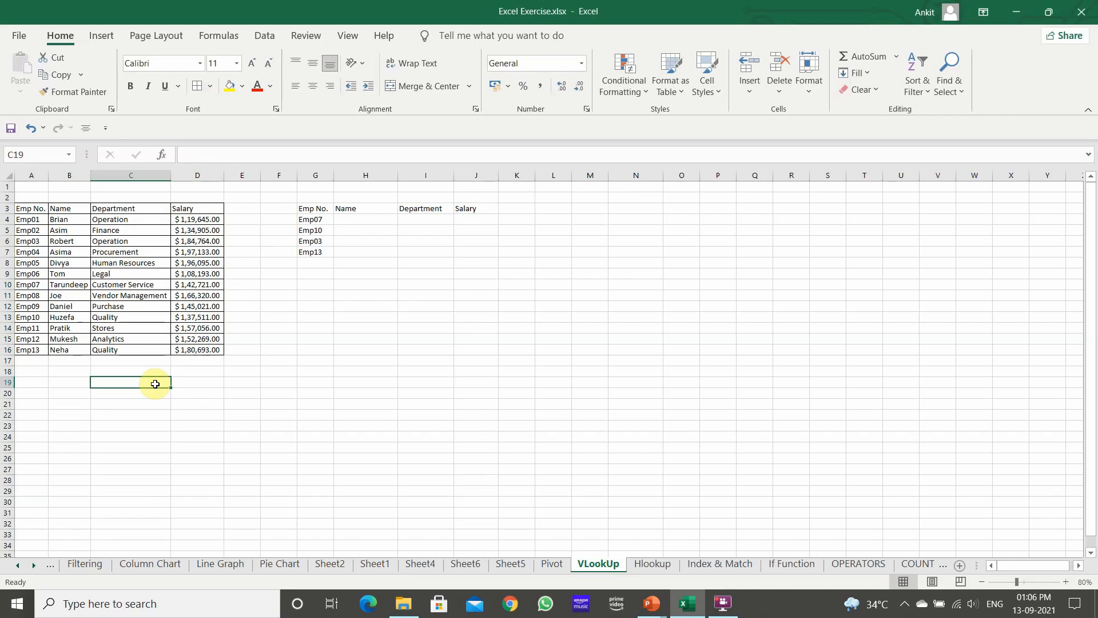
drag(26, 208, 189, 209)
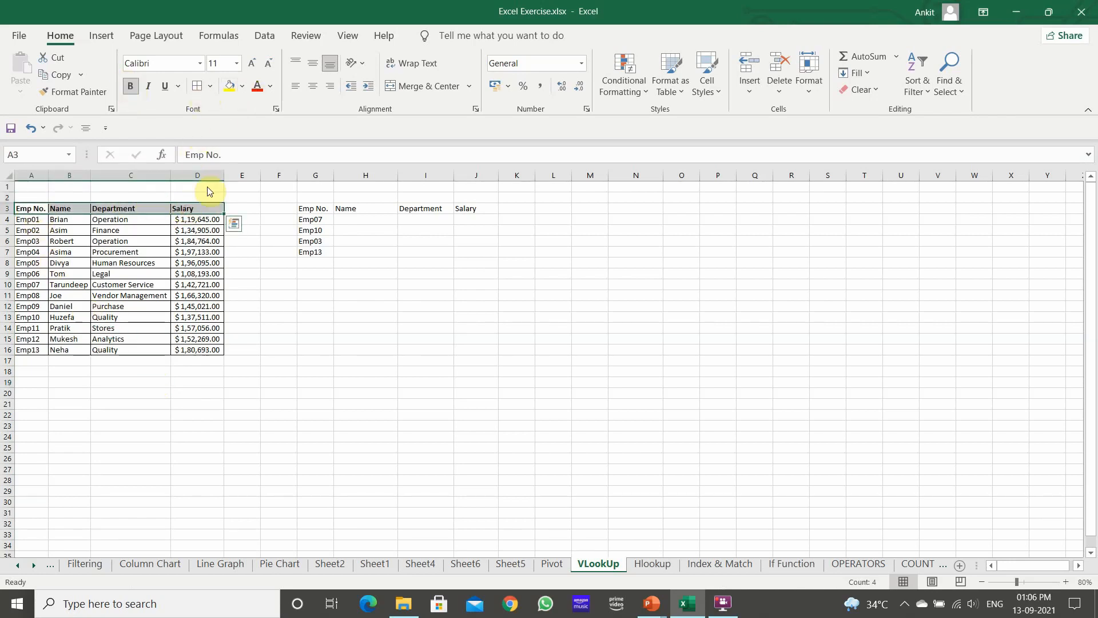
click(131, 87)
drag(313, 209, 323, 243)
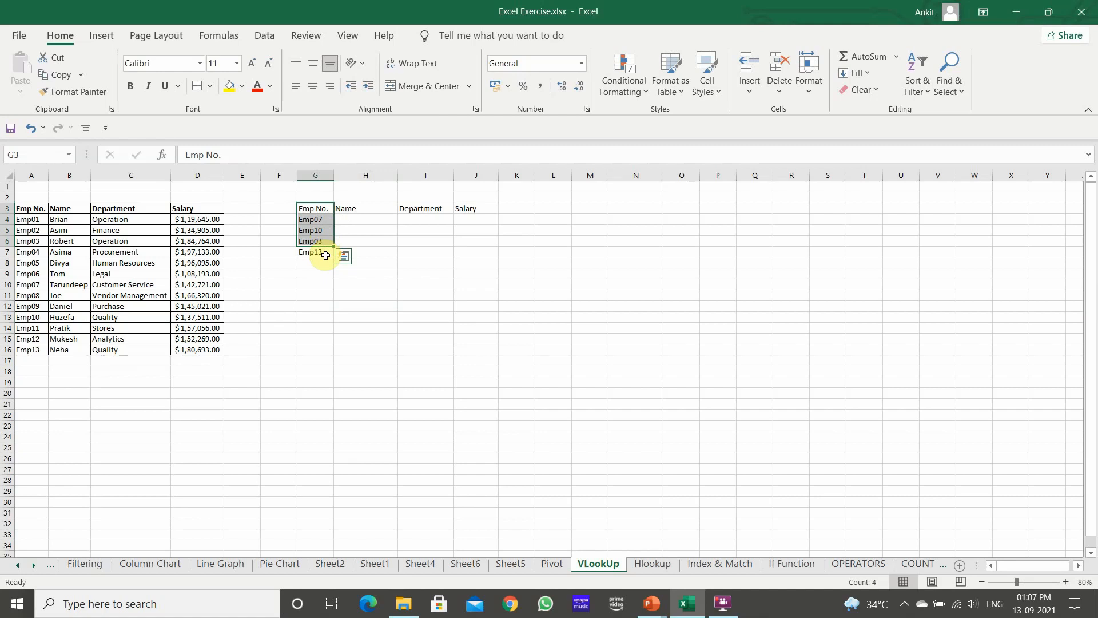
click(326, 294)
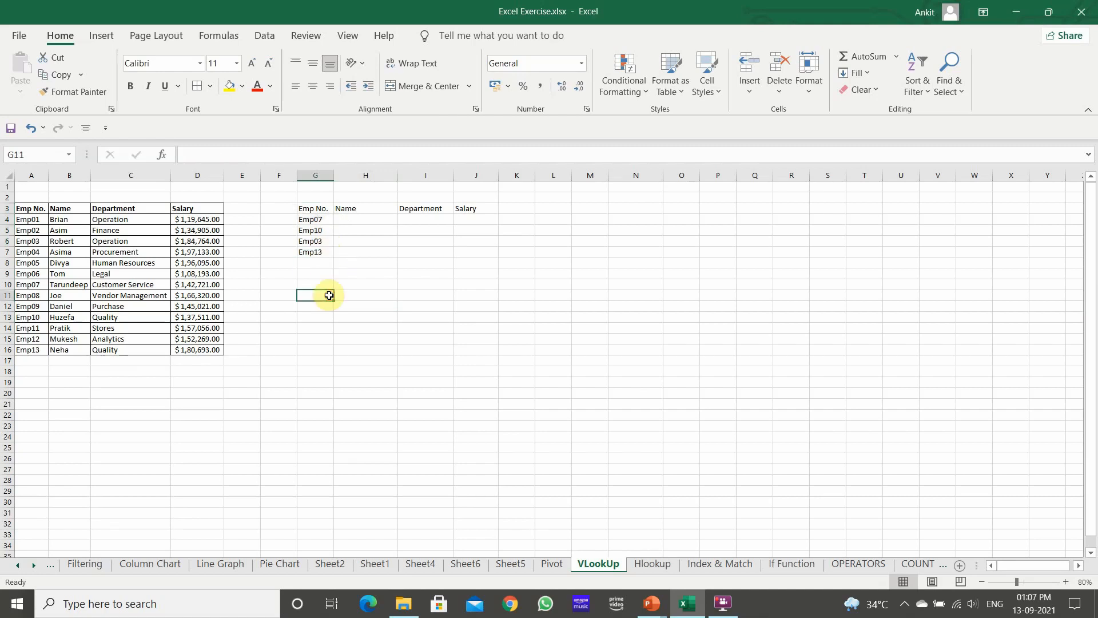
Search the function library for "lookup" and insert the VLOOKUP function in cell H4
click(350, 220)
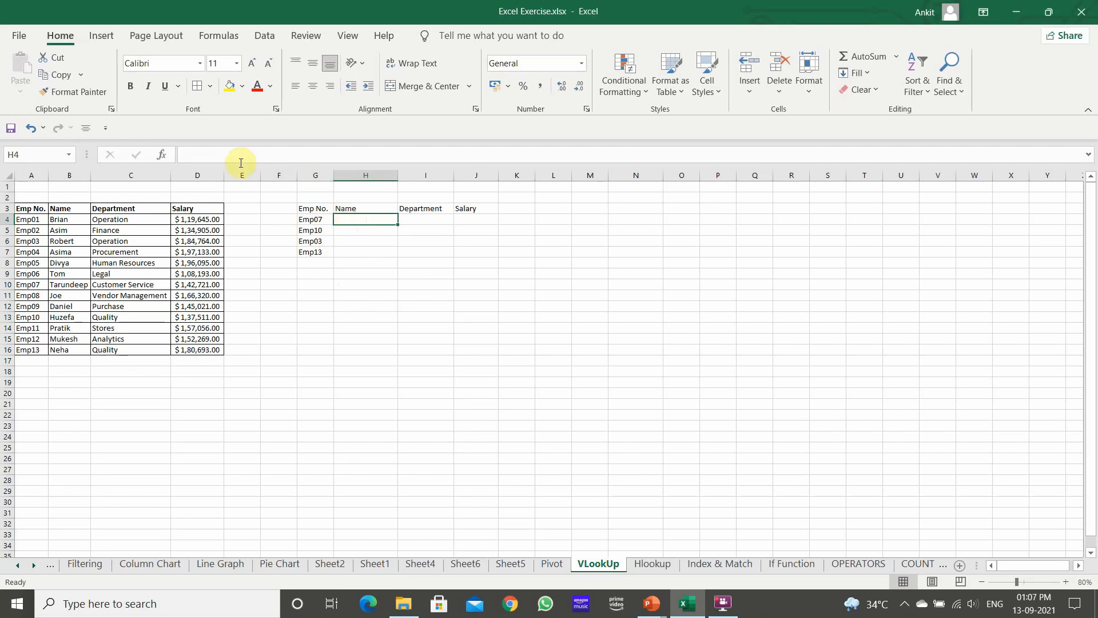
click(162, 155)
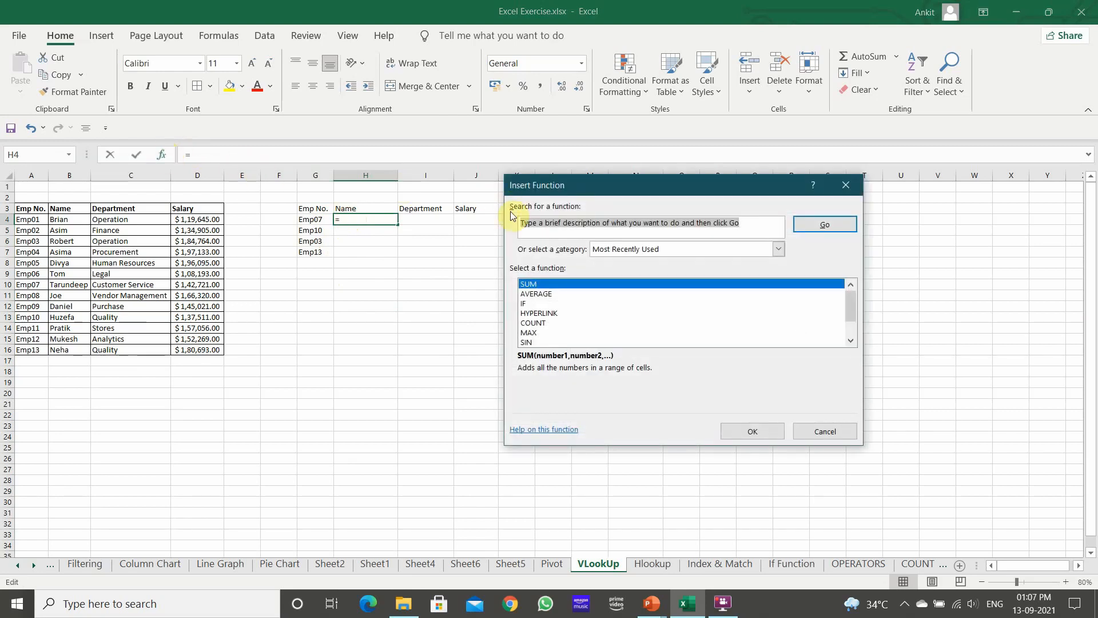
text(lookup)
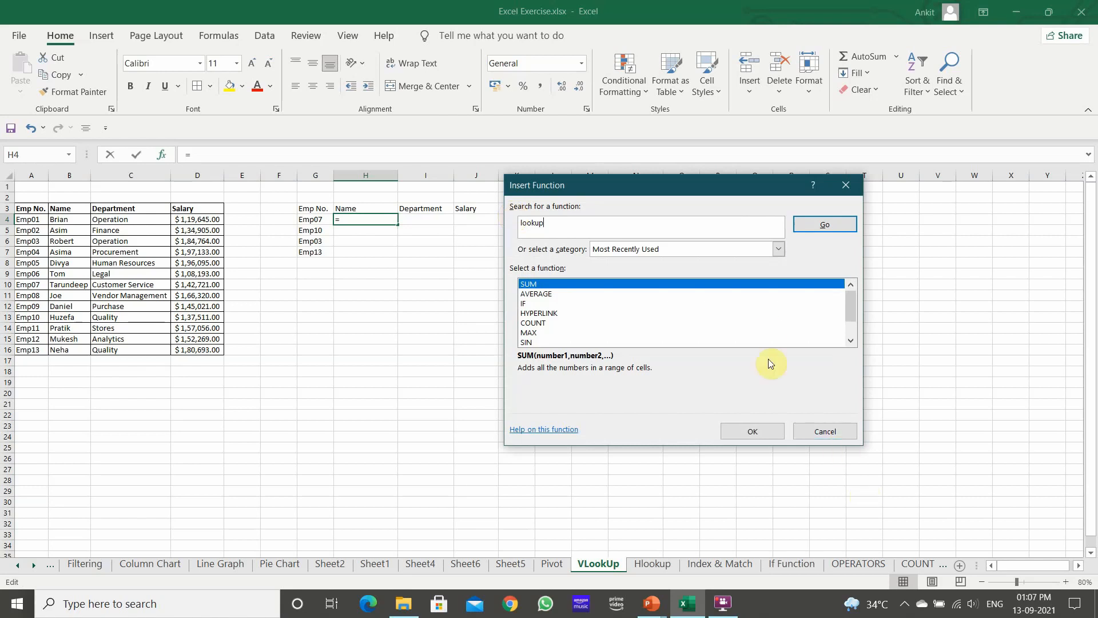
scroll(732, 344, down, 1)
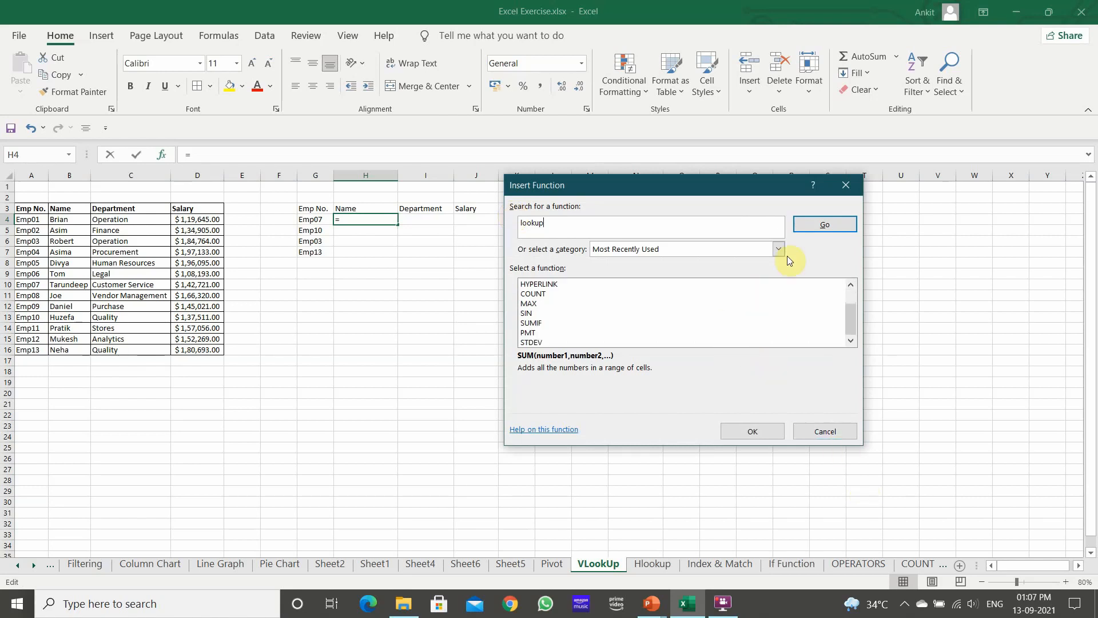
click(829, 225)
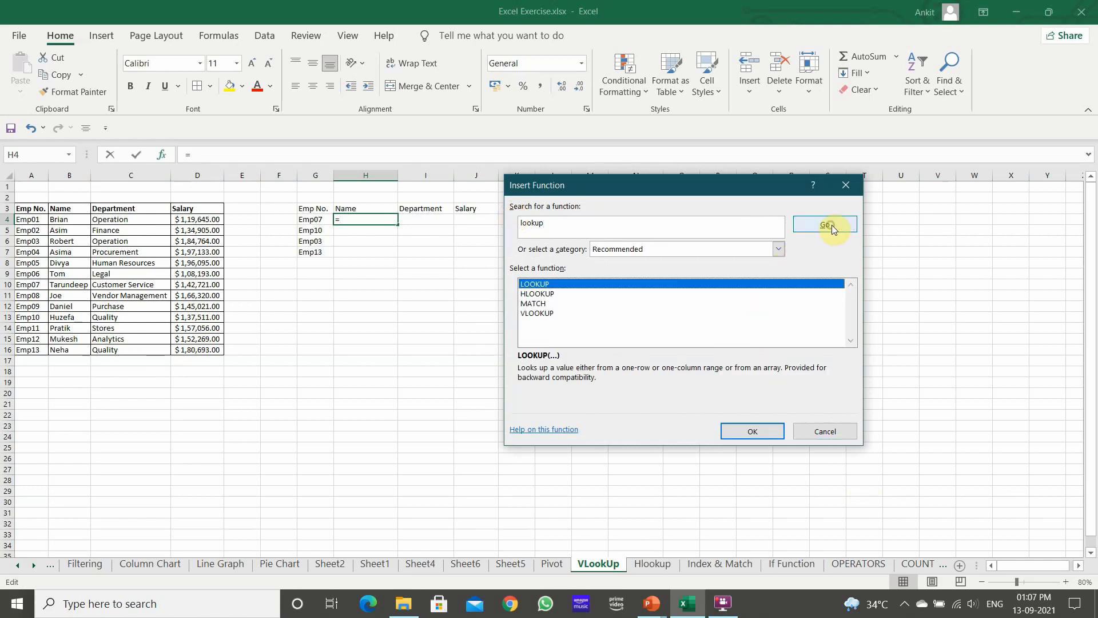
click(535, 314)
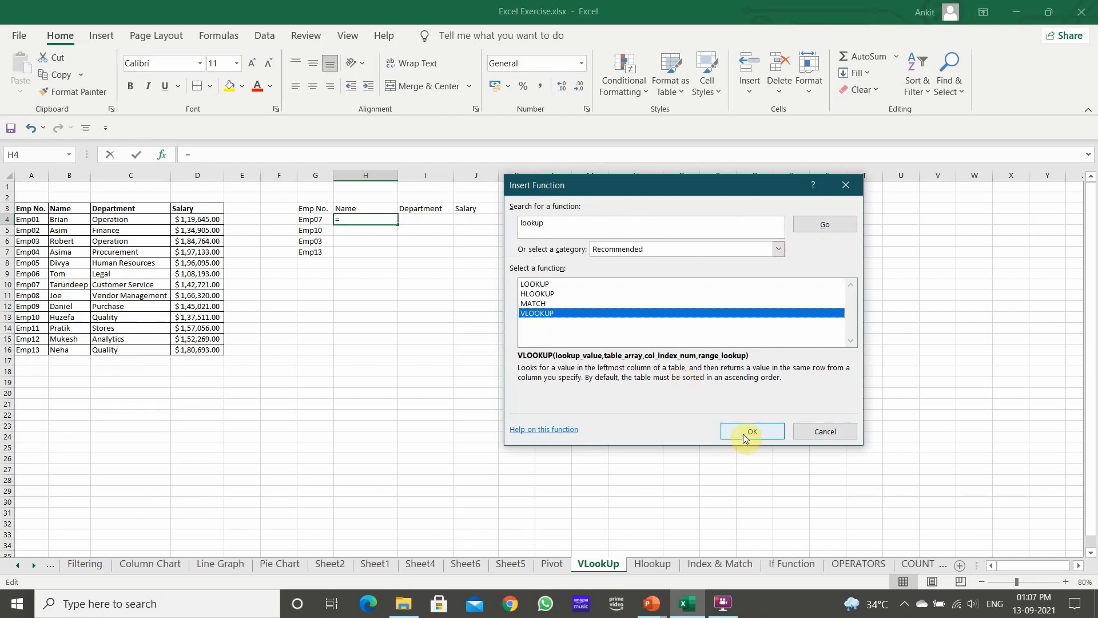
click(743, 433)
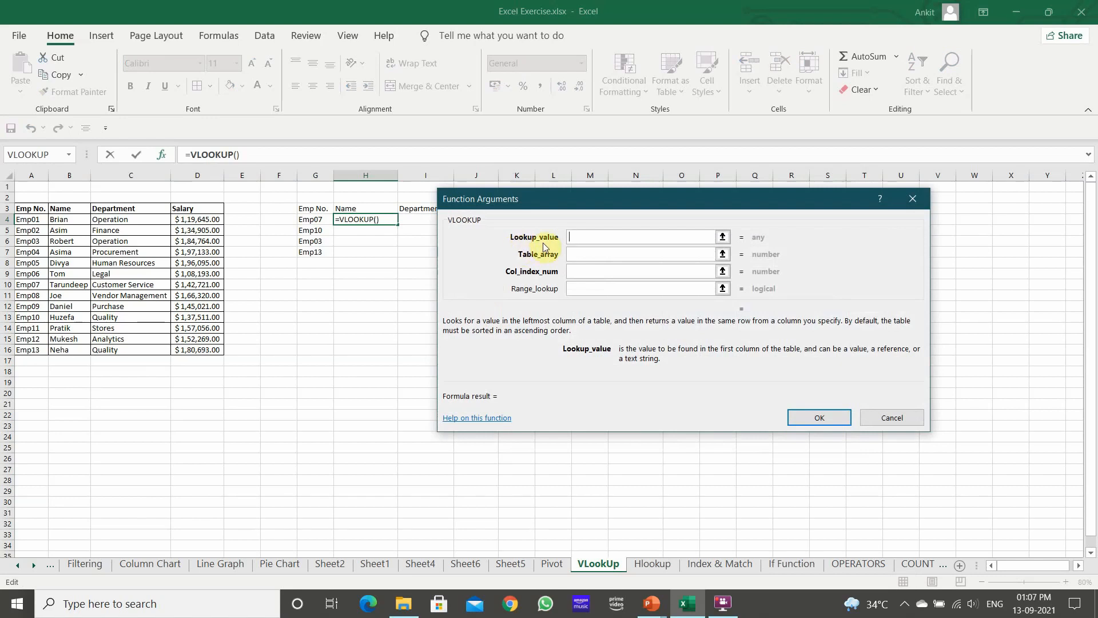
Set the VLOOKUP arguments to lookup value G4, table array A3:D16, column index 2 and range lookup 0
click(316, 220)
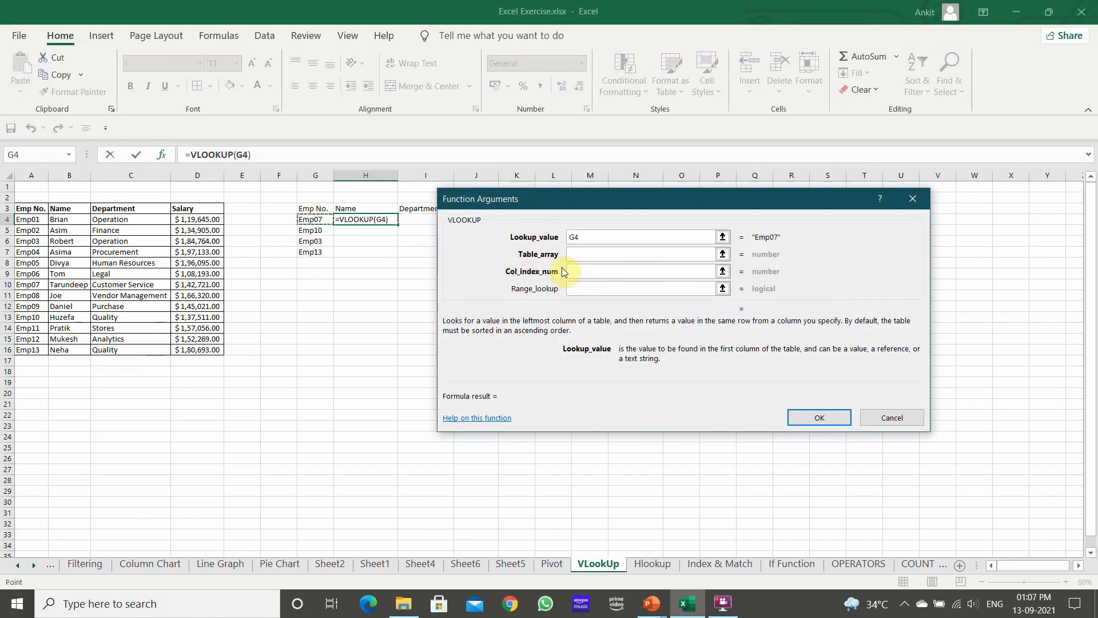
click(597, 254)
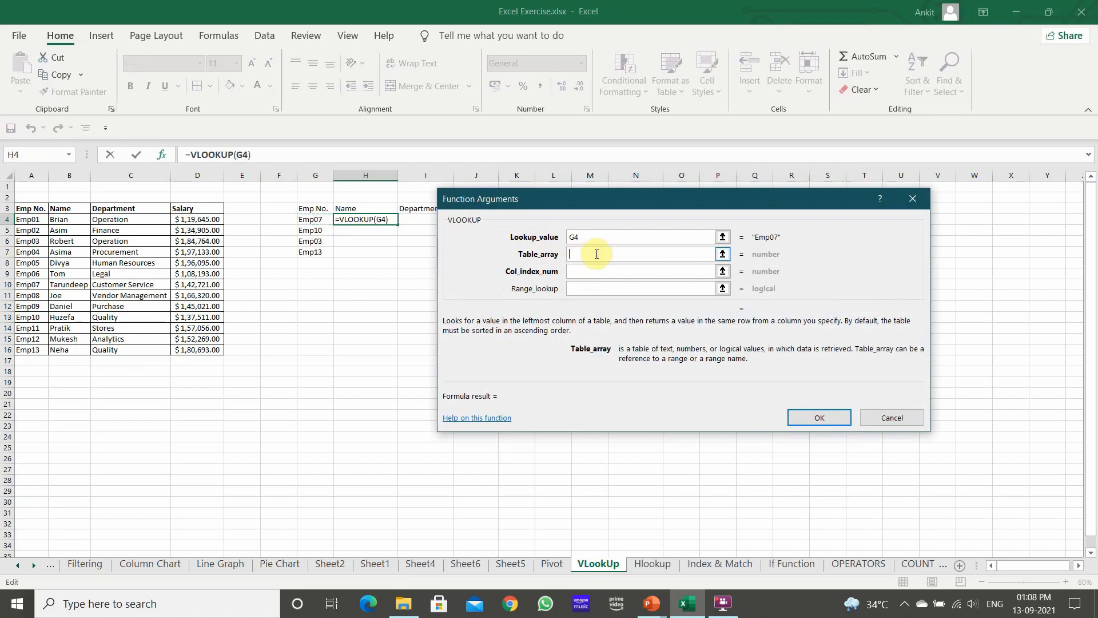
drag(26, 209, 215, 350)
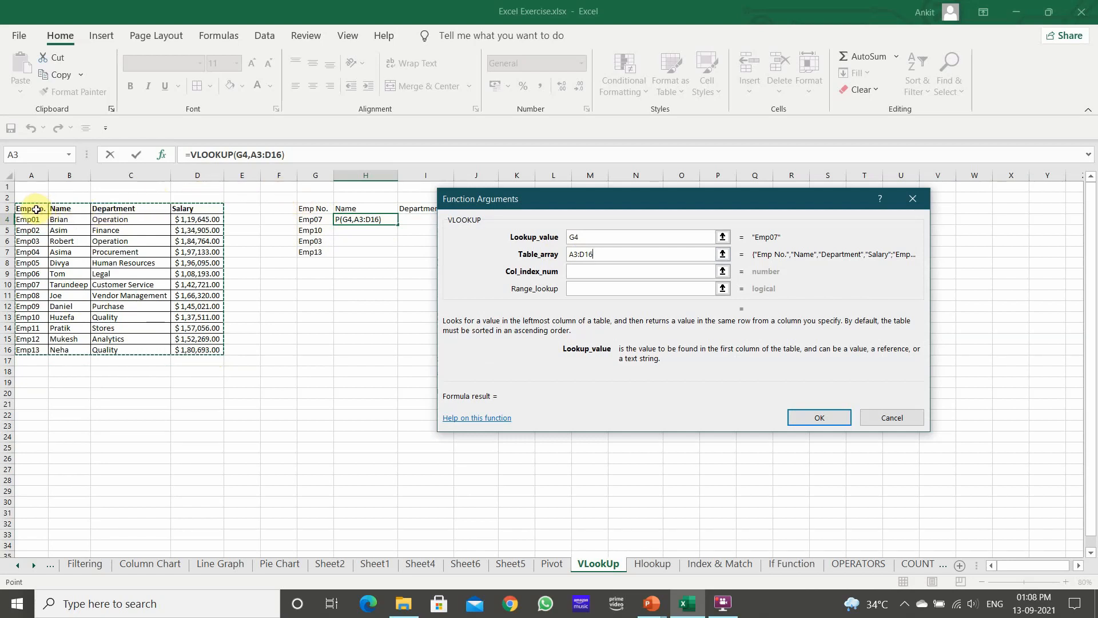
click(588, 273)
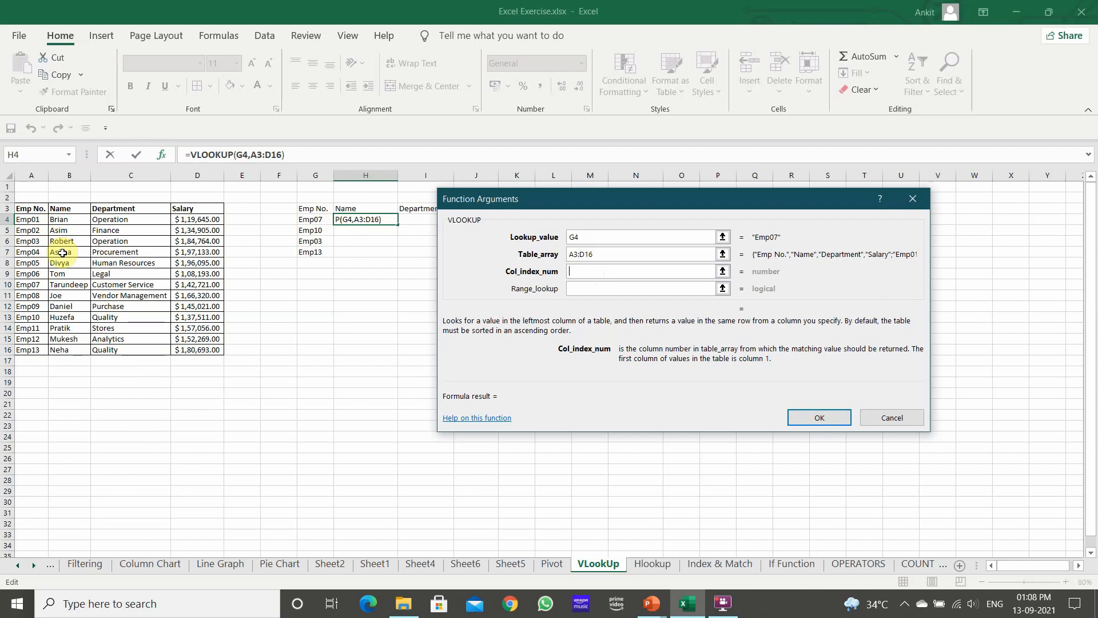
text(2)
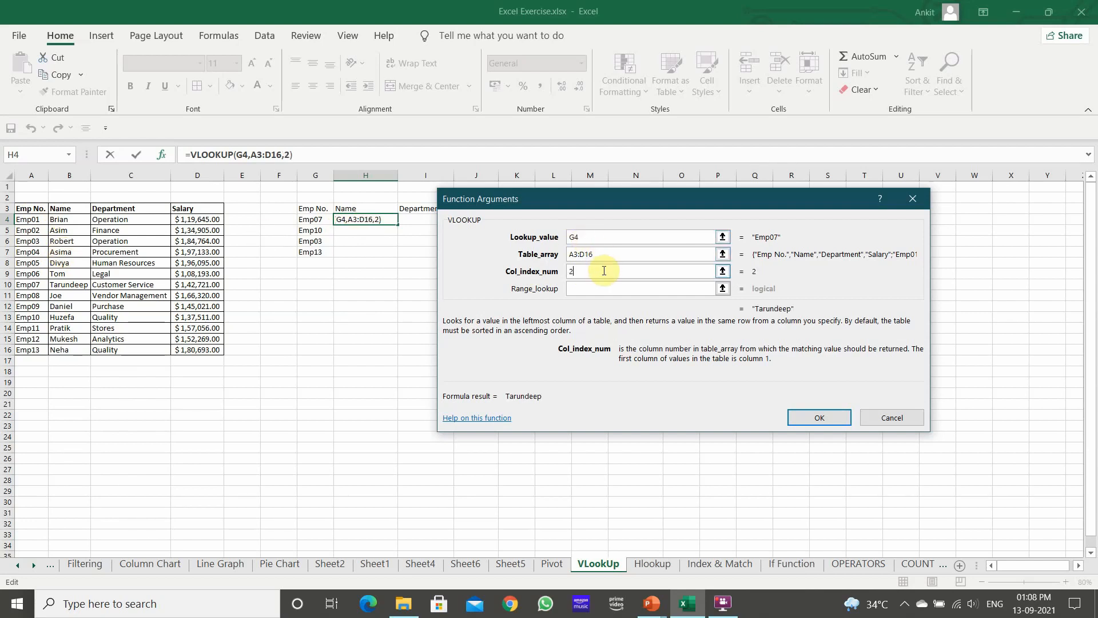
click(606, 289)
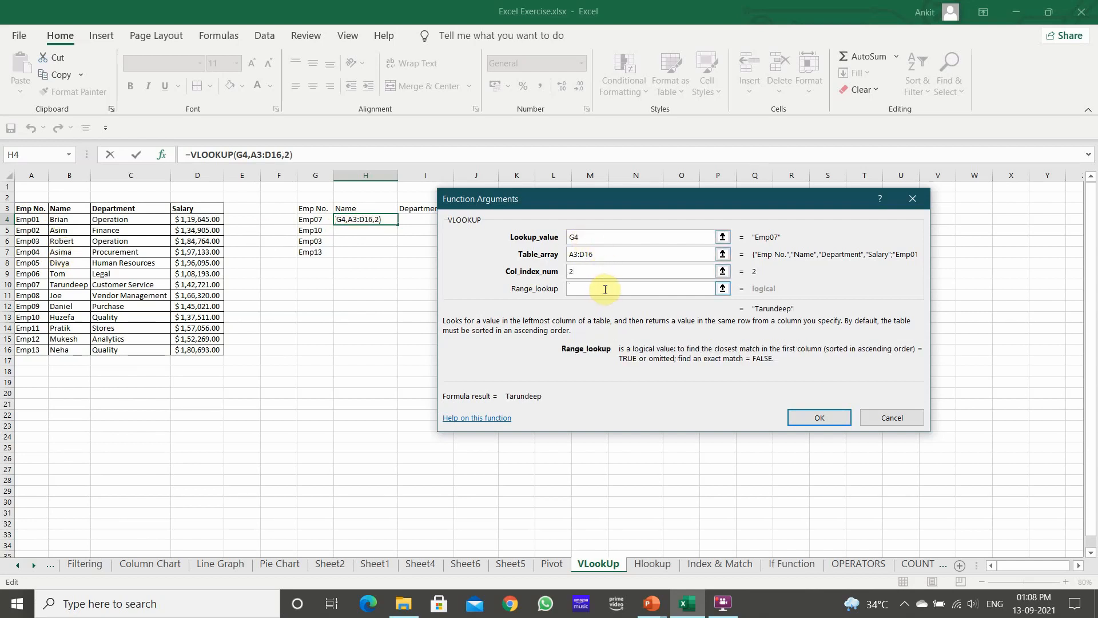
text(0)
key(Return)
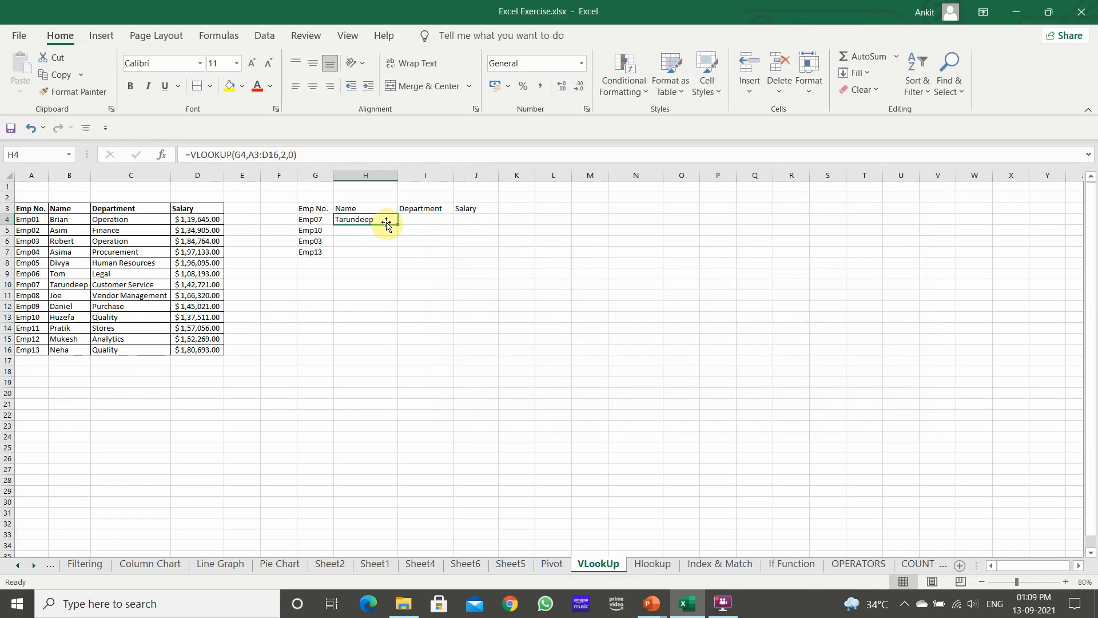
Replace the contents of H4 with the directly written formula =VLOOKUP(G4,A3:D16,2,0)
key(BackSpace)
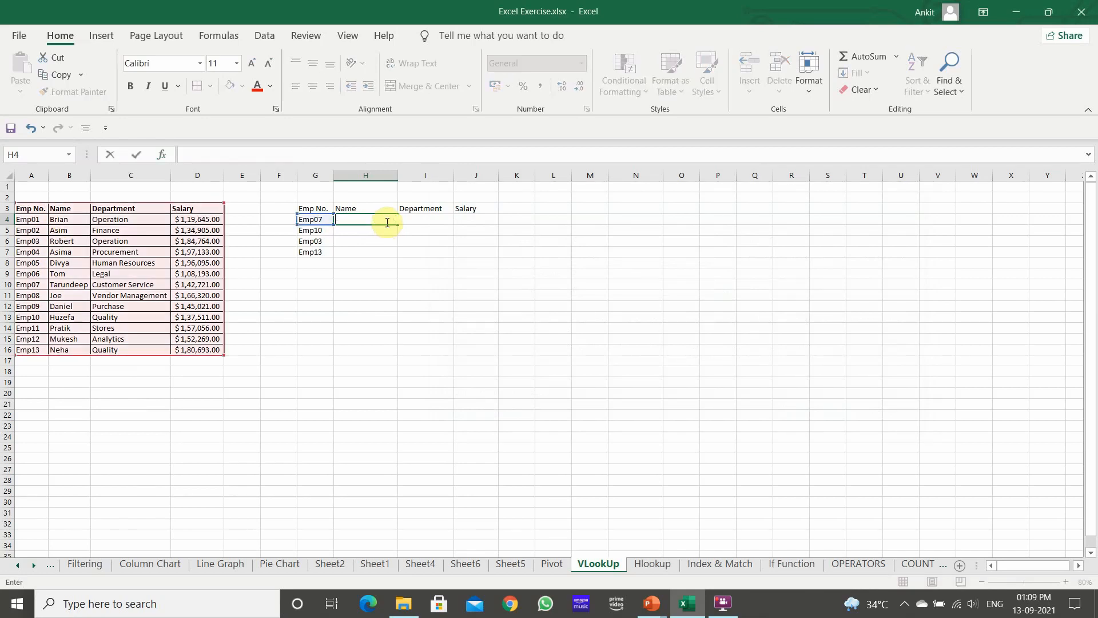
text(=)
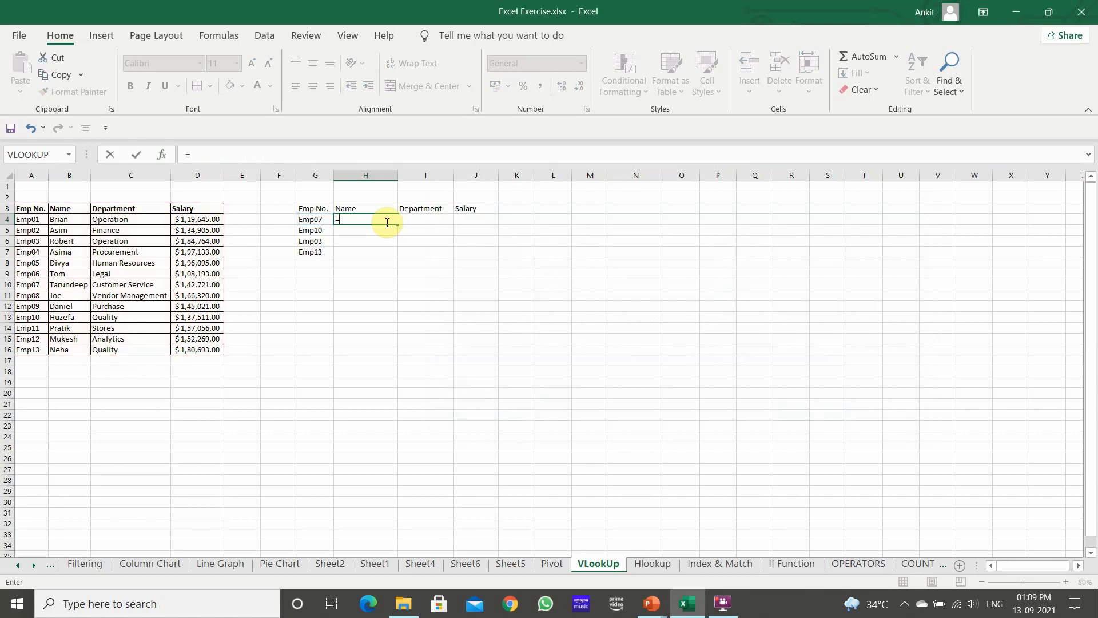
text(vloo)
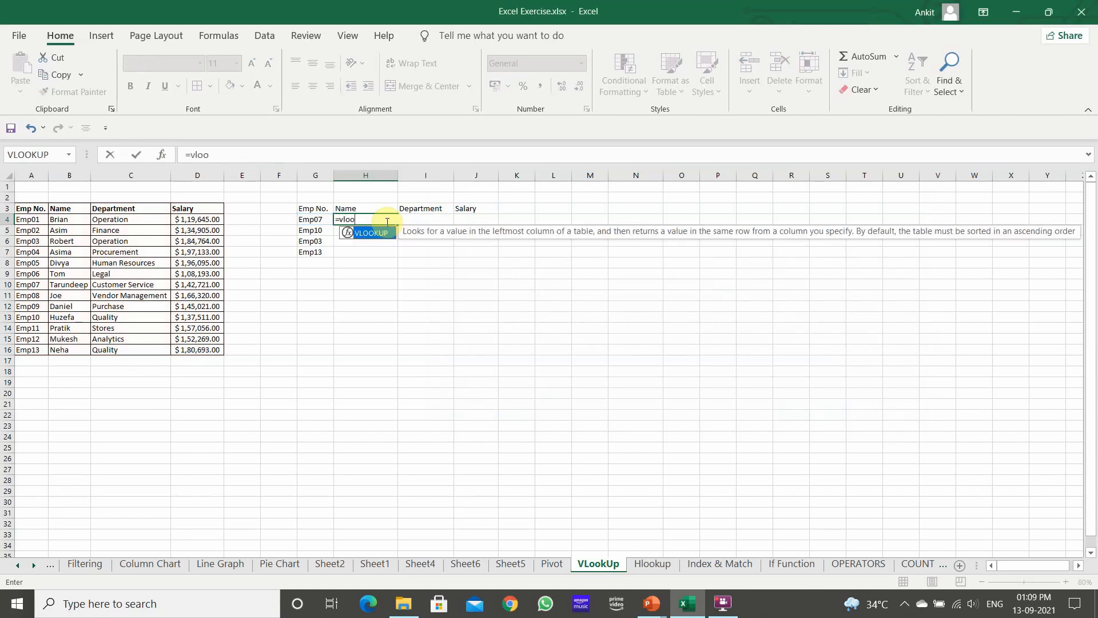
key(Tab)
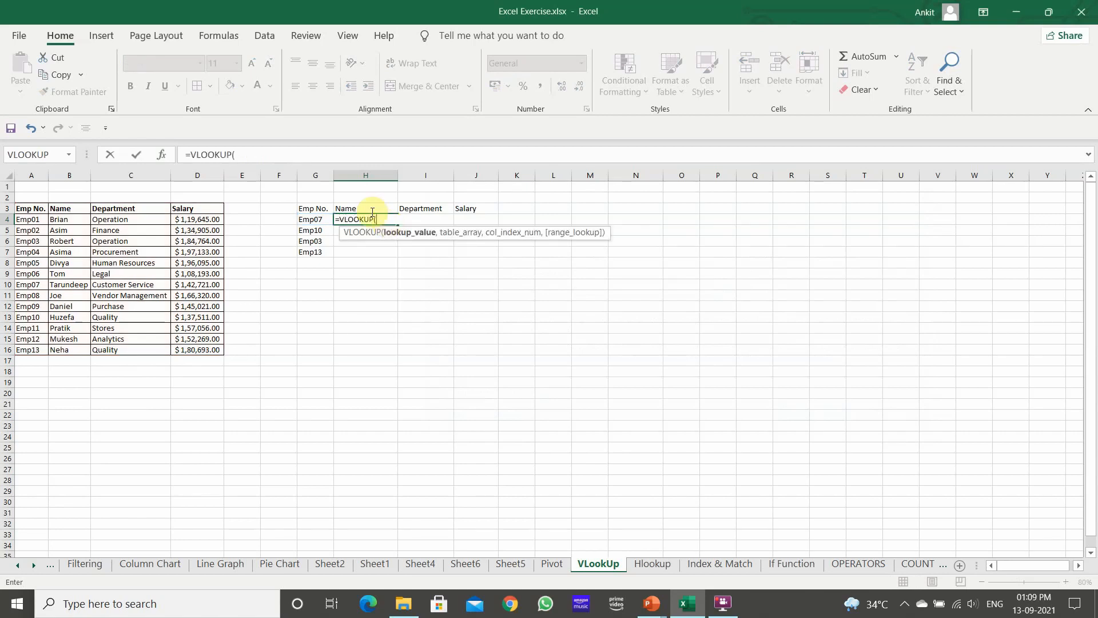
click(321, 219)
text(,)
drag(34, 209, 220, 351)
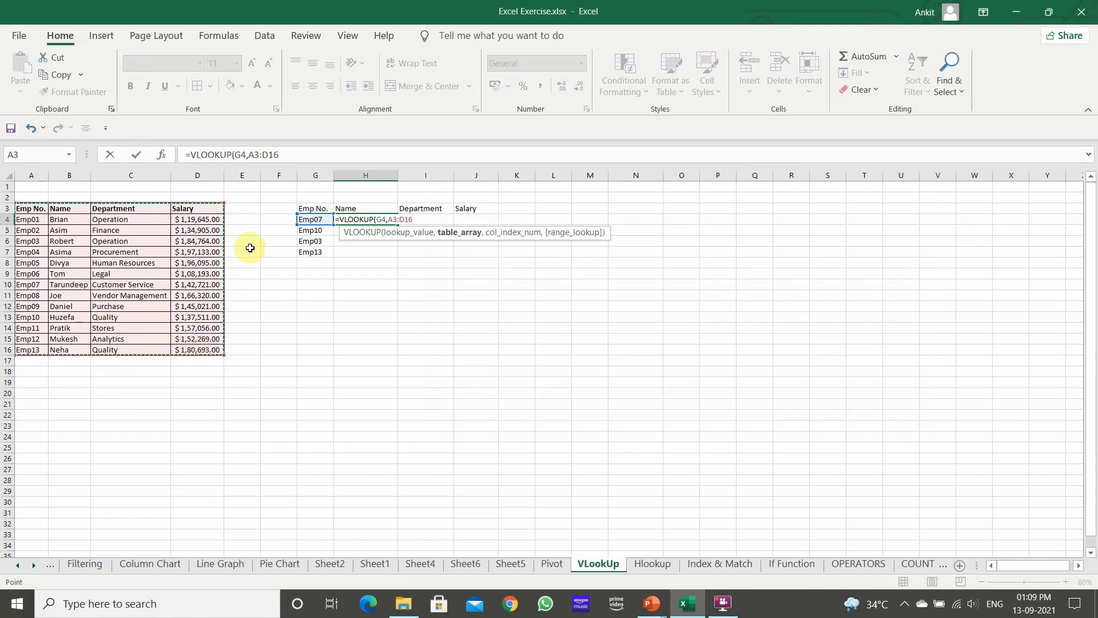
text(,)
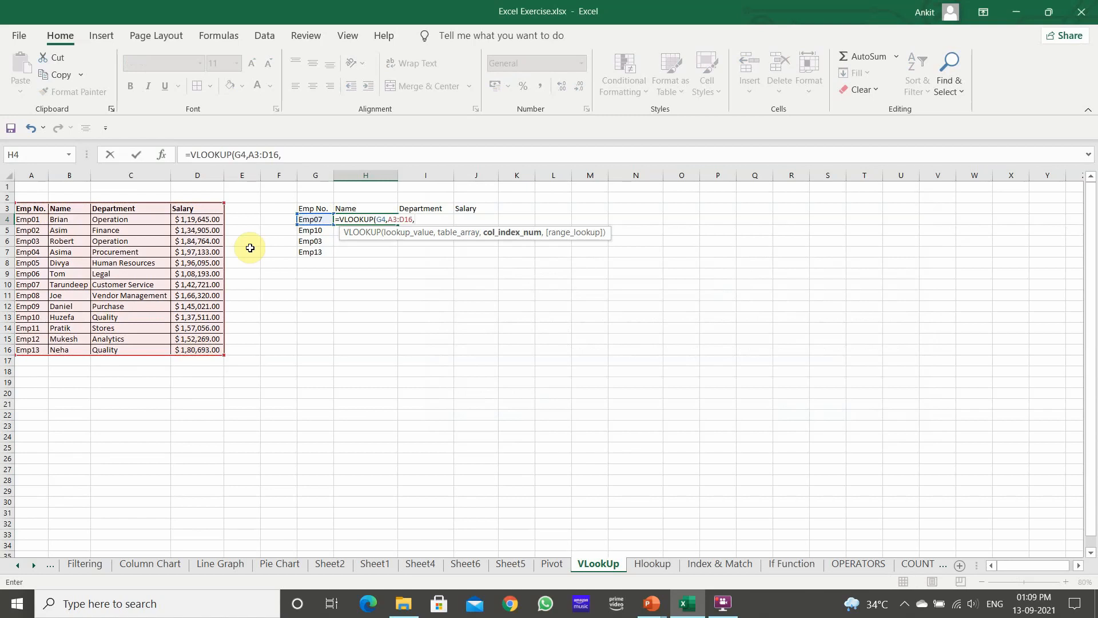
text(2,)
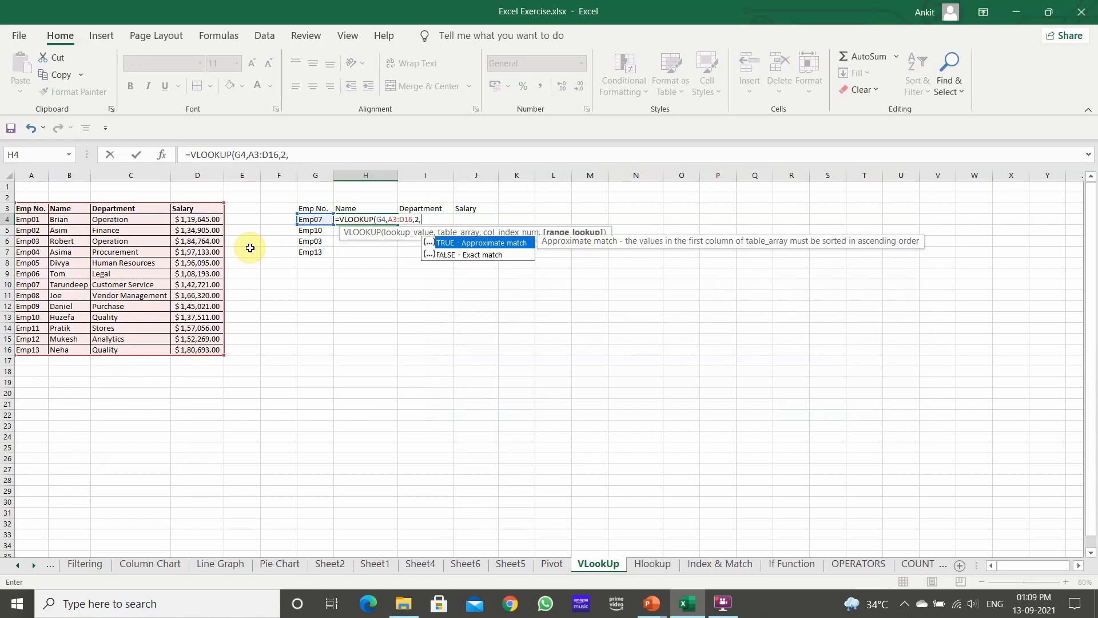
text(0))
key(Return)
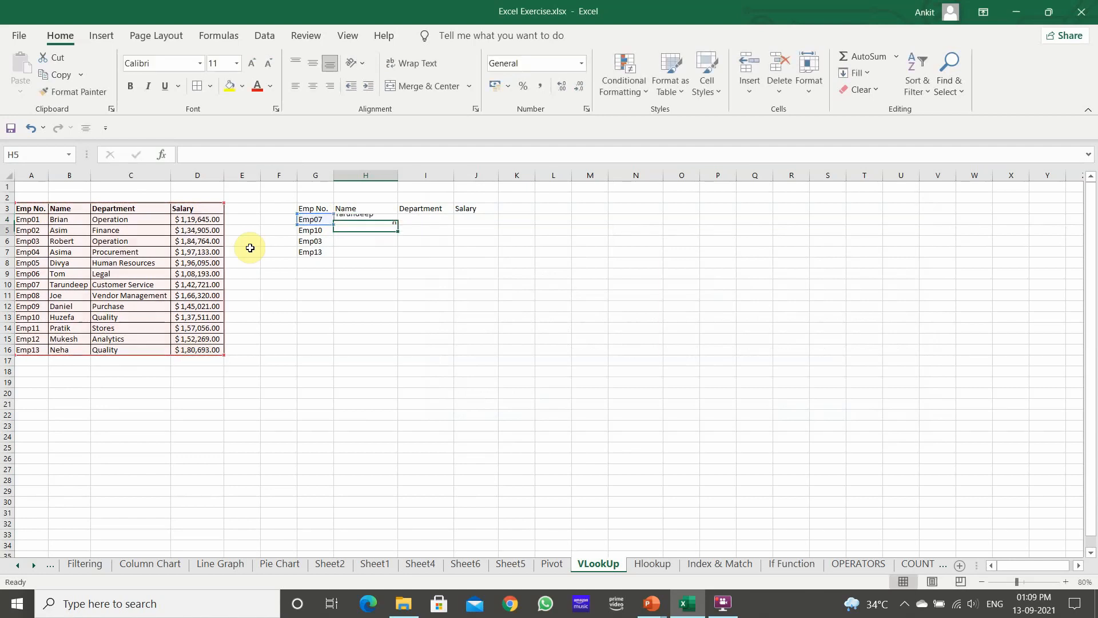
Change the column index in the H4 lookup formula to 3
click(409, 220)
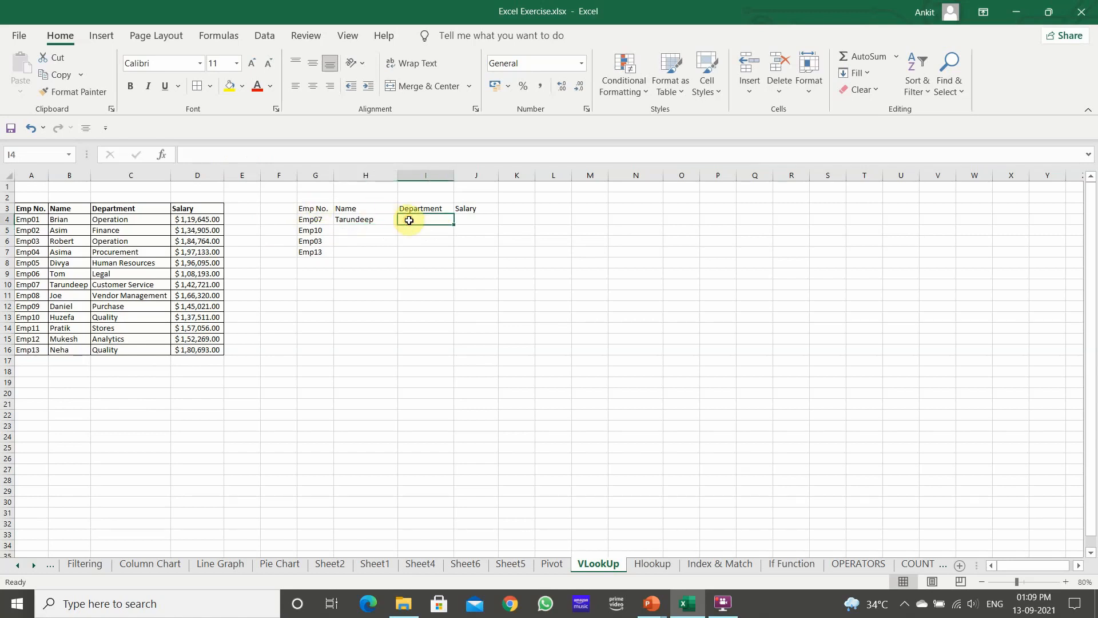
click(368, 220)
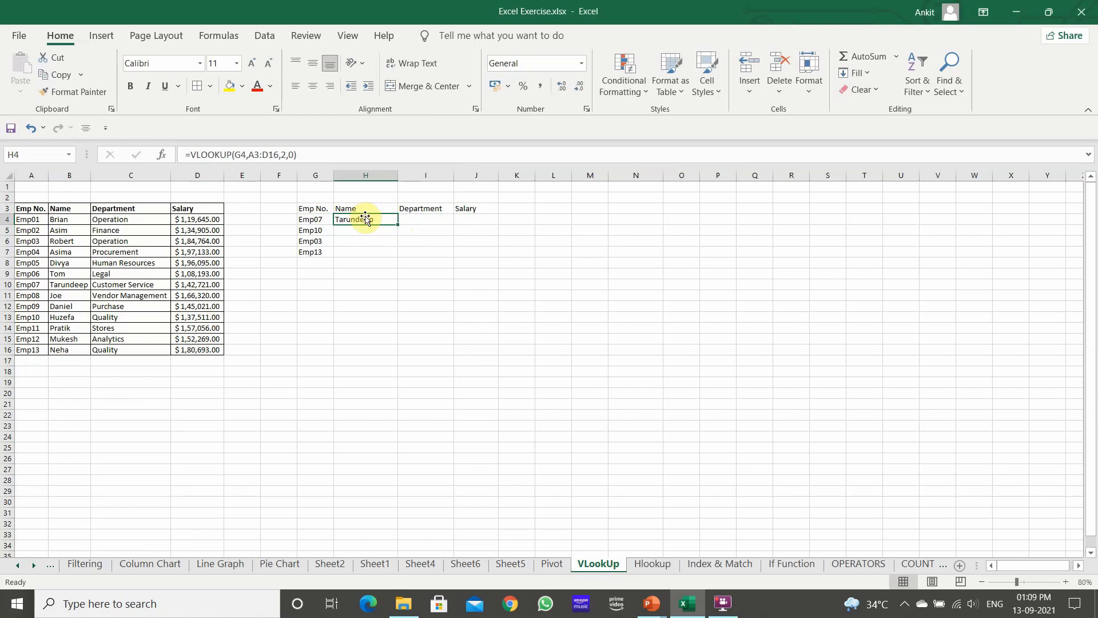
click(285, 154)
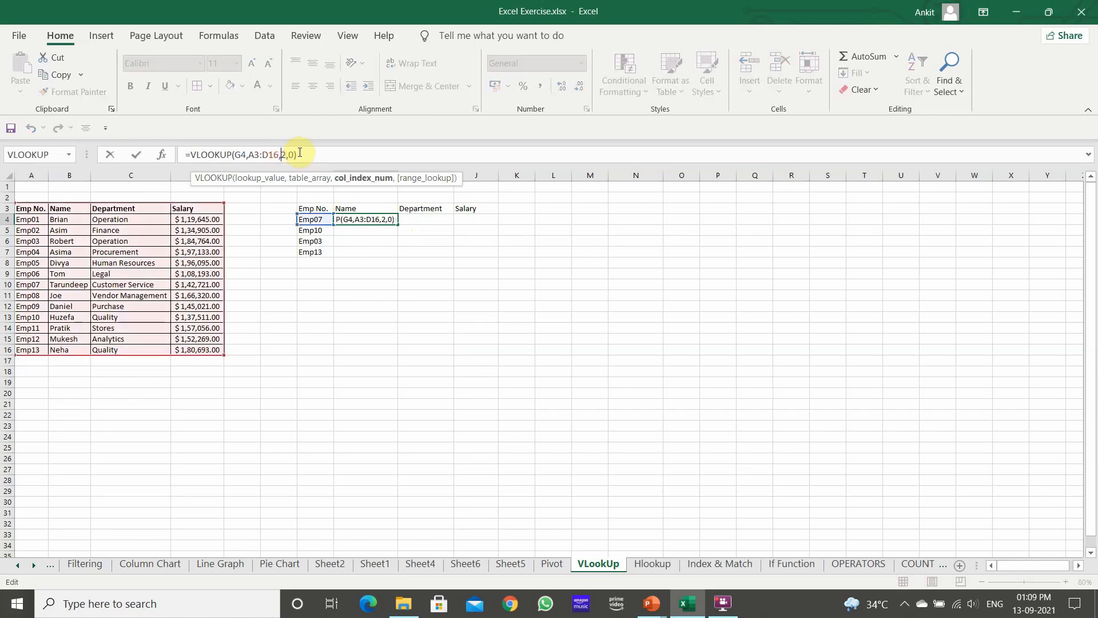
key(BackSpace)
text(3)
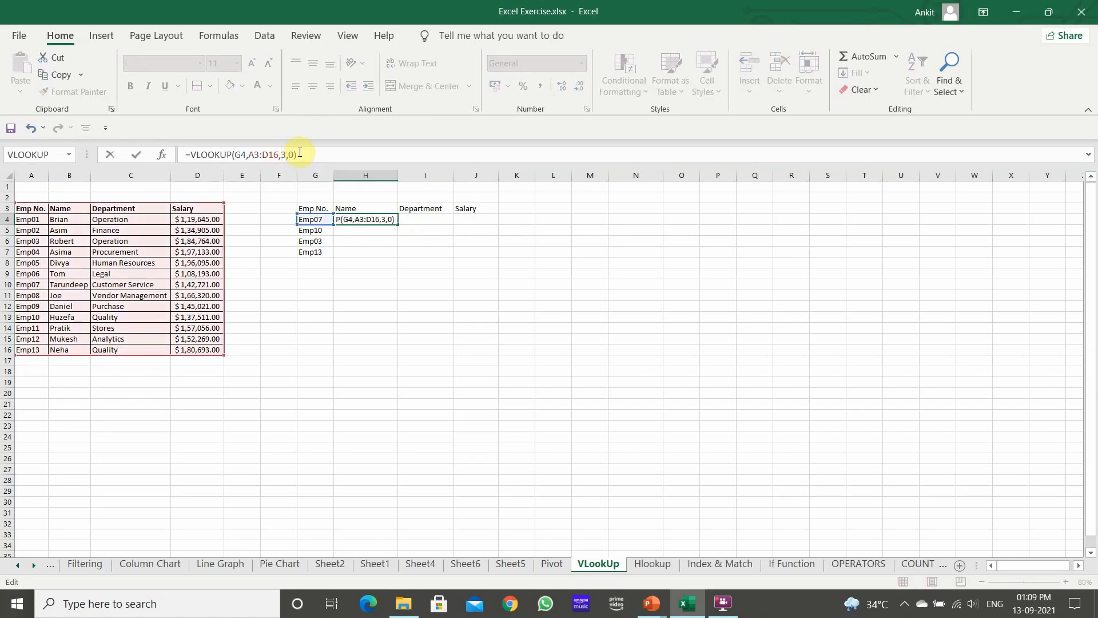
key(Return)
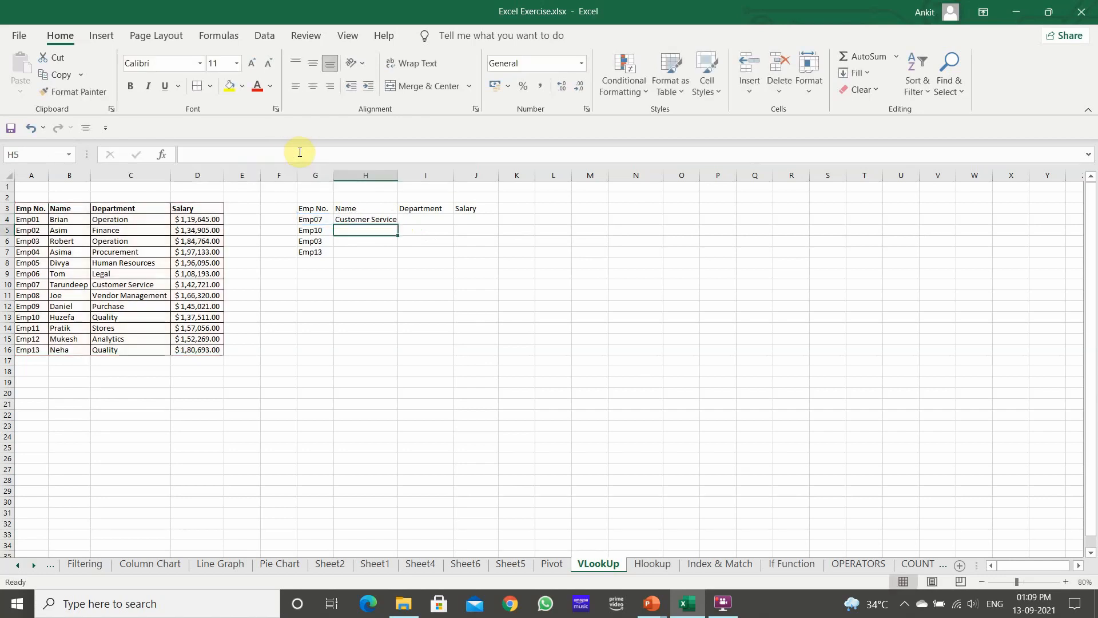
Set the column index in the H4 lookup formula to 2 and fill the formula down to H7
click(355, 221)
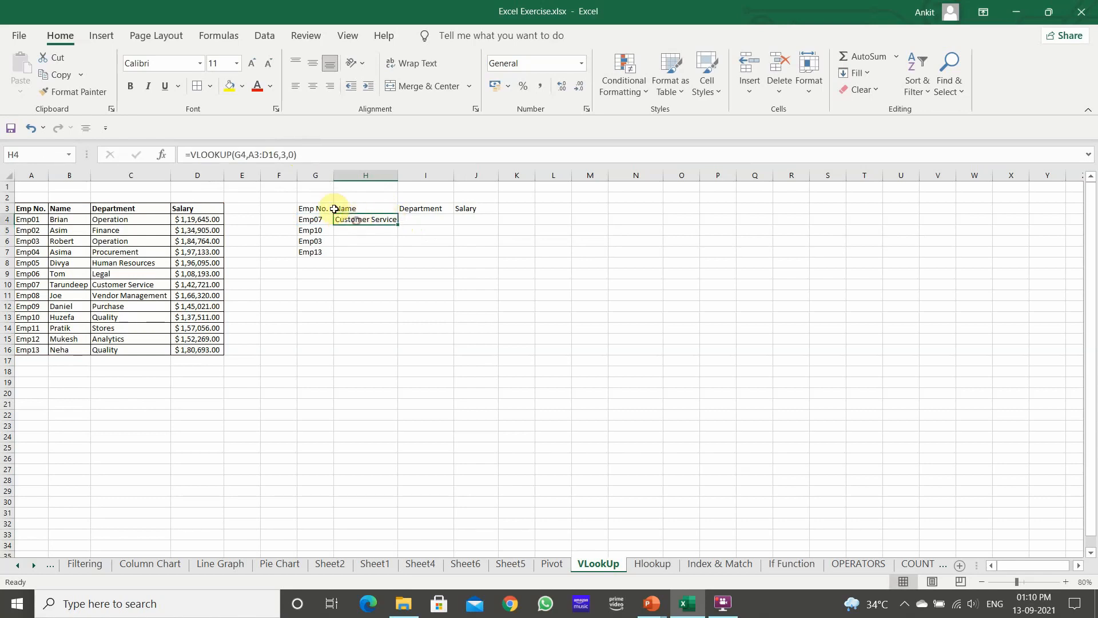
click(287, 155)
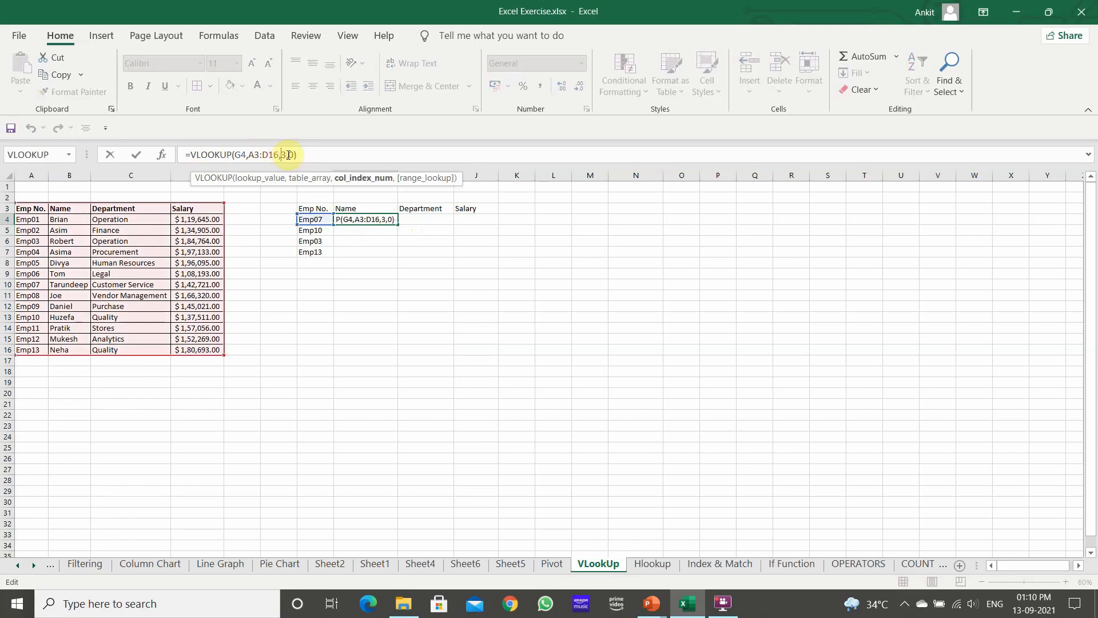
key(BackSpace)
text(2)
key(Return)
click(385, 220)
double_click(397, 224)
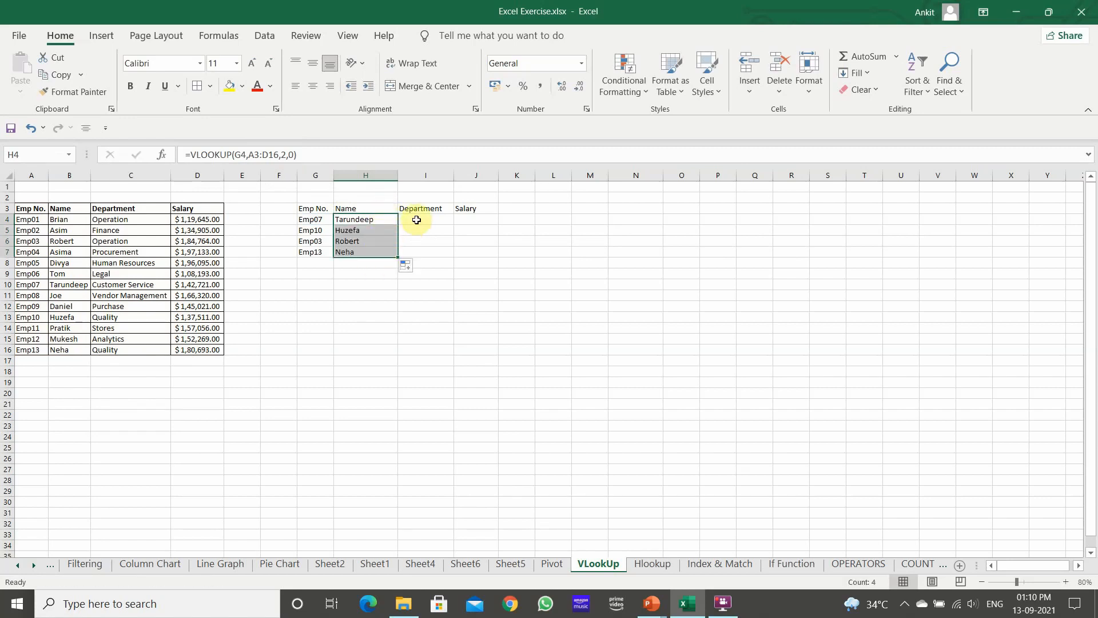
Enter the formula =VLOOKUP(G4,A3:D16,3,0) in I4 to look up the department
click(419, 219)
text(=)
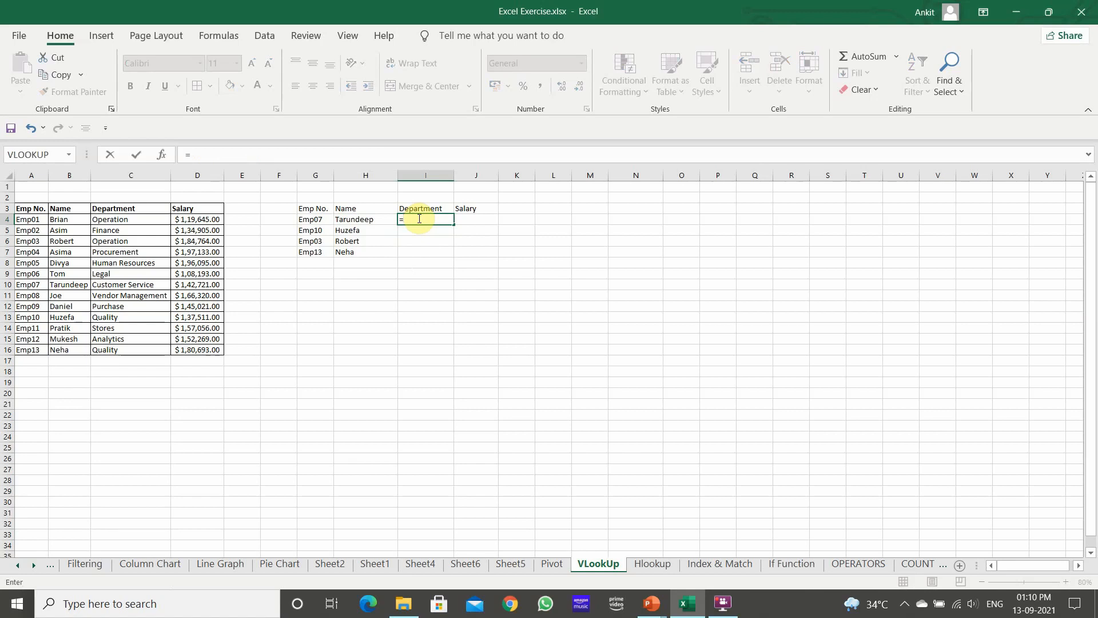
text(vl)
key(Tab)
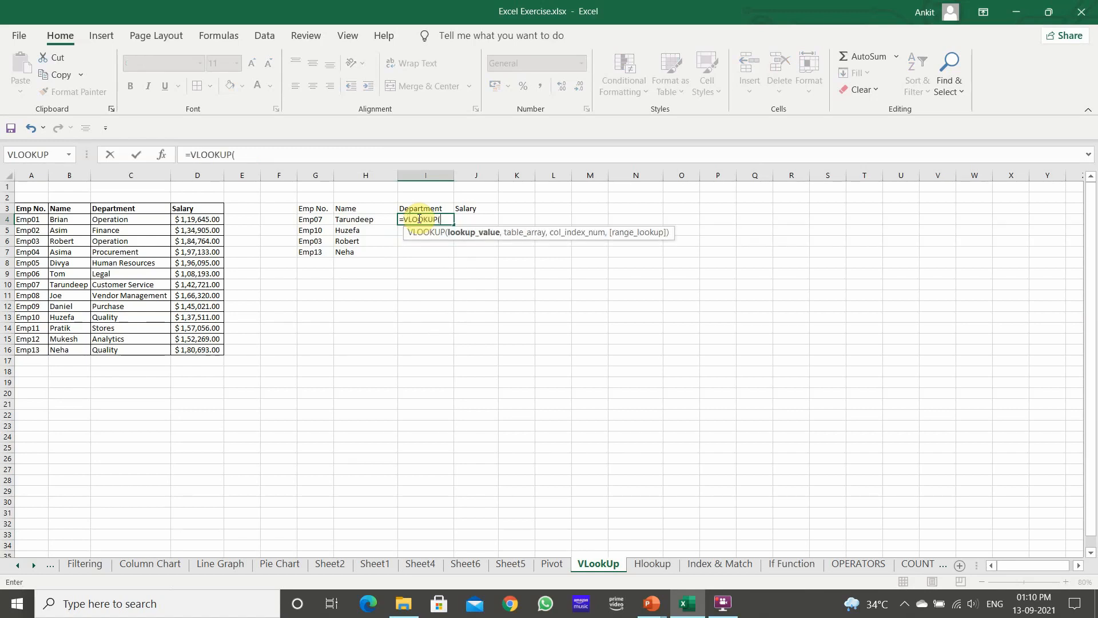
click(329, 220)
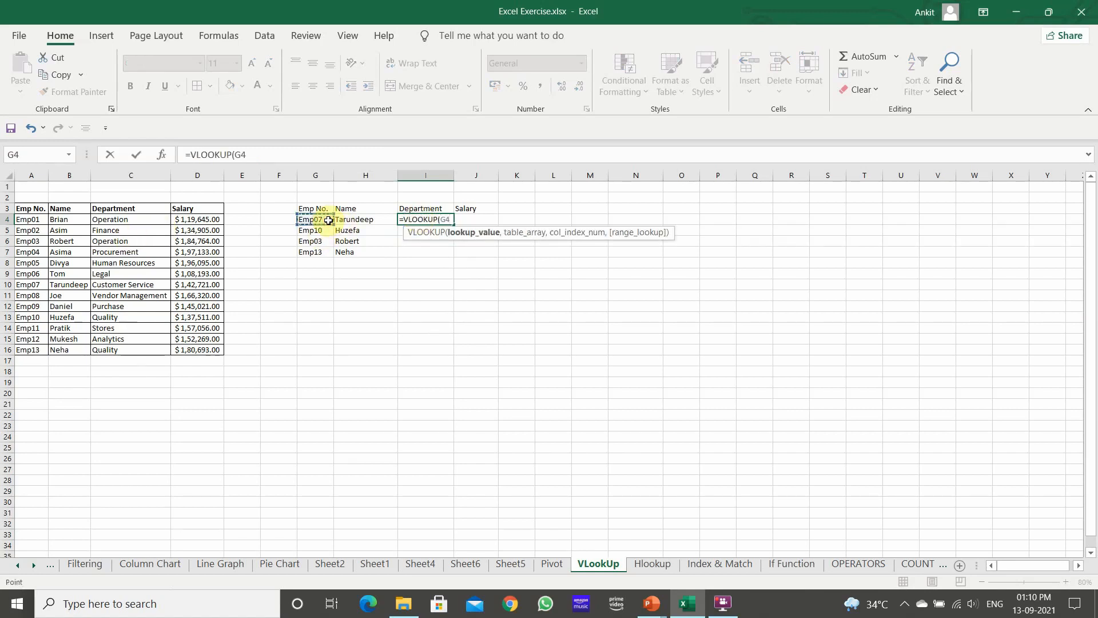
text(,)
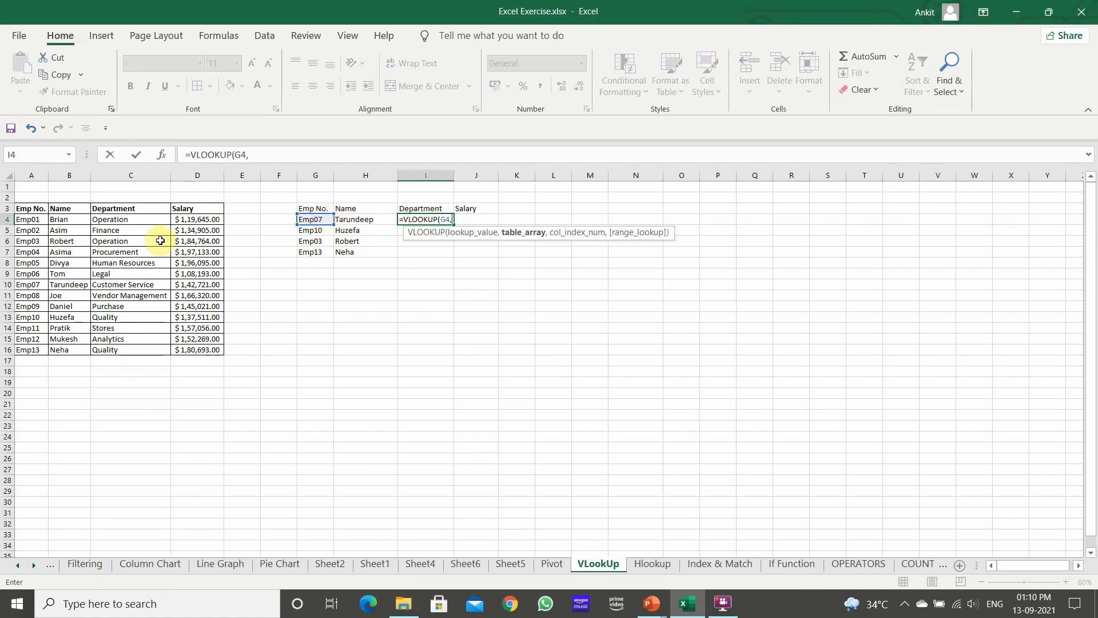
drag(28, 210, 200, 350)
text(,)
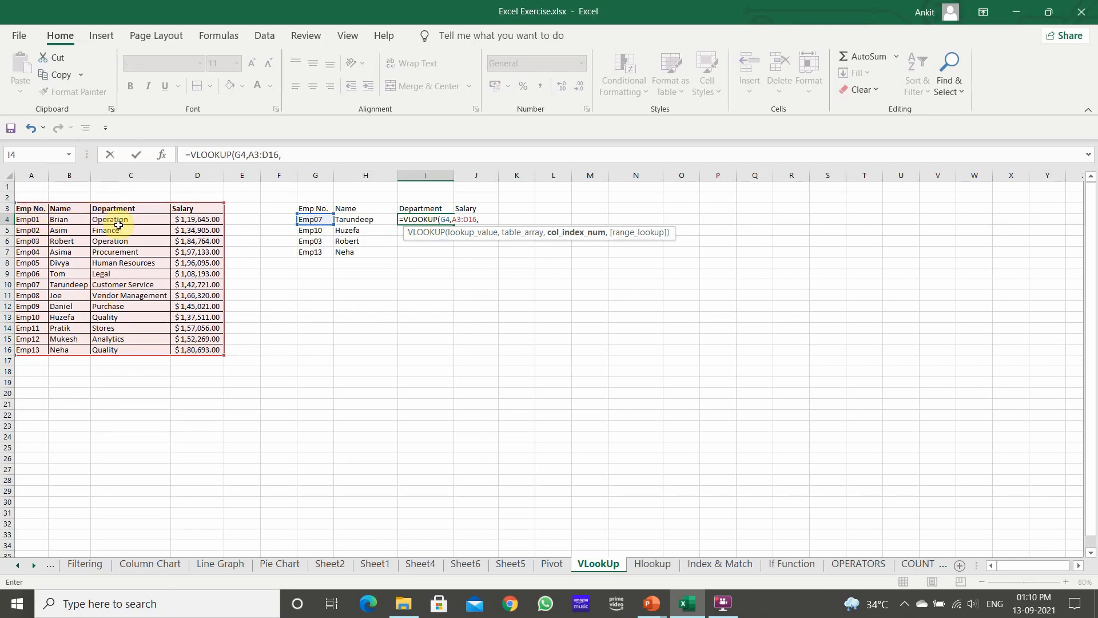
text(3,)
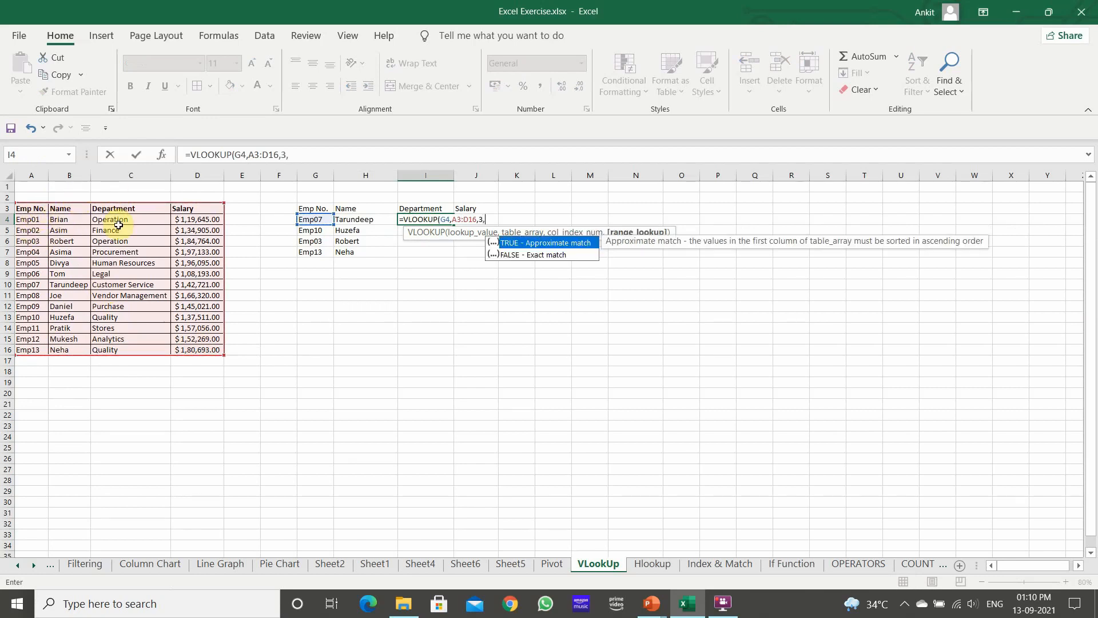
text(0))
key(Return)
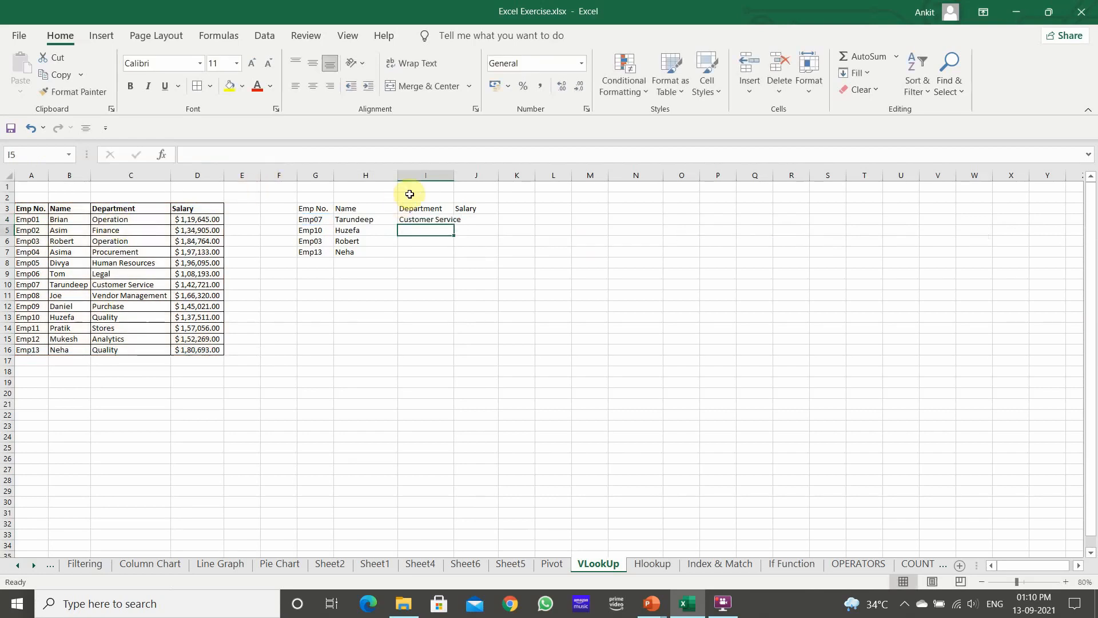
Autofit column I to its contents and fill the I4 department formula down to I7
double_click(454, 176)
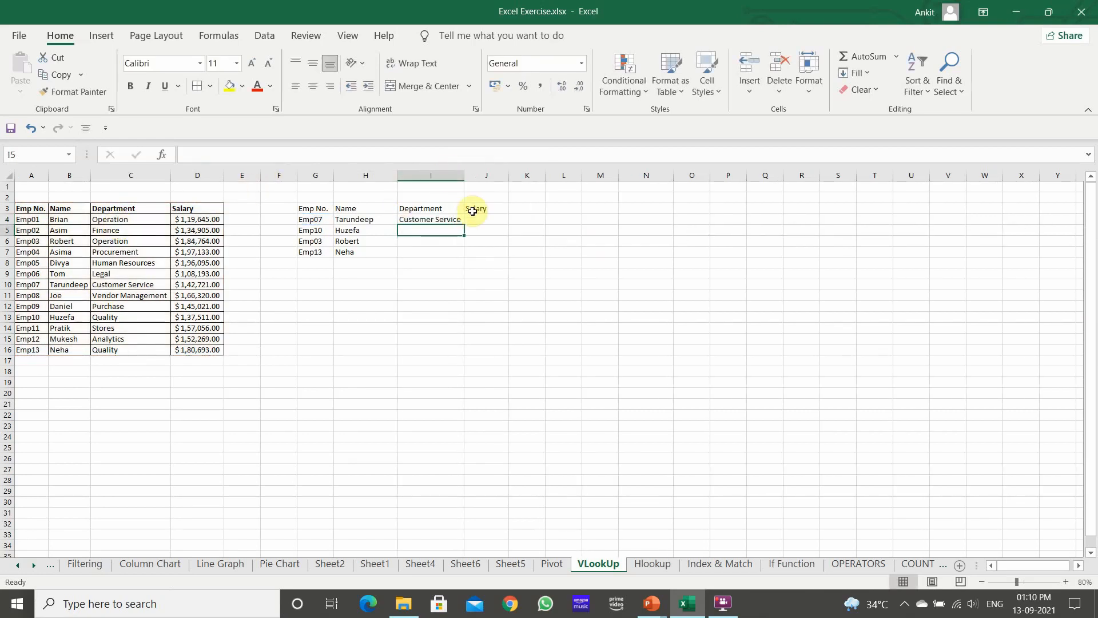
click(454, 221)
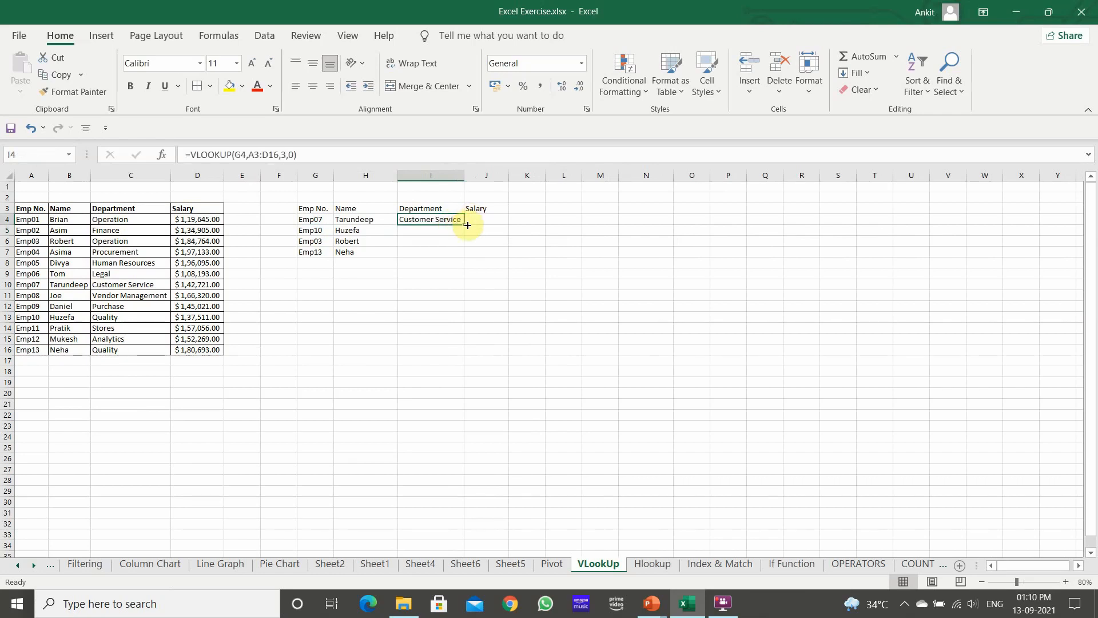
double_click(468, 226)
Enter the salary lookup formula =VLOOKUP(G4,A3:D16,4) in J4 and fill it down to J7
click(483, 218)
text(=vl)
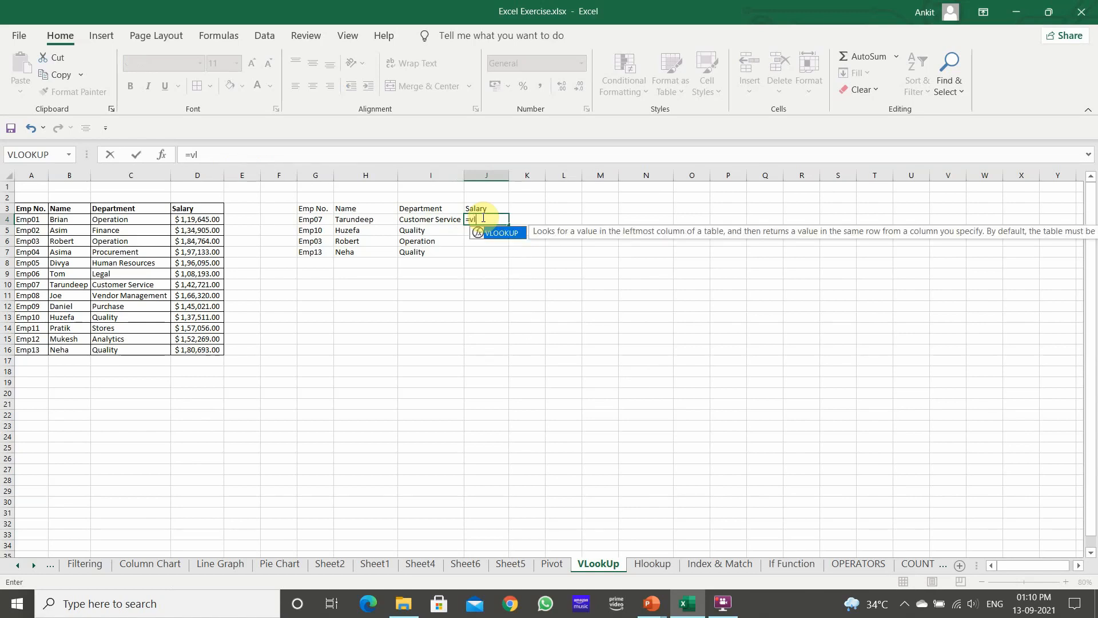
key(Tab)
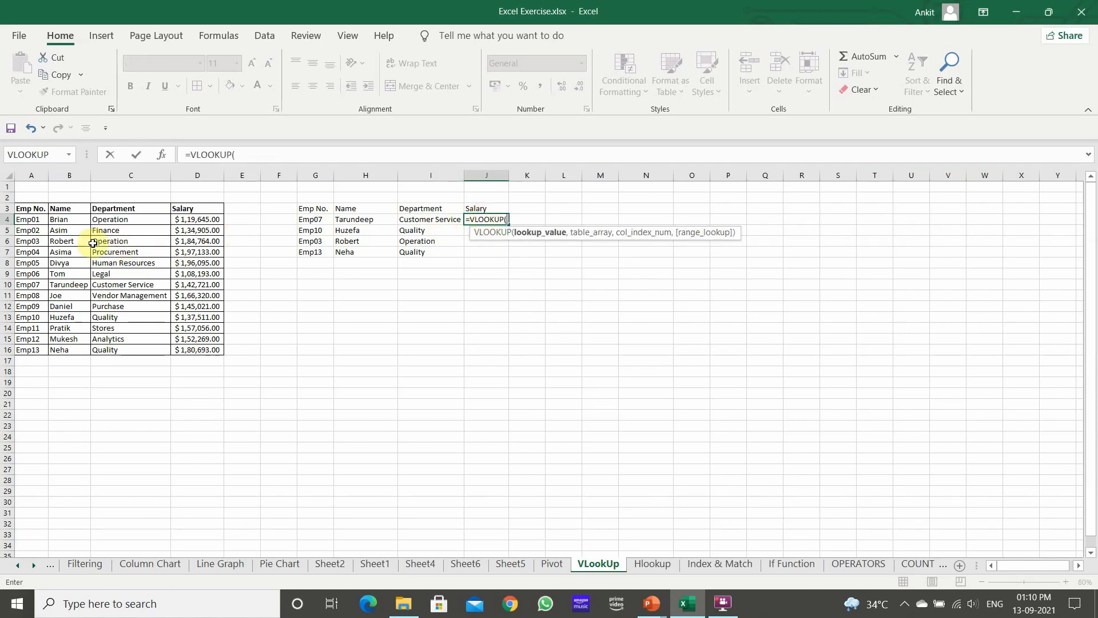
click(314, 219)
text(,)
drag(31, 208, 190, 348)
text(,4)
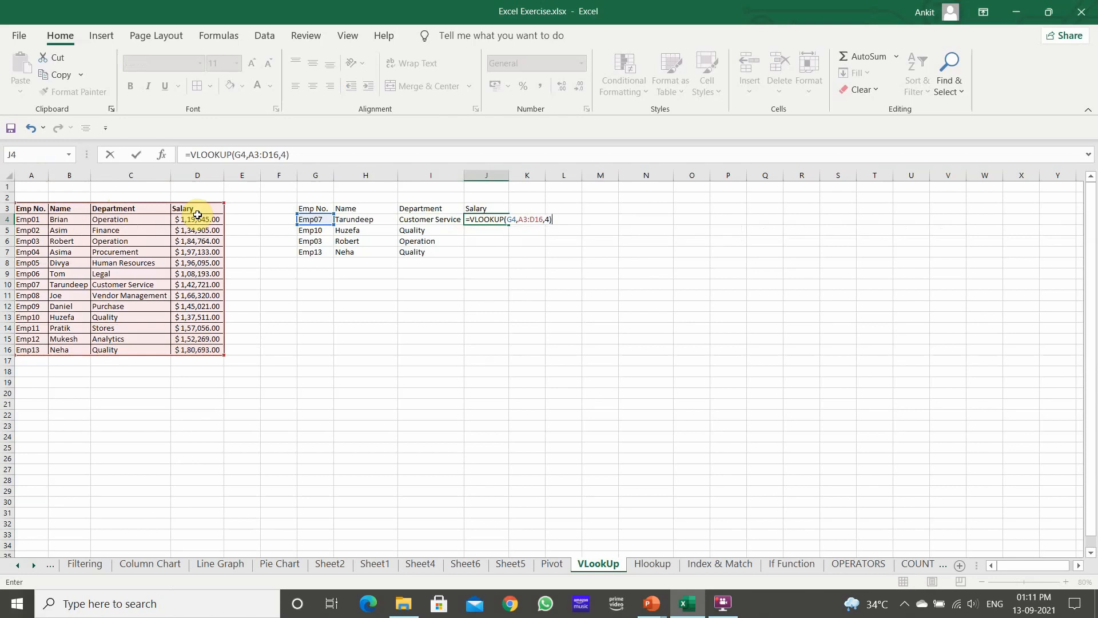
key(Return)
click(484, 219)
double_click(507, 224)
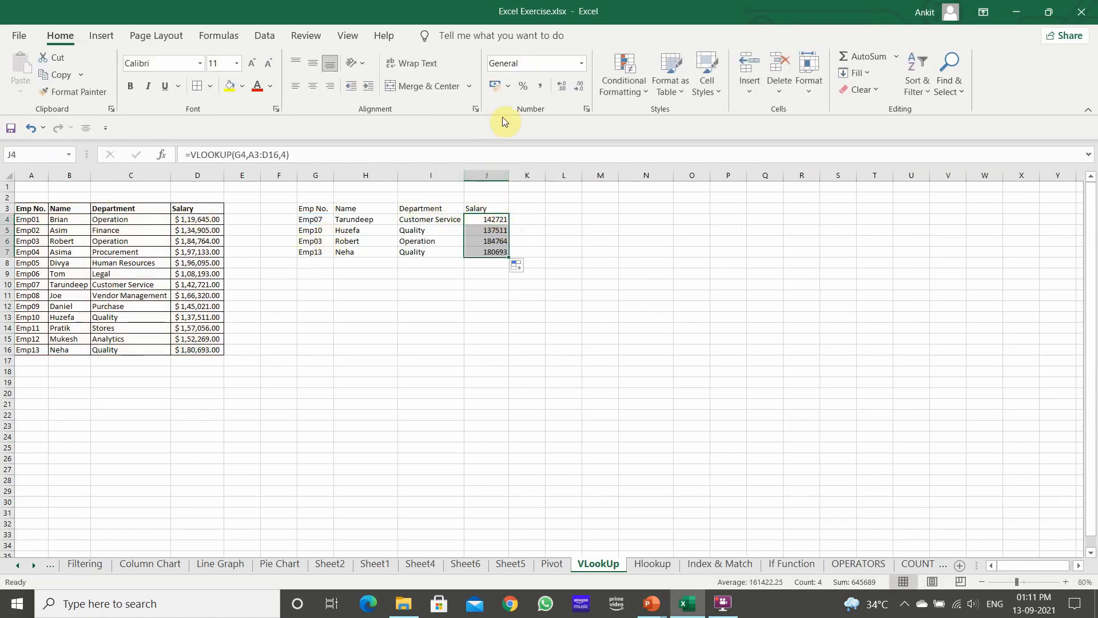
Apply the $ English (United States) accounting format to J4:J7 and autofit column J
click(508, 86)
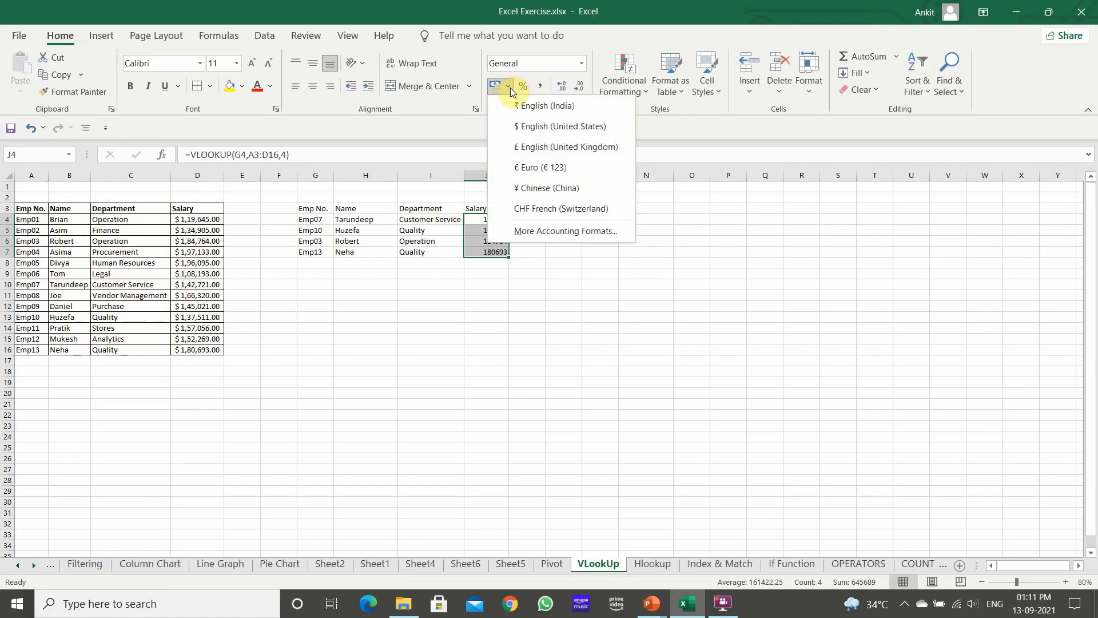
click(539, 128)
double_click(509, 175)
click(571, 241)
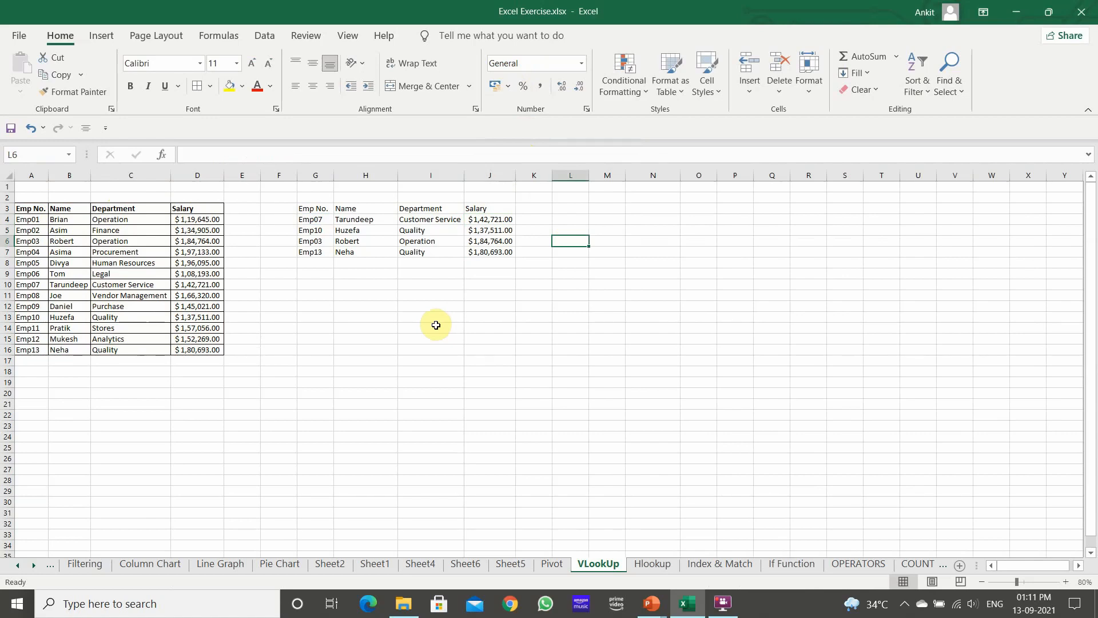
Clear the lookup results for name, department and salary in H4:J7
click(357, 219)
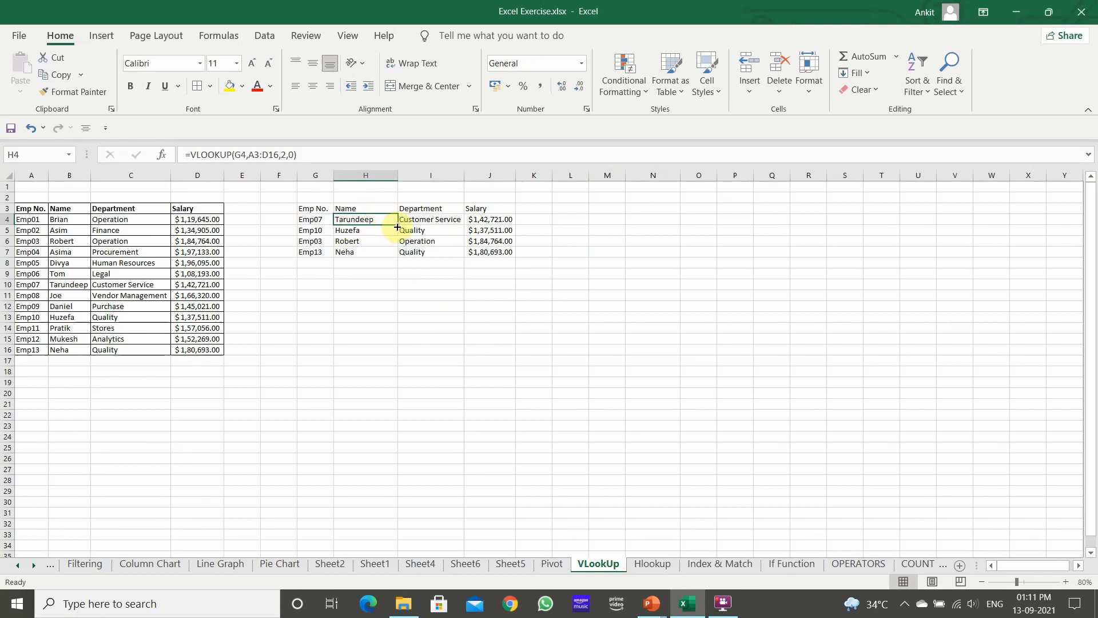
drag(375, 219, 478, 254)
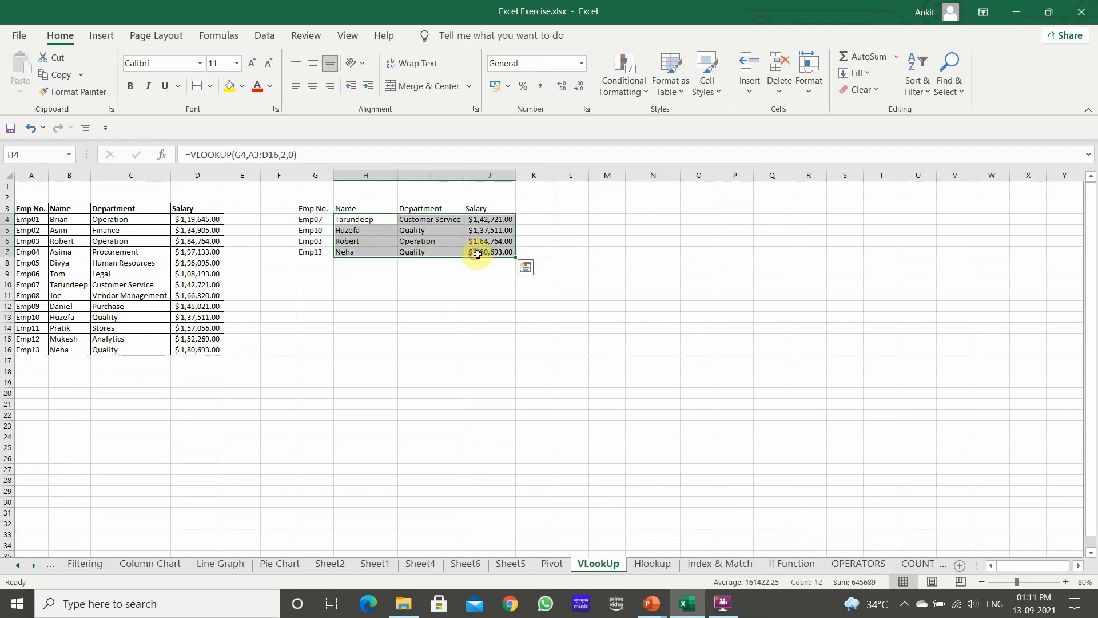
key(Delete)
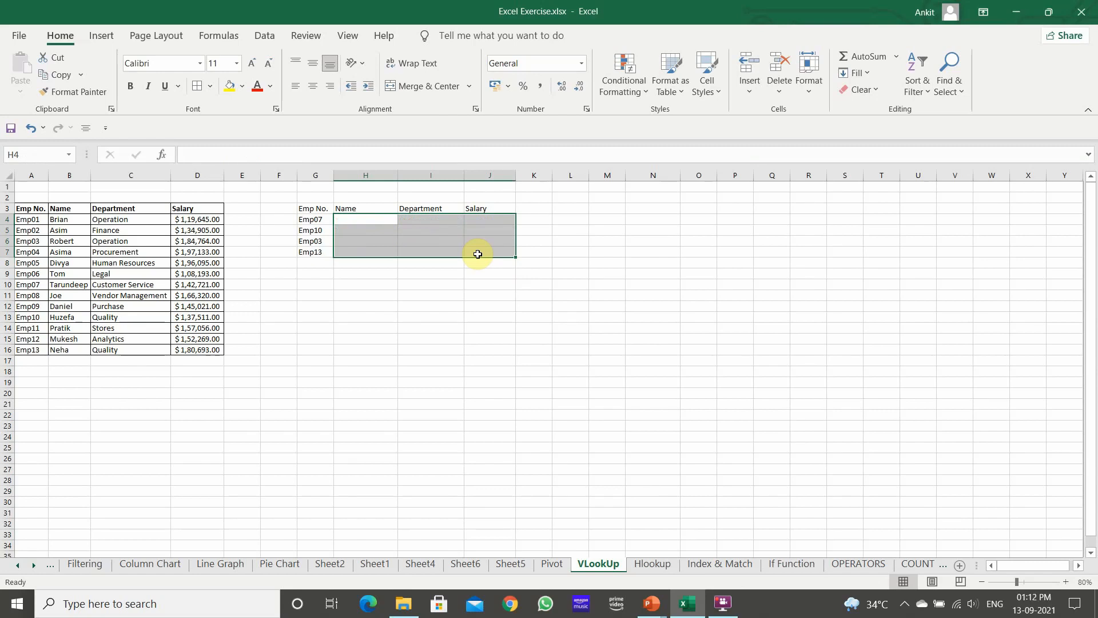
Insert a VLOOKUP in H4 with lookup value G4, table array A3:D16, column index 2 and range lookup 0
click(355, 222)
text(=)
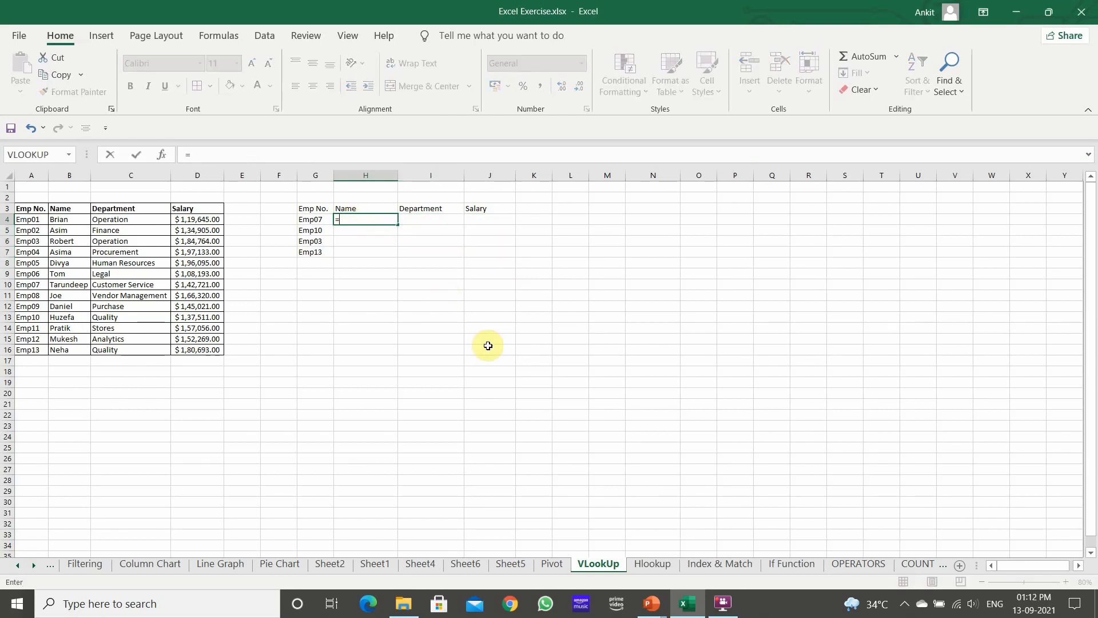
click(17, 153)
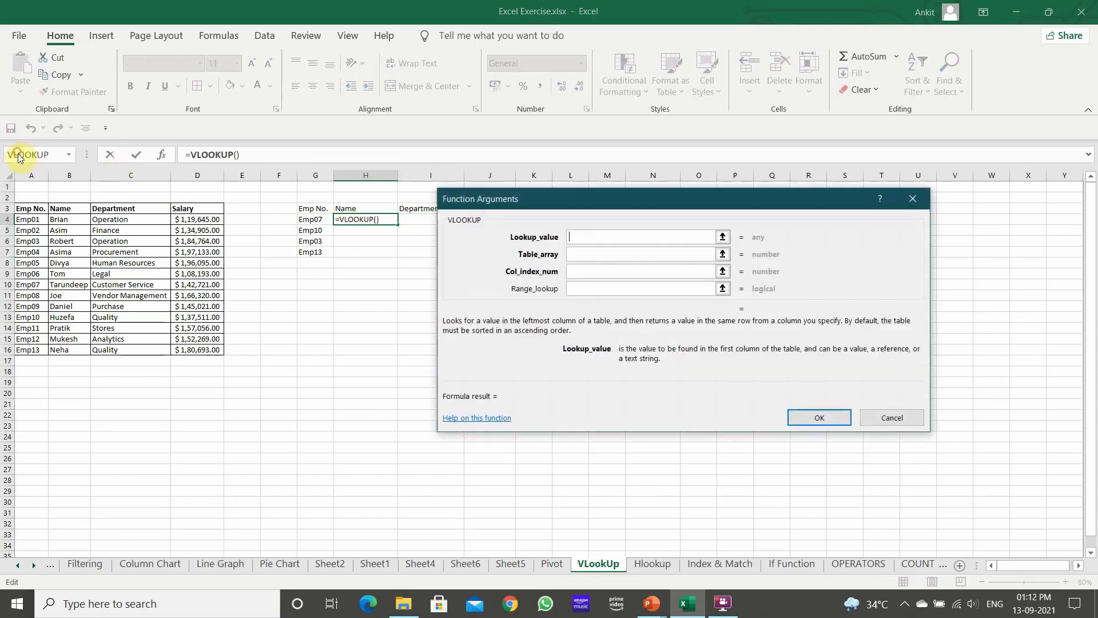
click(310, 220)
click(587, 254)
drag(28, 208, 194, 350)
click(600, 270)
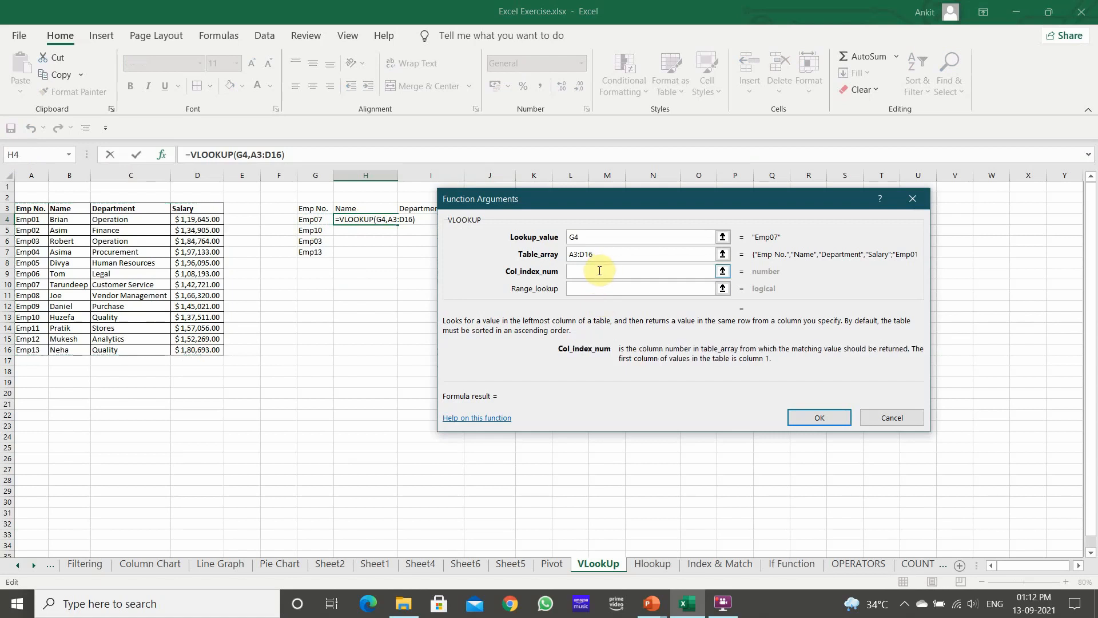
text(2)
click(598, 289)
text(0)
key(Return)
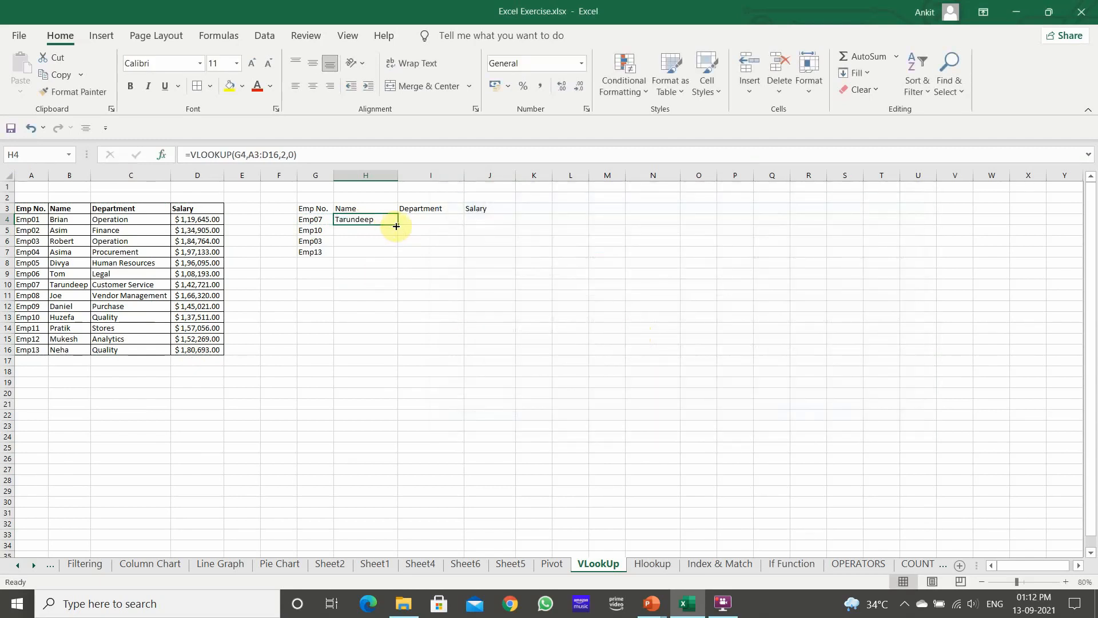
Fill the H4 lookup formula across to J4 and then down to row 7
drag(399, 227, 501, 234)
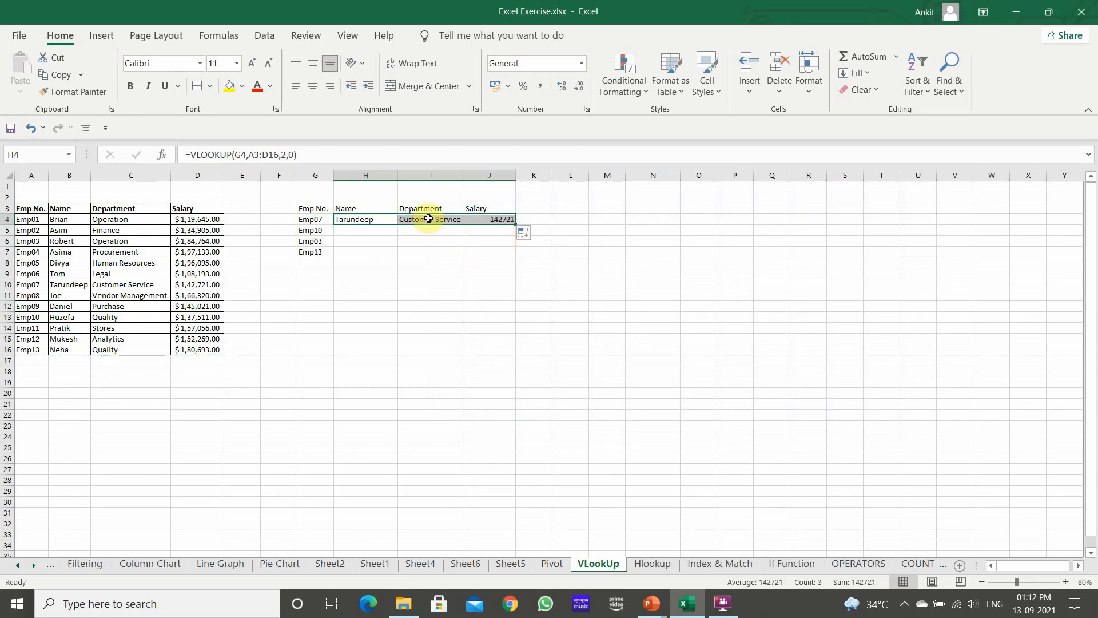
drag(515, 225, 523, 257)
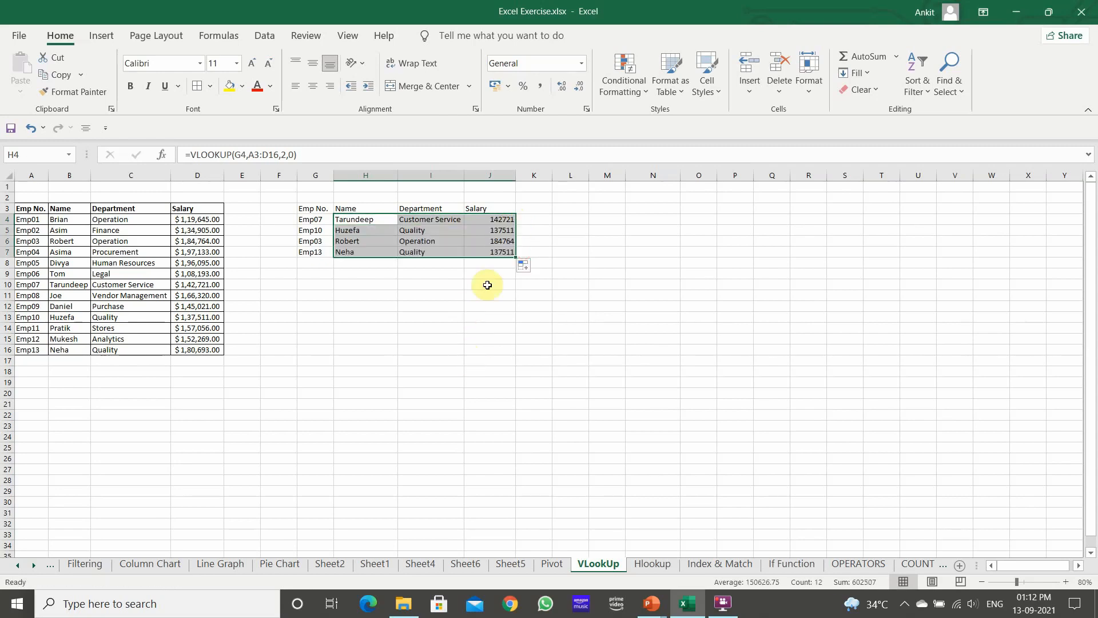
click(515, 260)
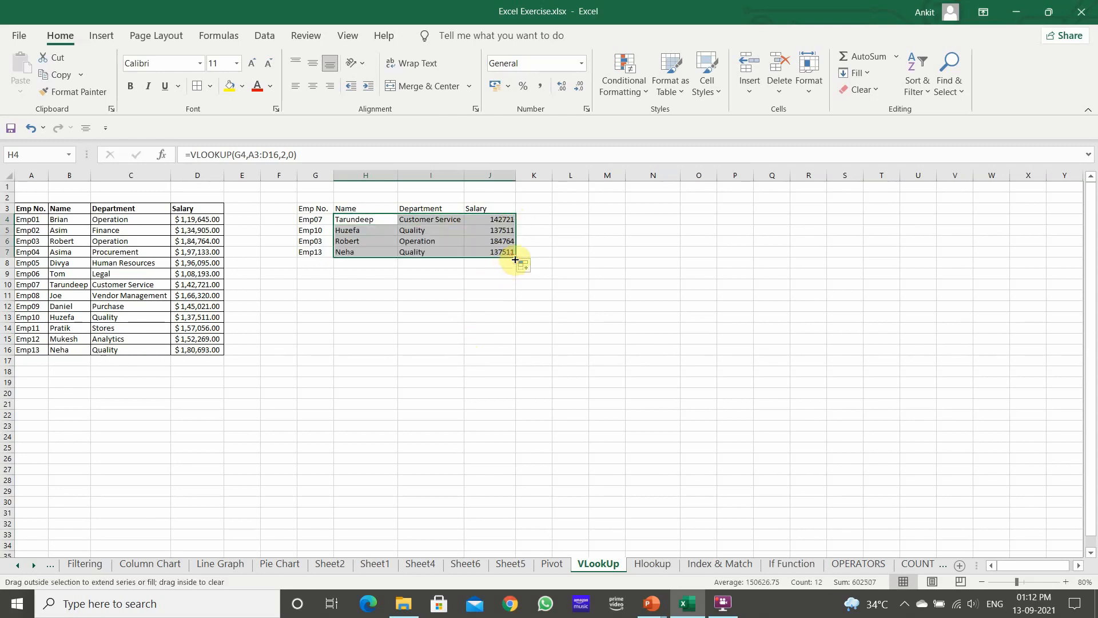
Examine how the cell references shift between the filled lookup formulas in H4, I4, J4 and I5
click(402, 233)
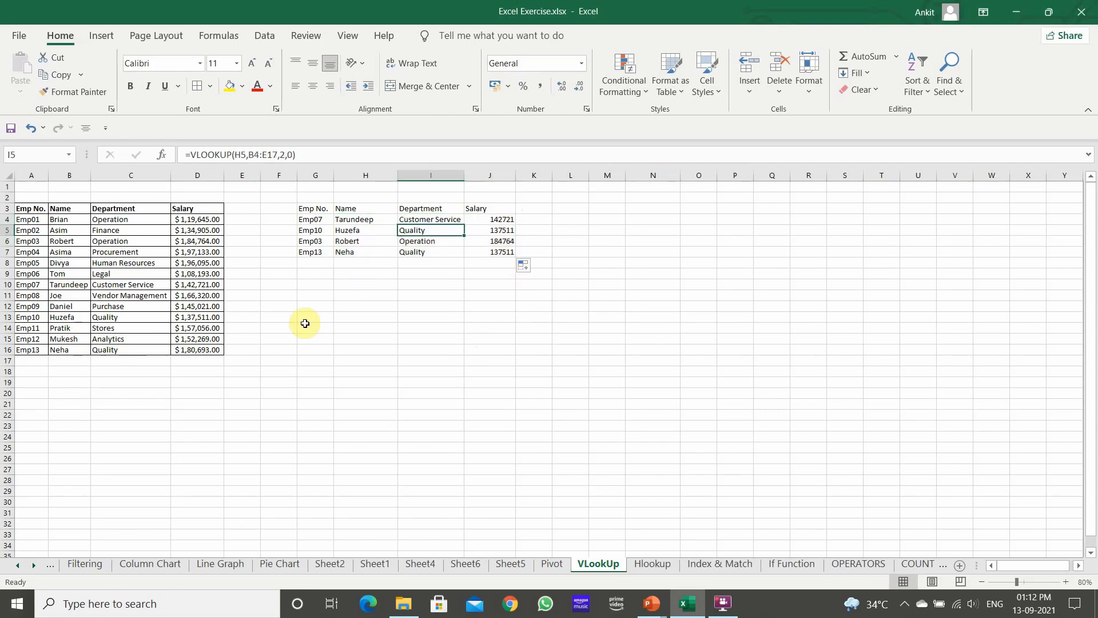
click(366, 218)
click(413, 217)
click(368, 218)
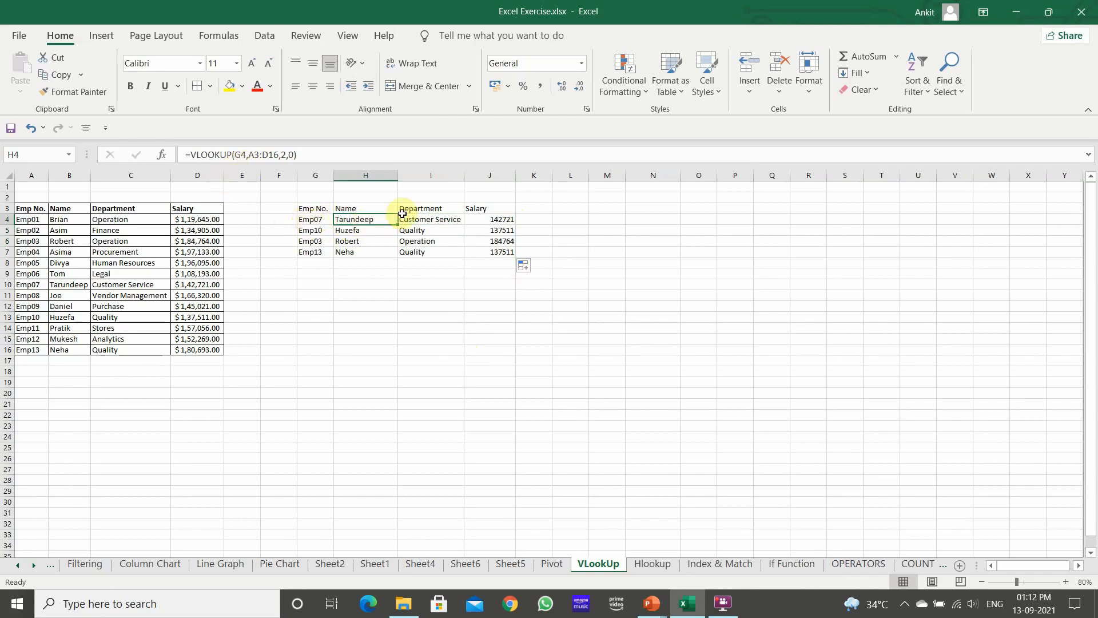
click(422, 218)
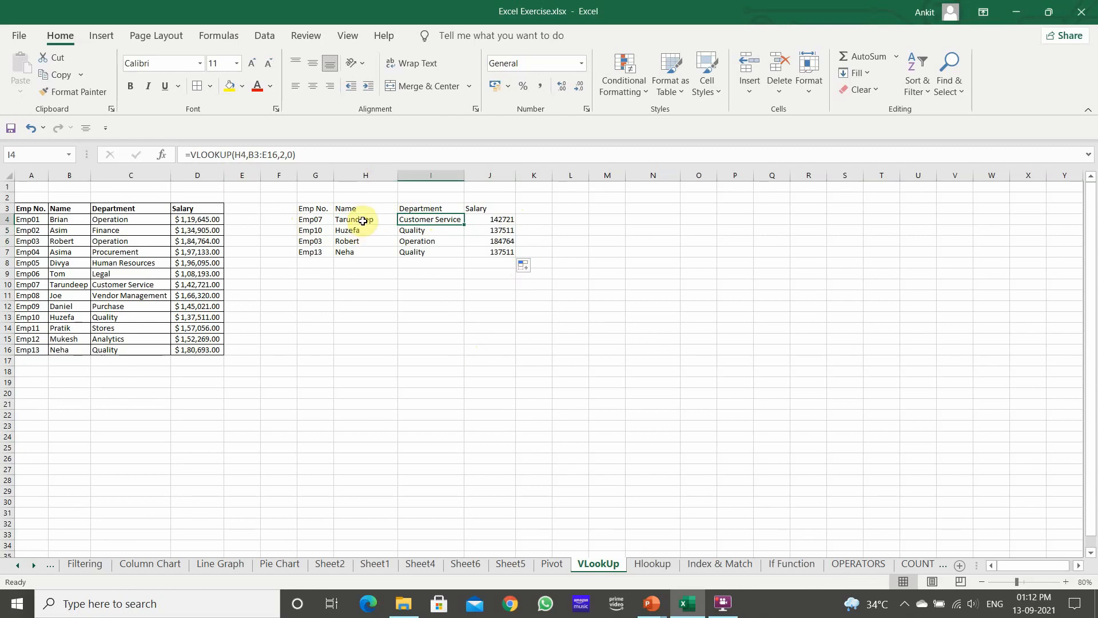
click(485, 219)
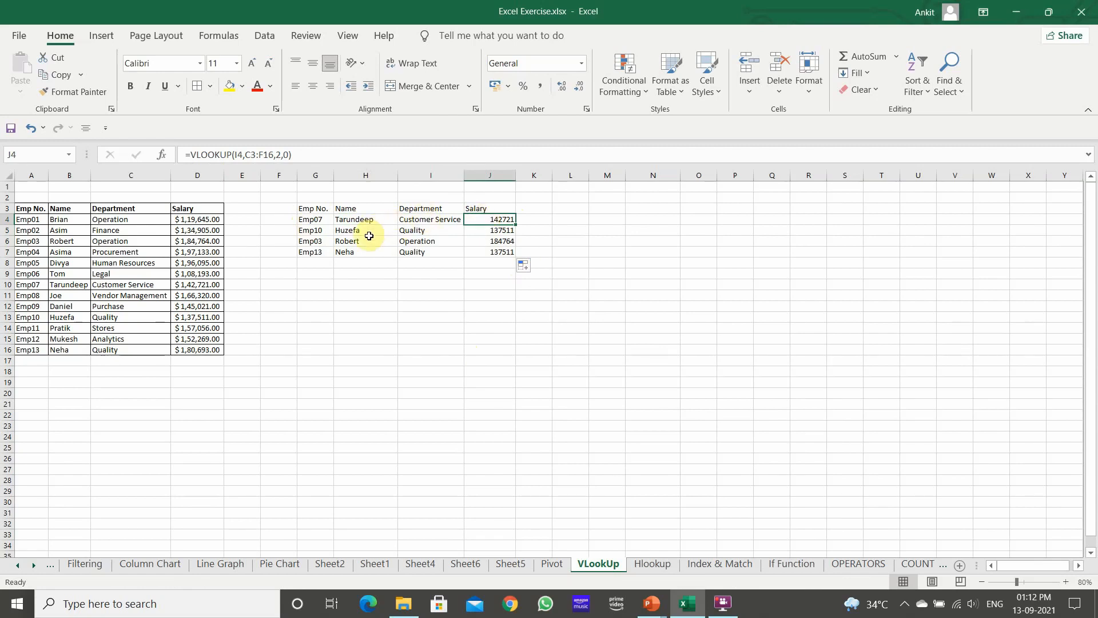
Lock the column of the lookup value in the H4 VLOOKUP formula as $G4
click(372, 219)
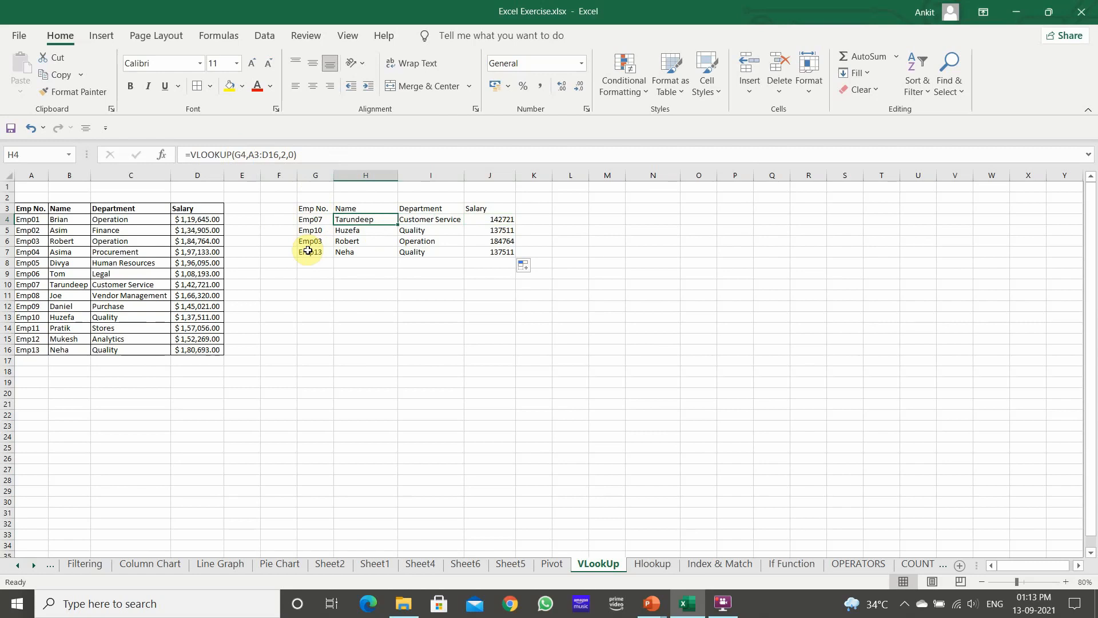
click(236, 156)
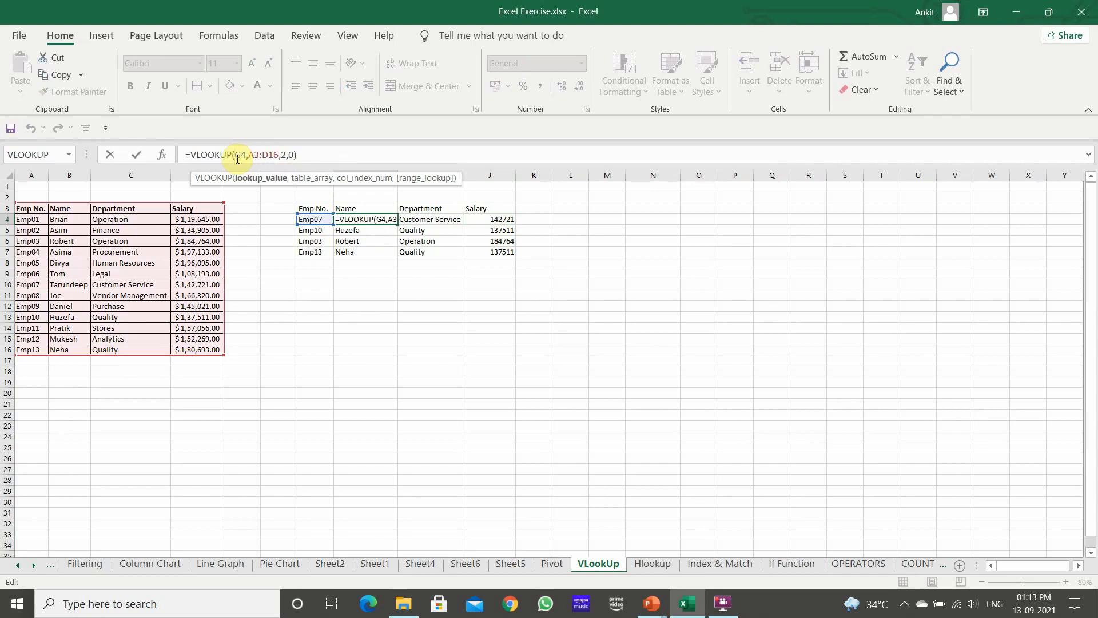
text($)
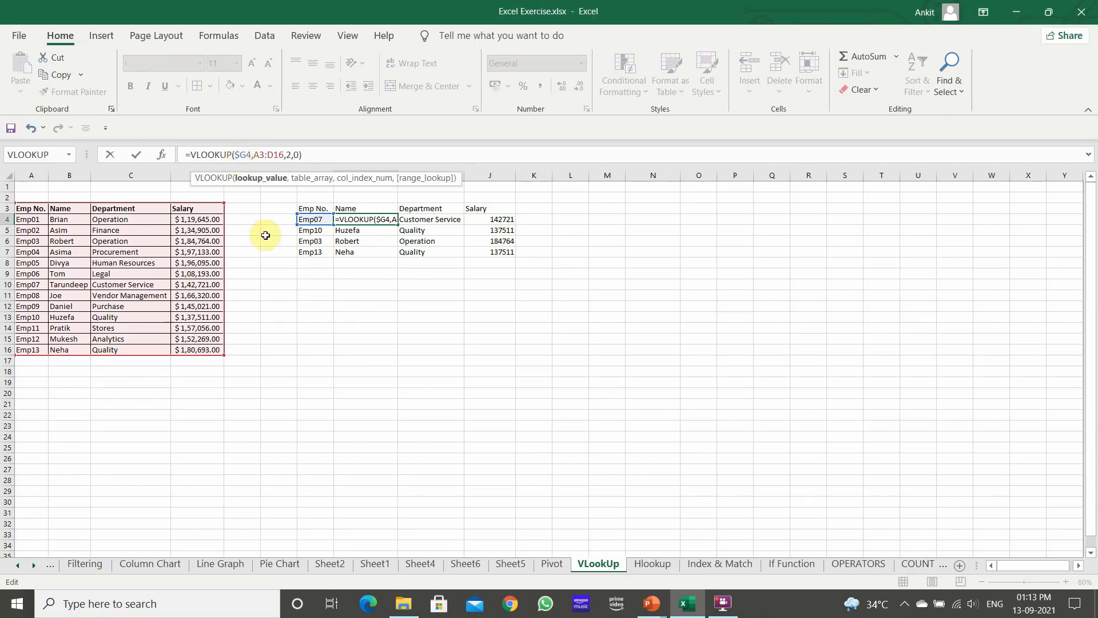
Make the table array in the H4 VLOOKUP formula fully absolute as $A$3:$D$16
click(265, 155)
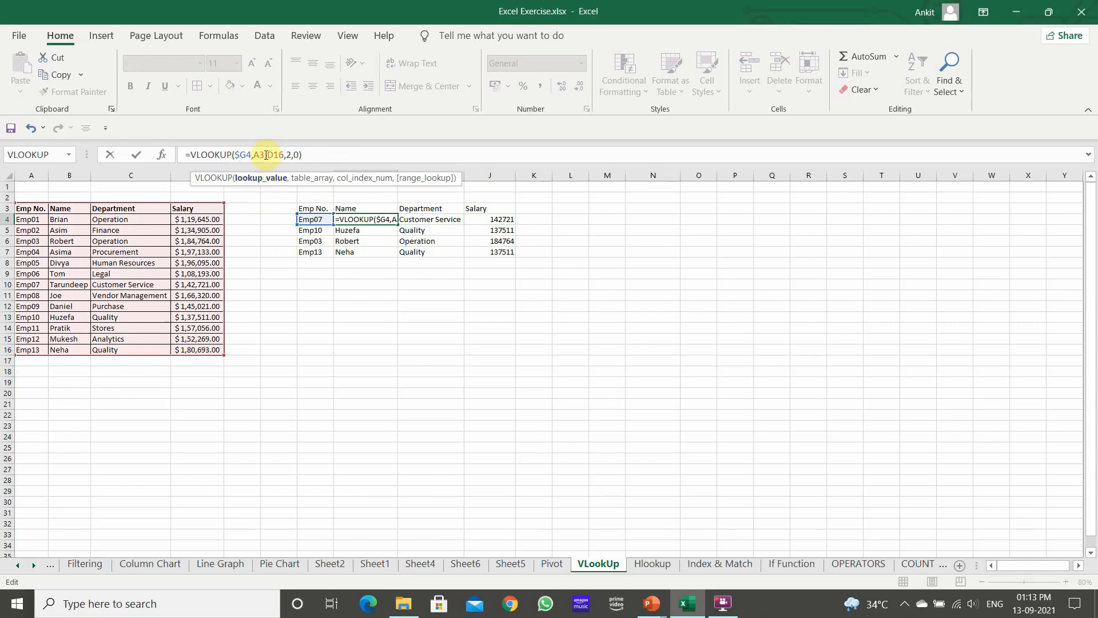
click(255, 155)
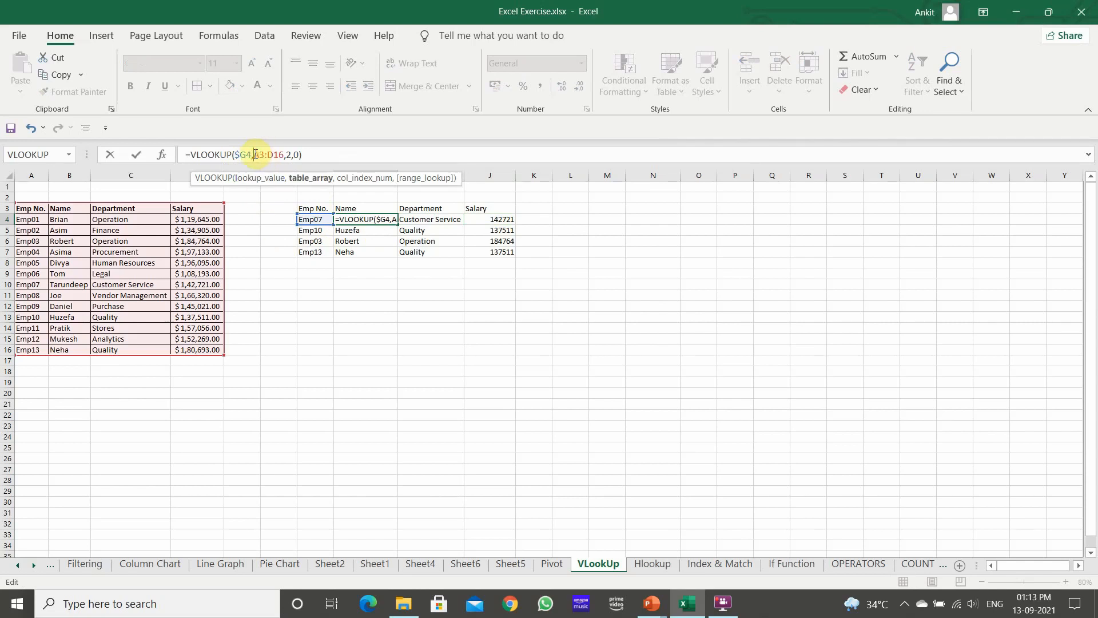
text($)
click(268, 155)
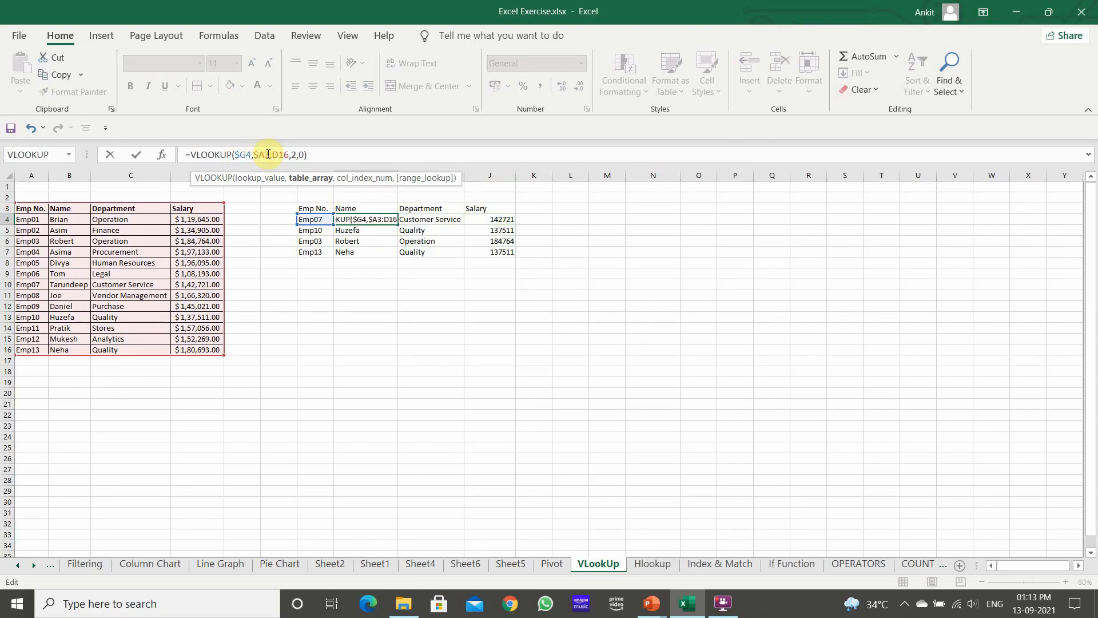
click(265, 152)
text($)
click(278, 155)
text($)
click(293, 154)
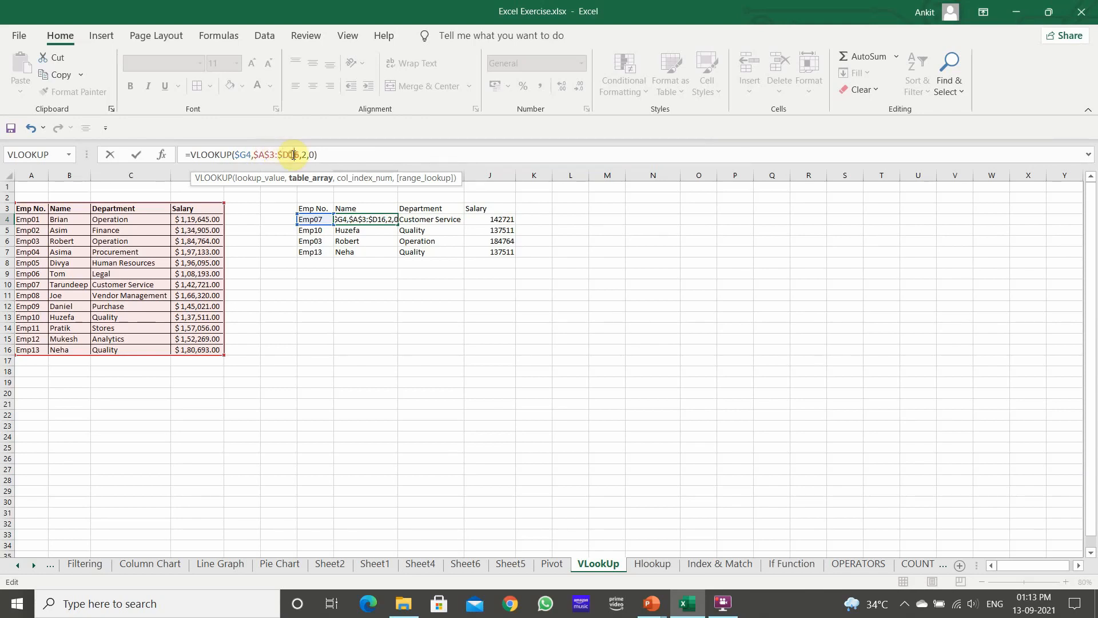
text($)
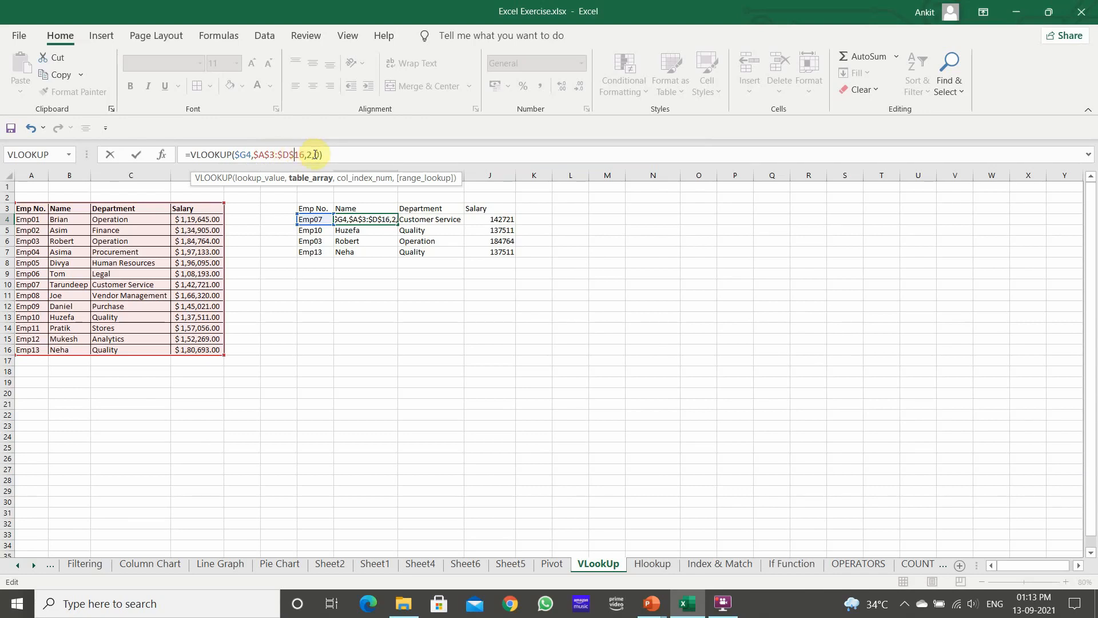
click(313, 155)
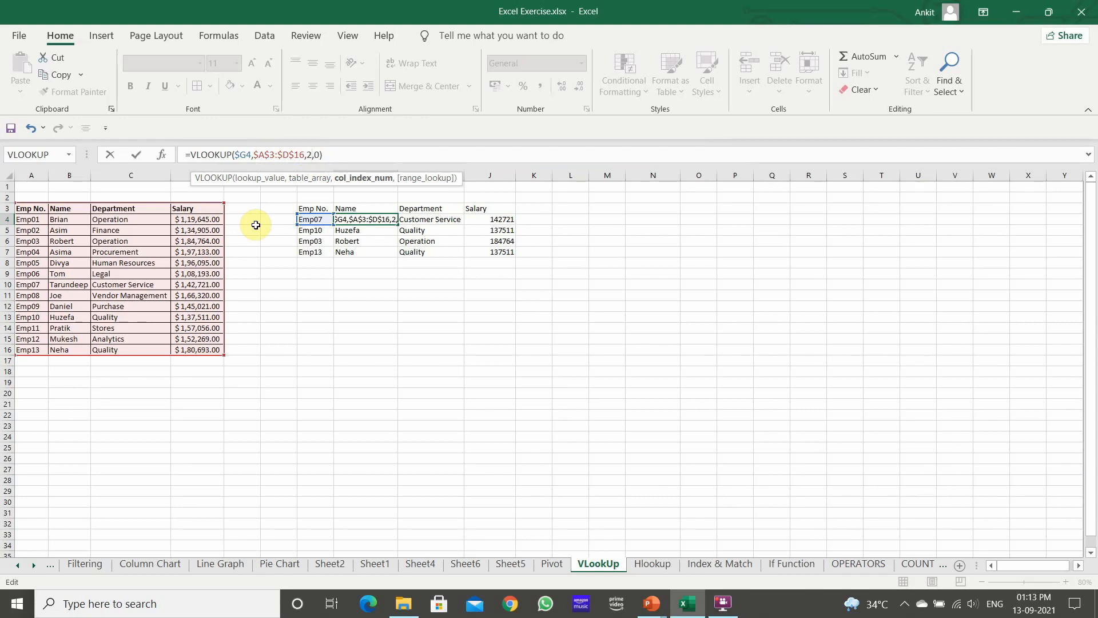
key(Return)
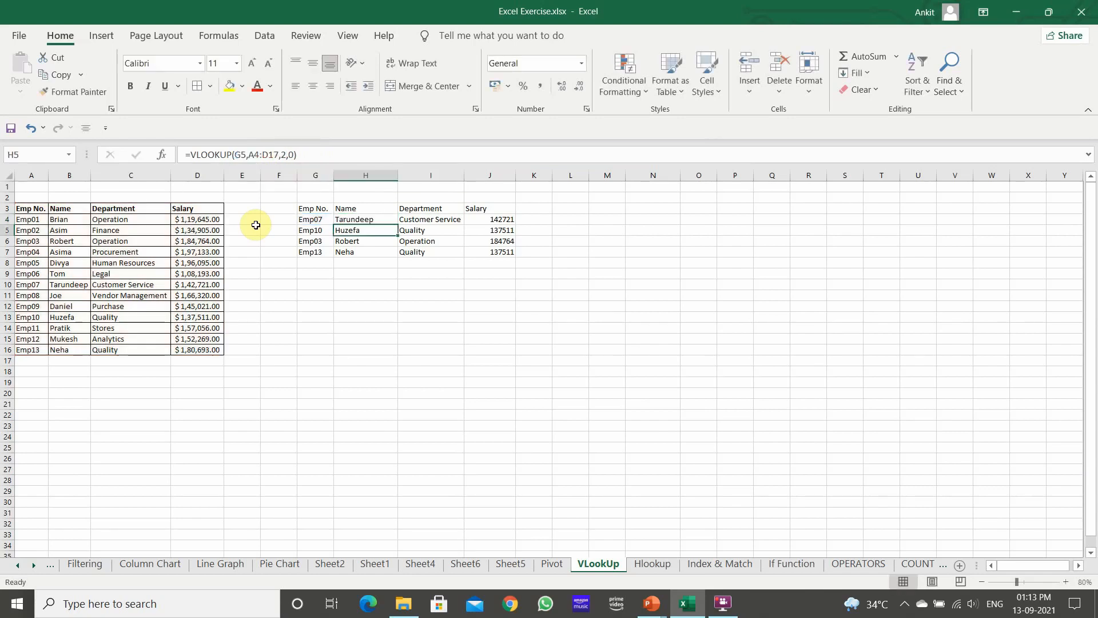
Number the source table's columns above its headers by filling A2:D2 with the series 1 to 4
click(39, 198)
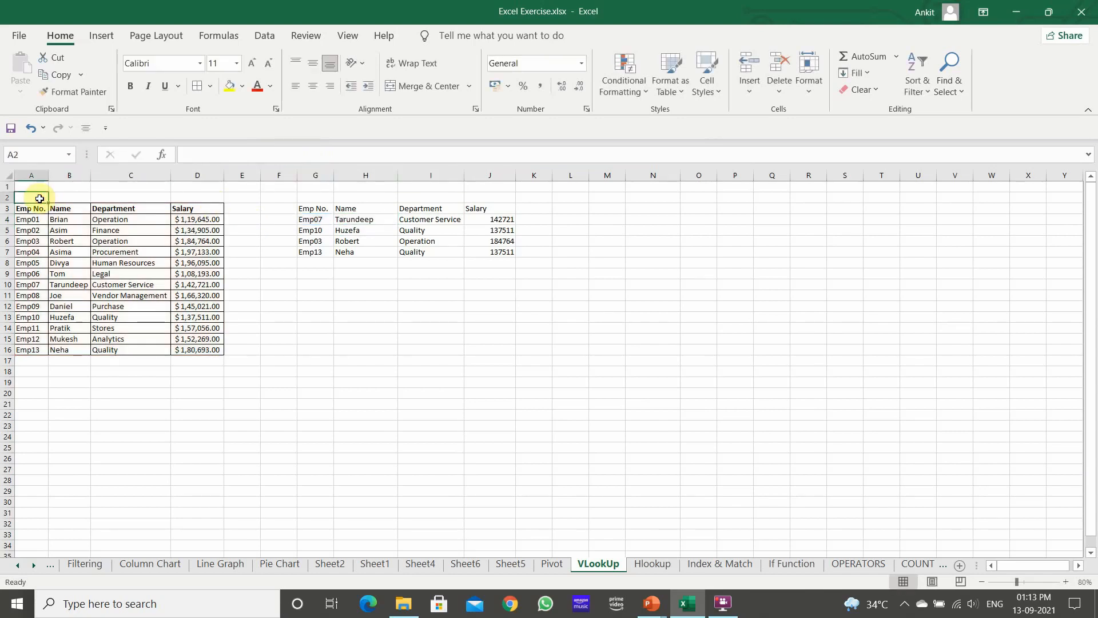
text(1)
click(32, 217)
click(32, 193)
drag(49, 204, 222, 200)
click(232, 211)
click(233, 245)
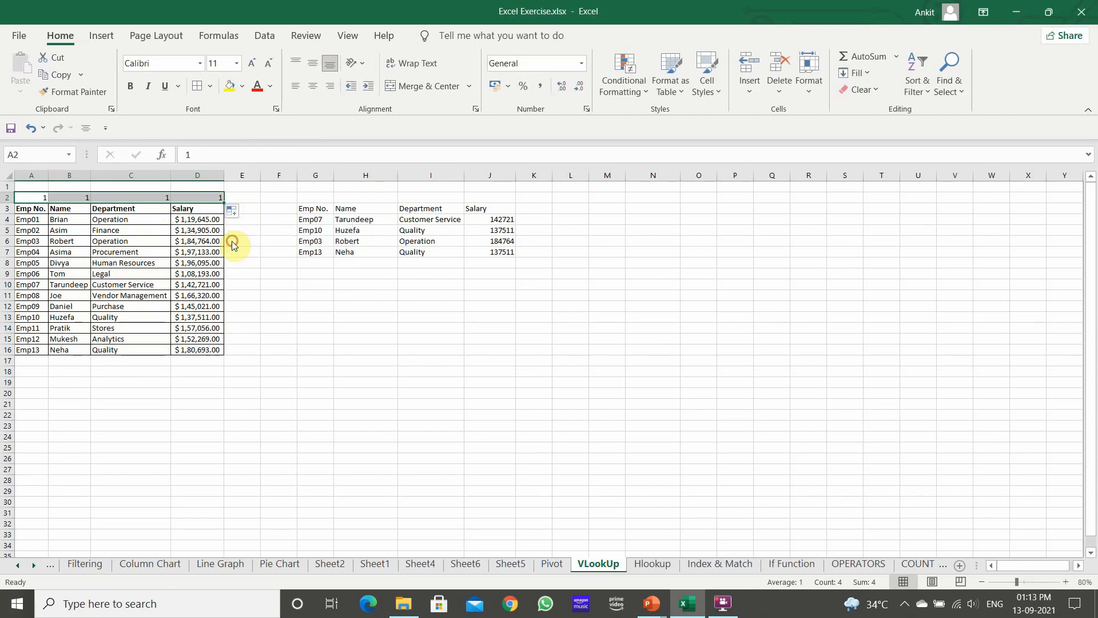
Replace the fixed column index in the H4 VLOOKUP formula with a reference to cell B2
click(336, 220)
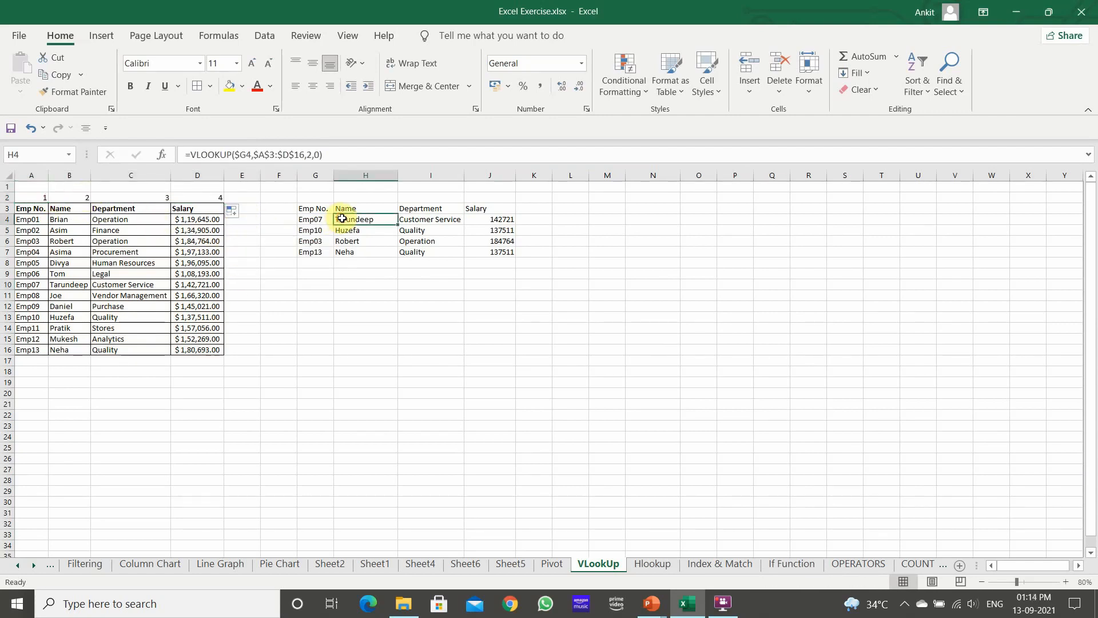
click(310, 154)
key(BackSpace)
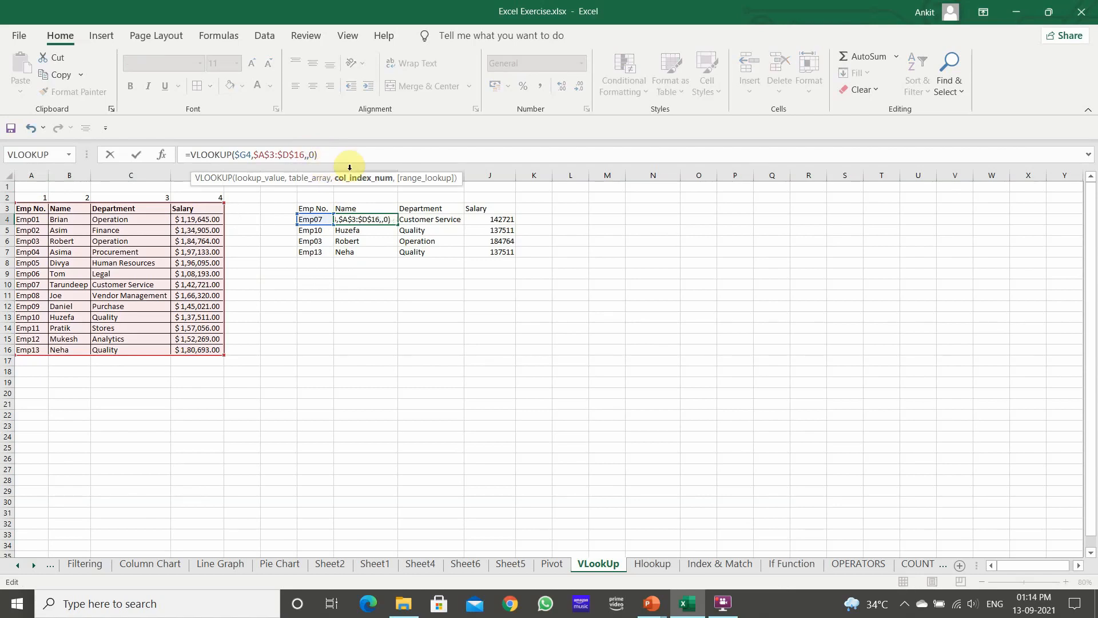
click(64, 196)
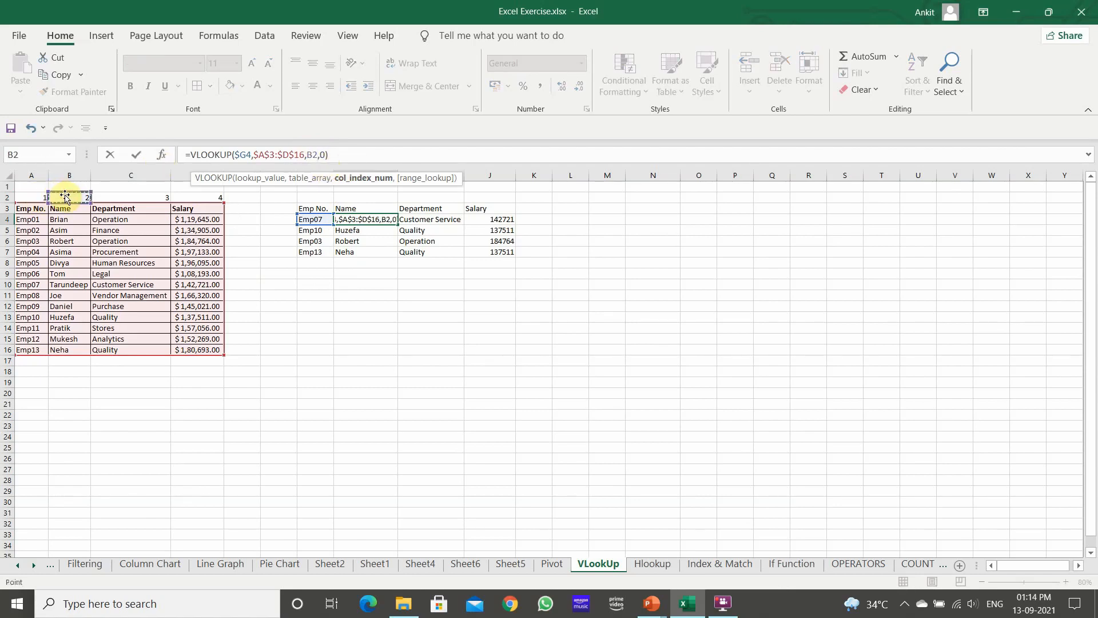
key(Return)
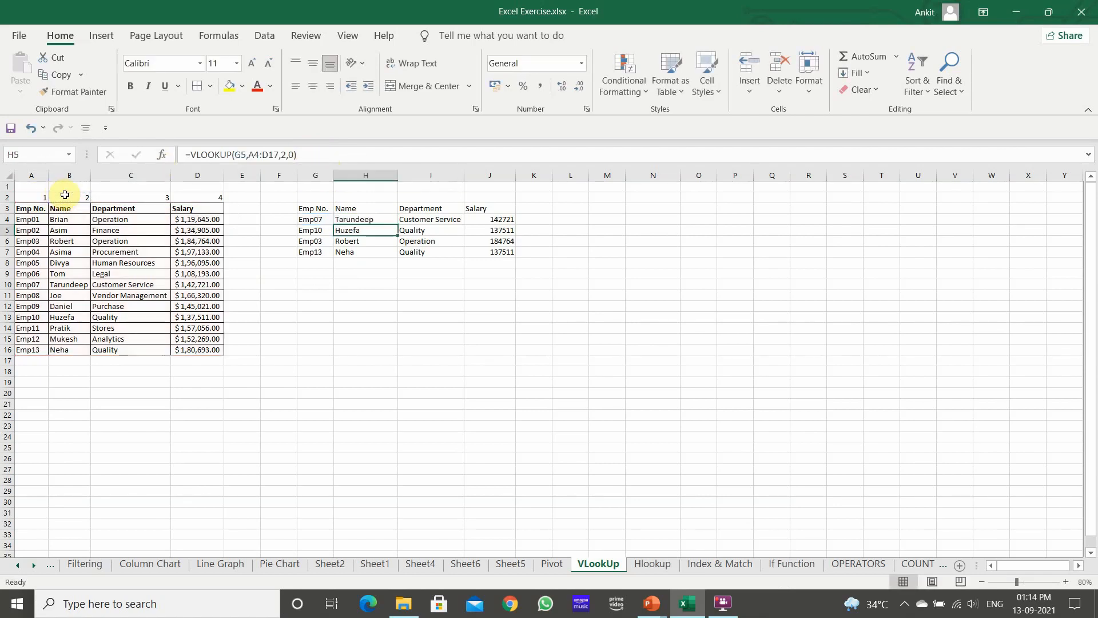
Lock the row of the column index reference in the H4 VLOOKUP formula as B$2
click(366, 220)
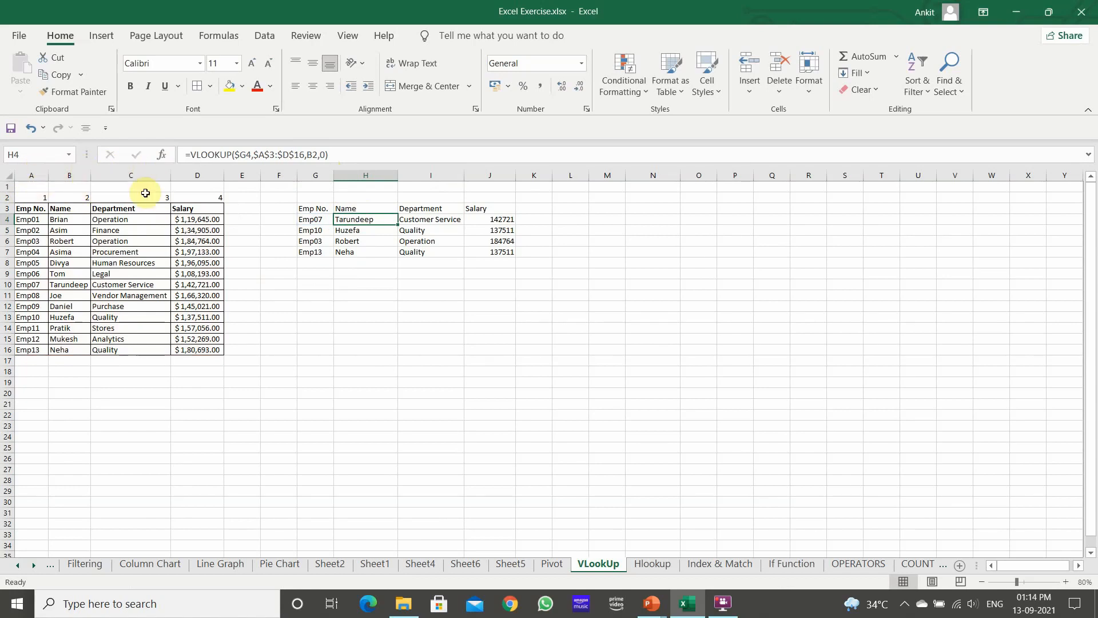
click(316, 156)
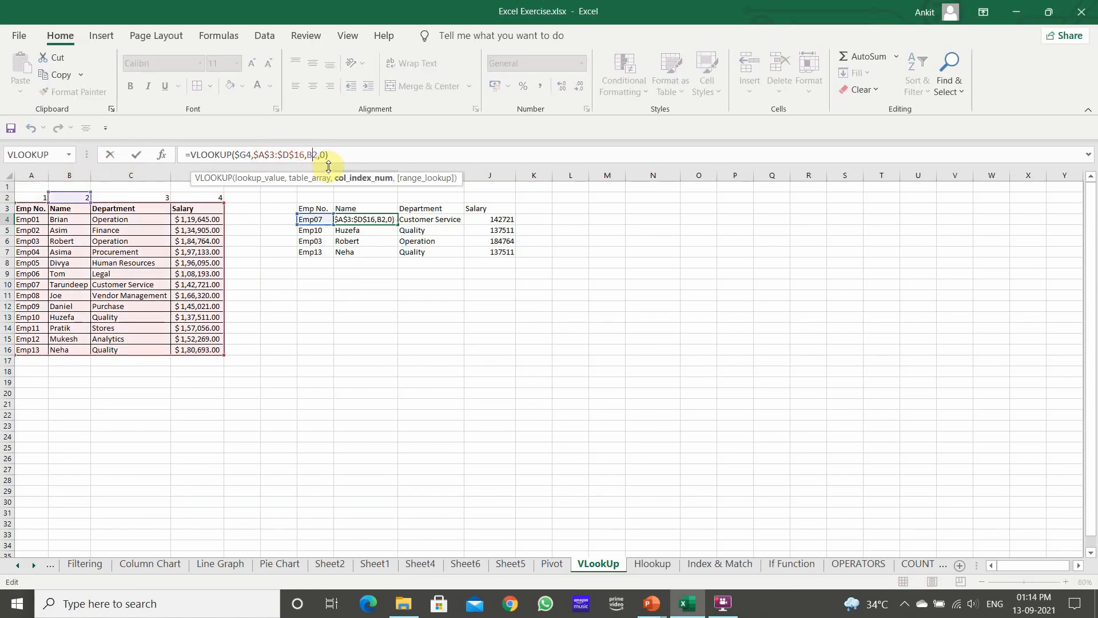
text($)
key(Return)
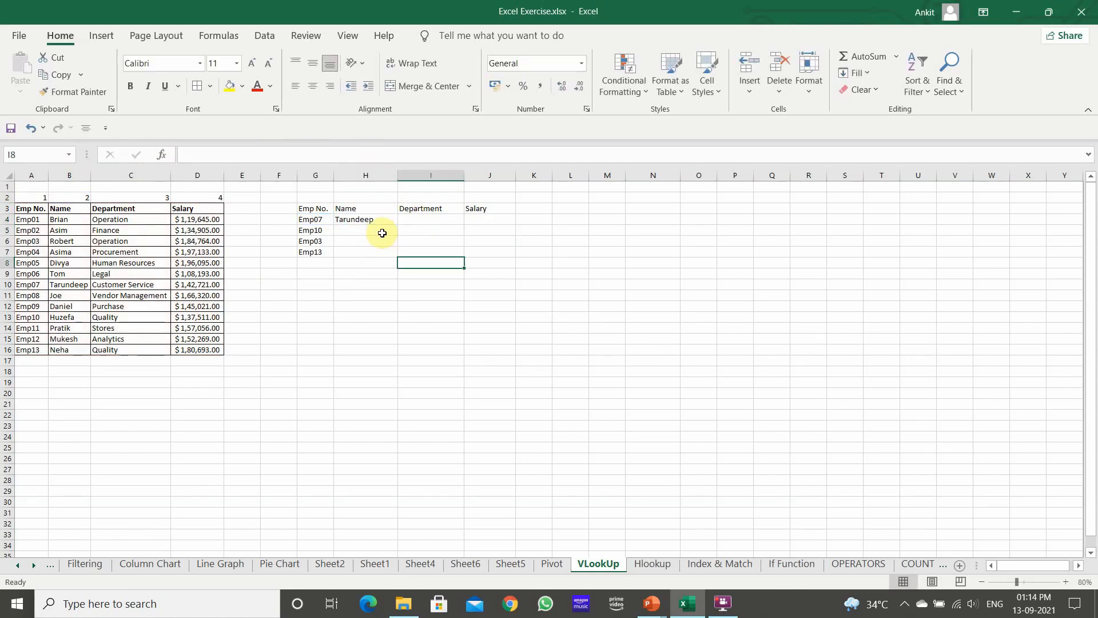
Fill the H4 lookup formula across the name, department and salary columns through J7
click(380, 221)
drag(397, 224, 519, 255)
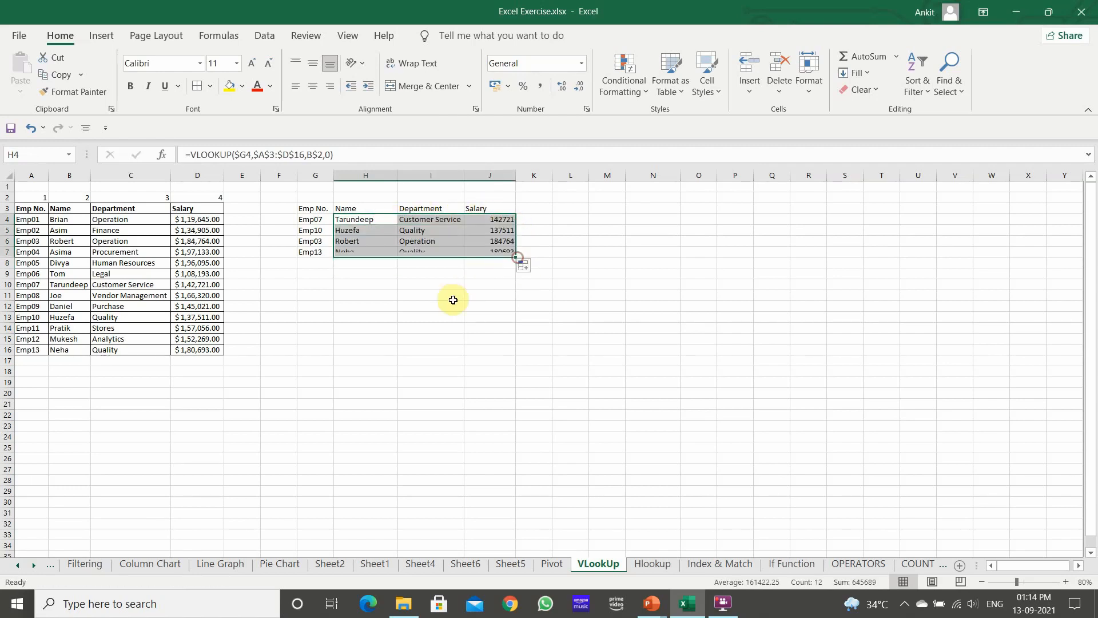
click(452, 296)
Examine how the column index reference and locked references behave in the lookup formulas in H4, I4 and J4
click(348, 221)
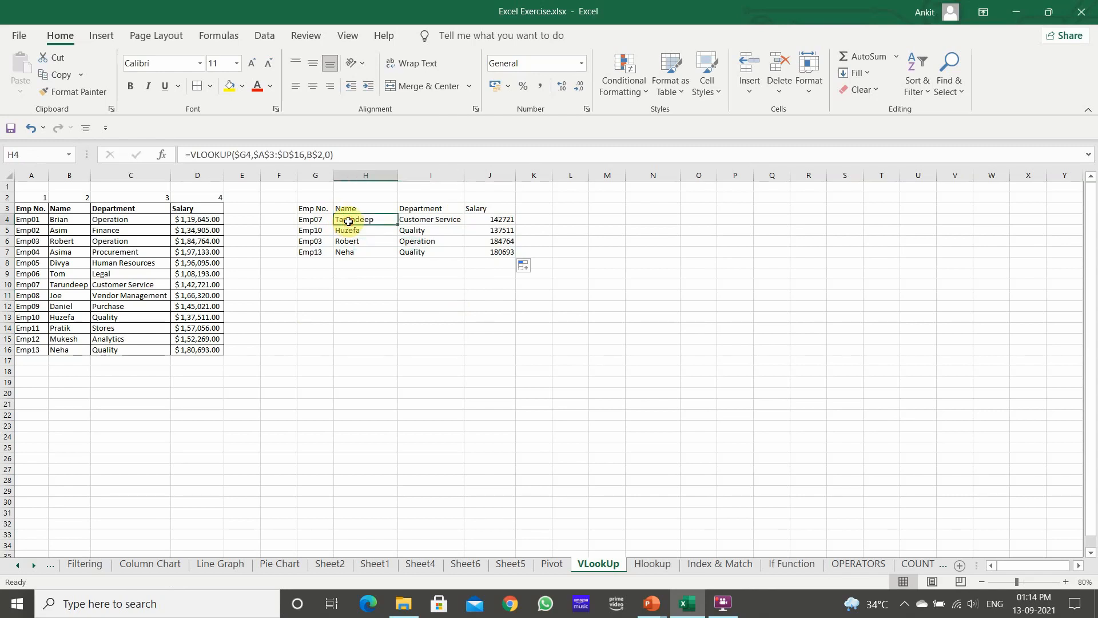
click(419, 218)
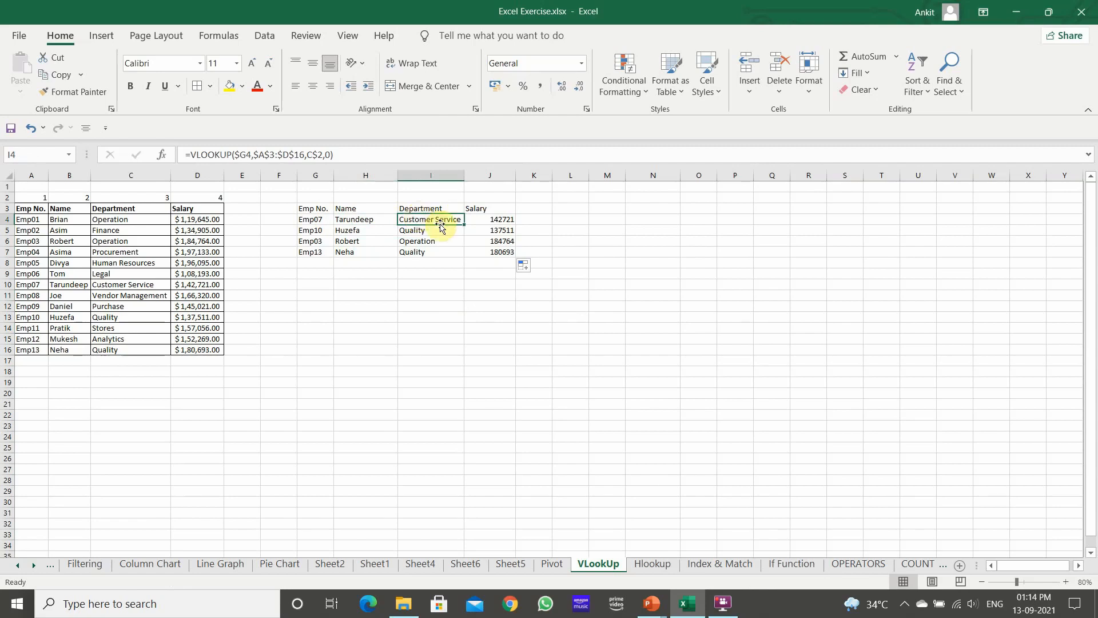
click(491, 220)
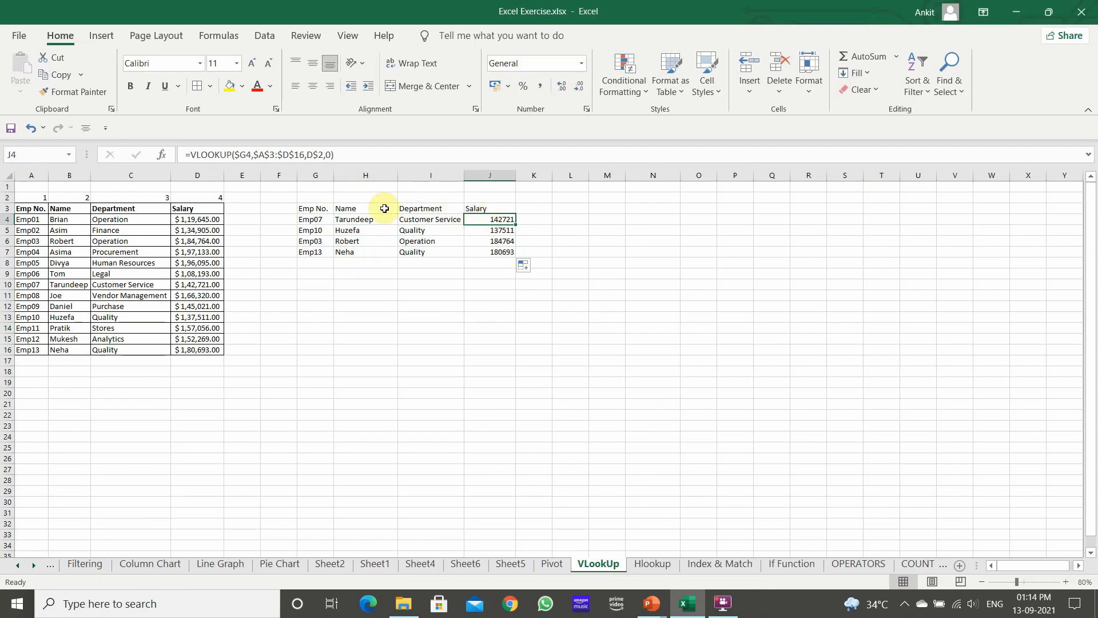
click(365, 220)
click(427, 219)
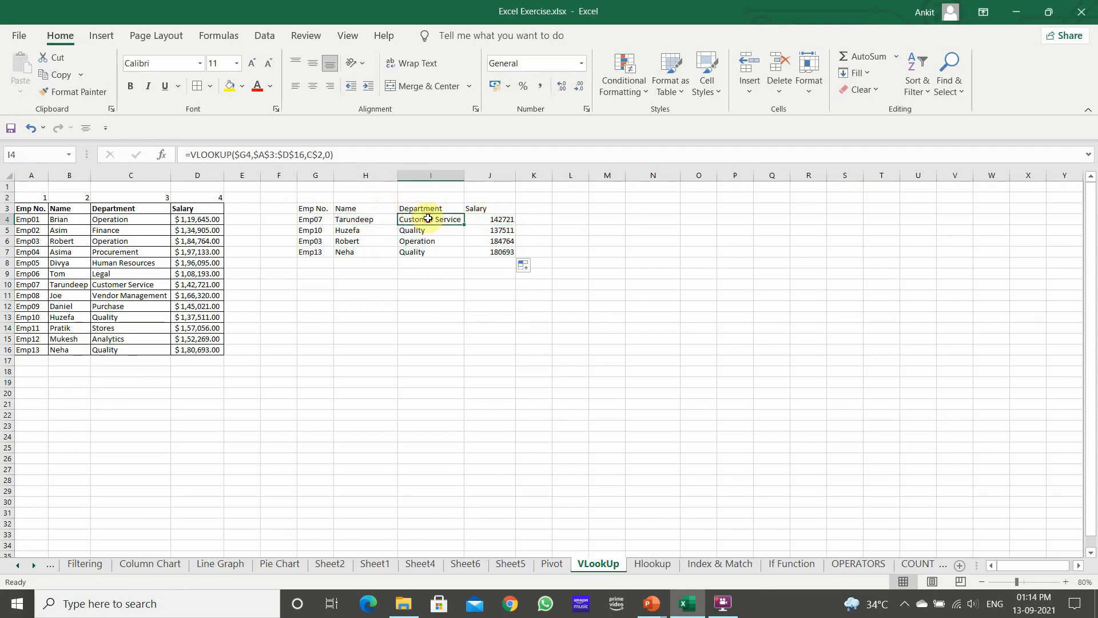
click(479, 220)
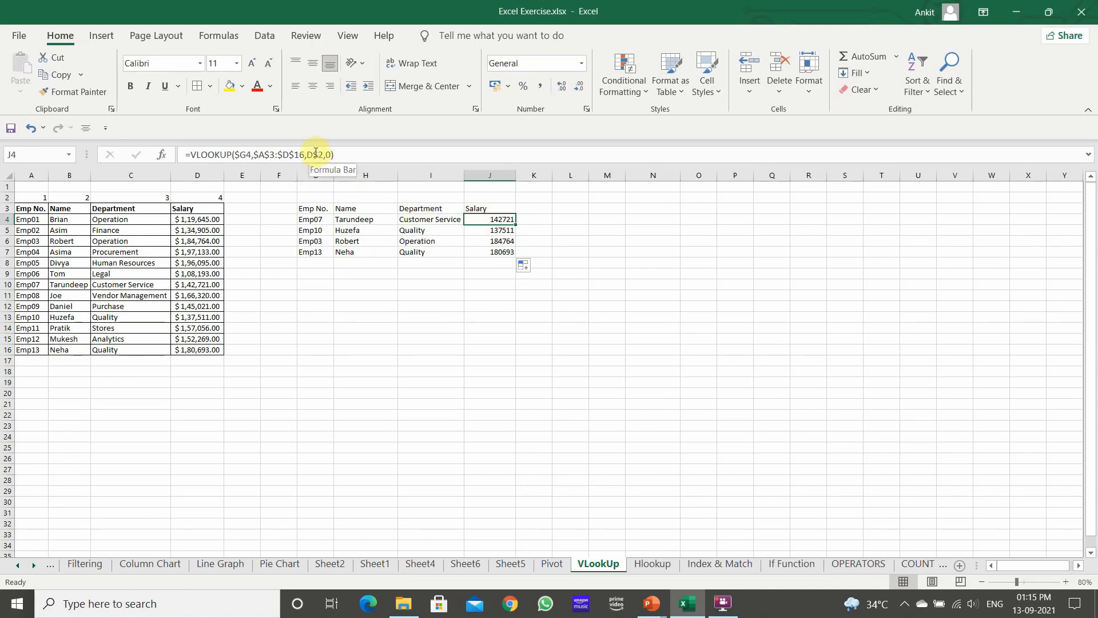
click(415, 218)
click(359, 218)
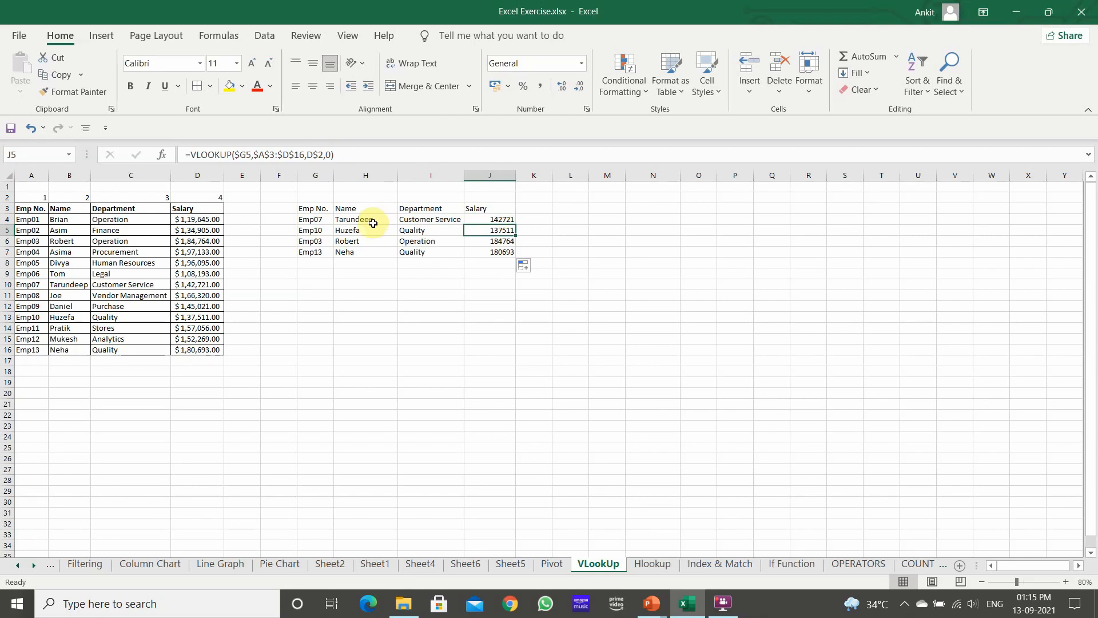
Clear the lookup results in H4:L10 and start a new VLOOKUP formula in H4 with G4 as the lookup value
drag(374, 220, 582, 291)
key(Delete)
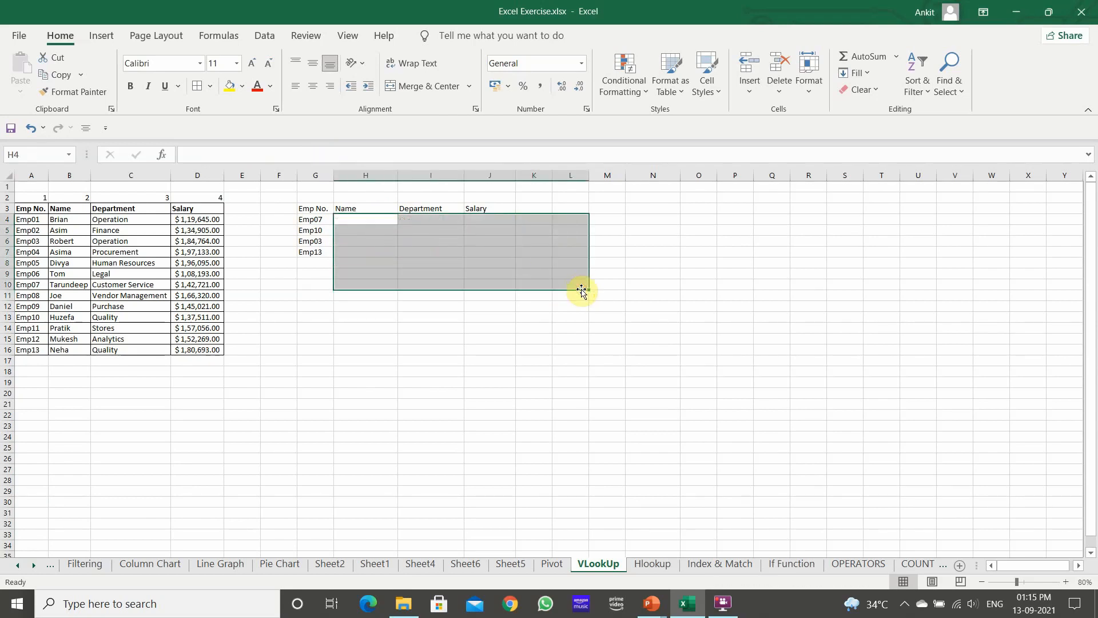
click(375, 219)
text(=)
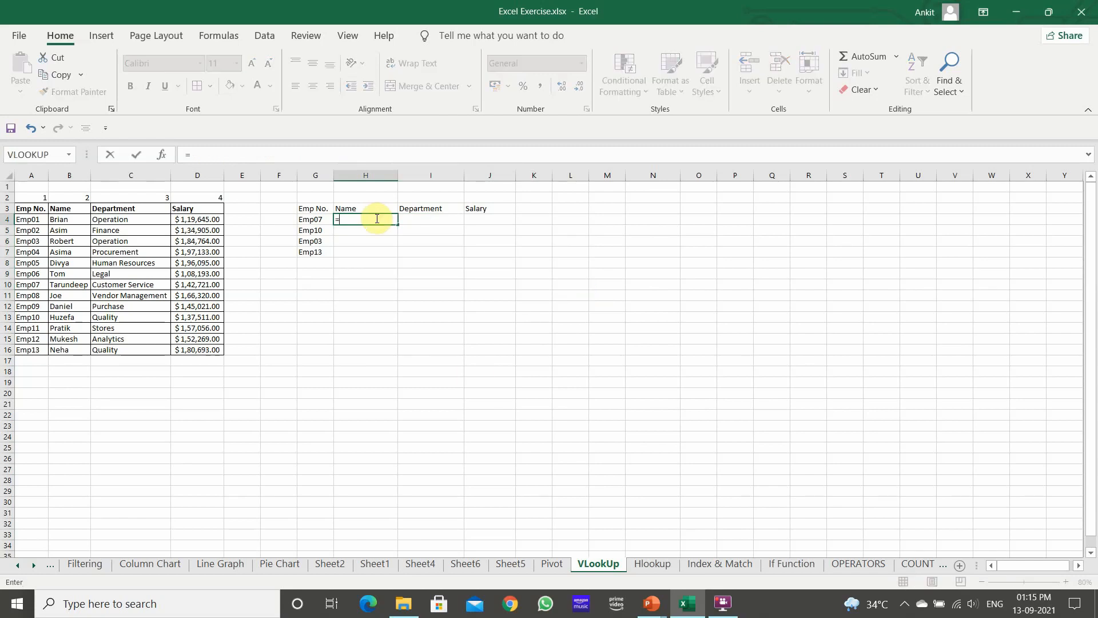
text(vl)
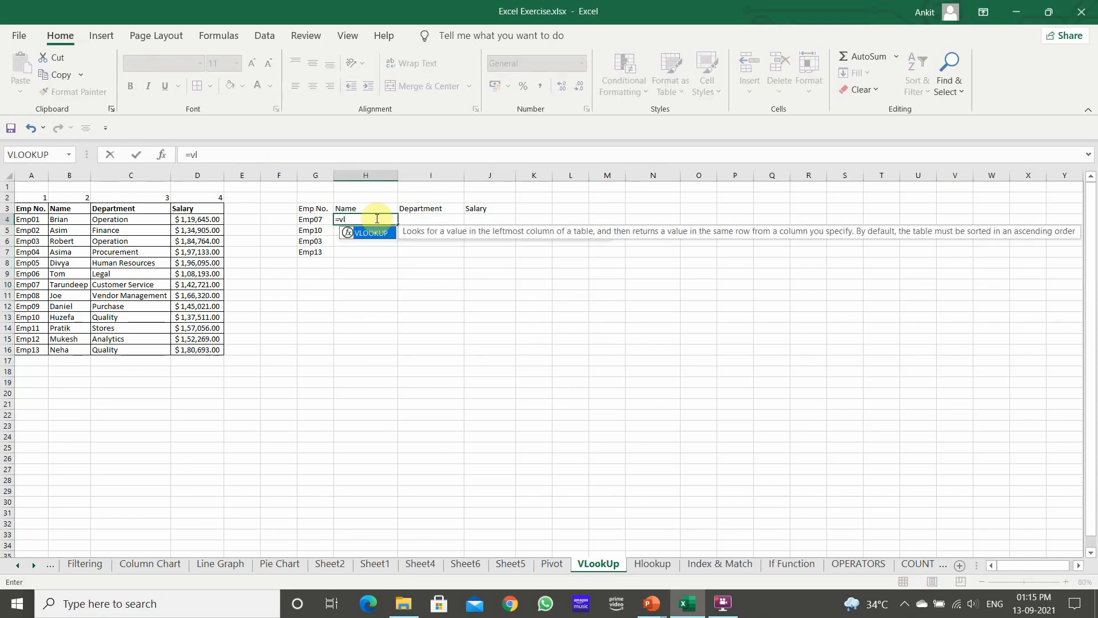
key(Tab)
click(310, 223)
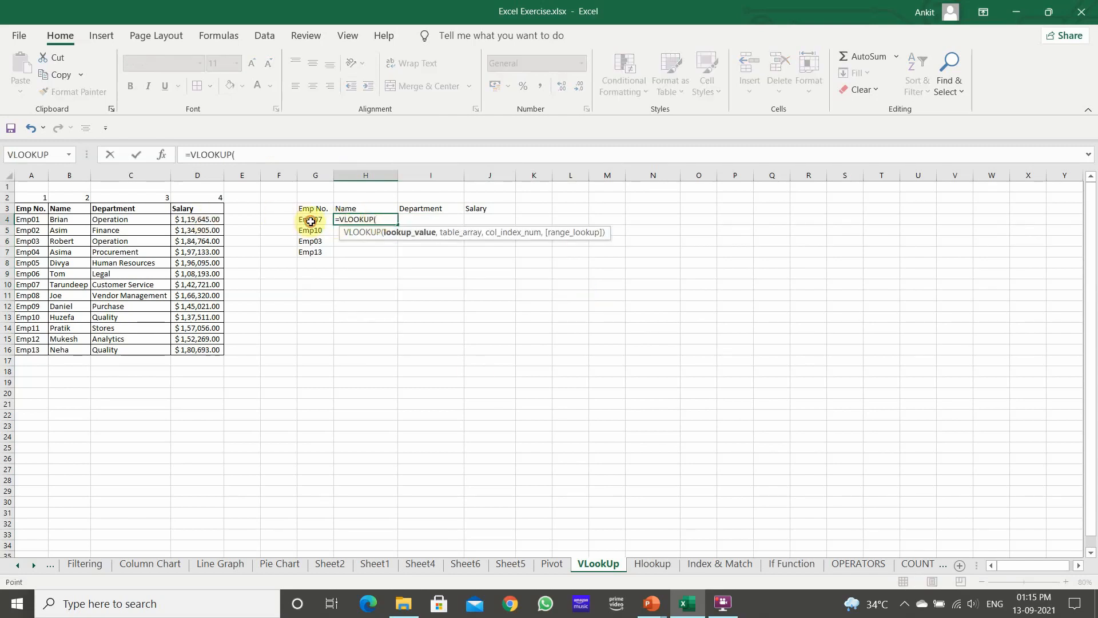
text(,)
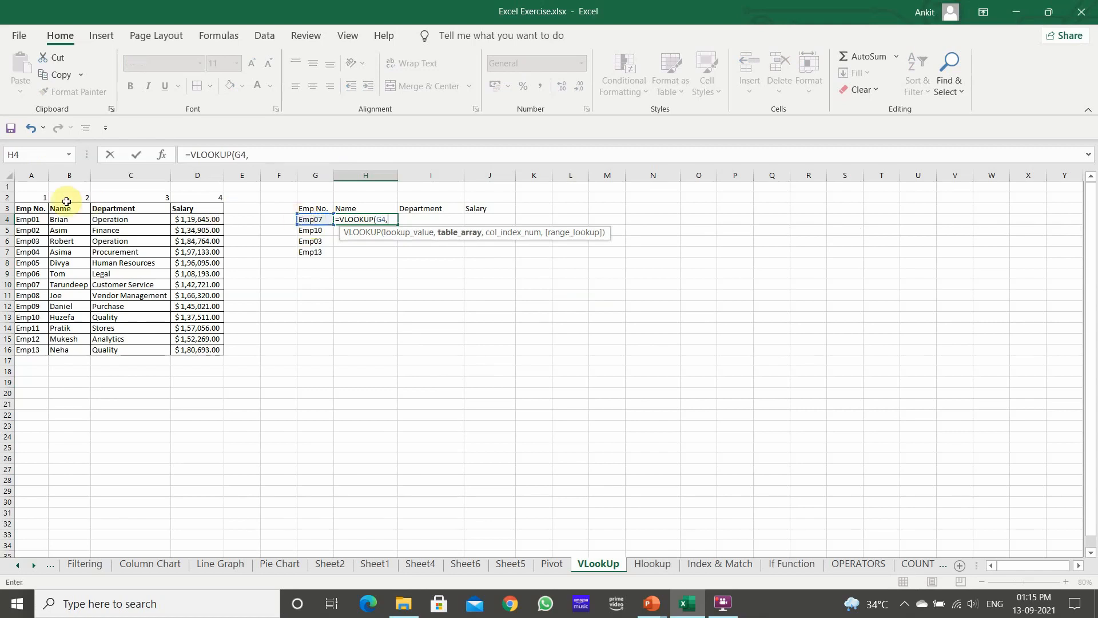
Complete the H4 VLOOKUP arguments with table array A3:D16, column index B2 and exact match 0
drag(24, 209, 216, 355)
text(,)
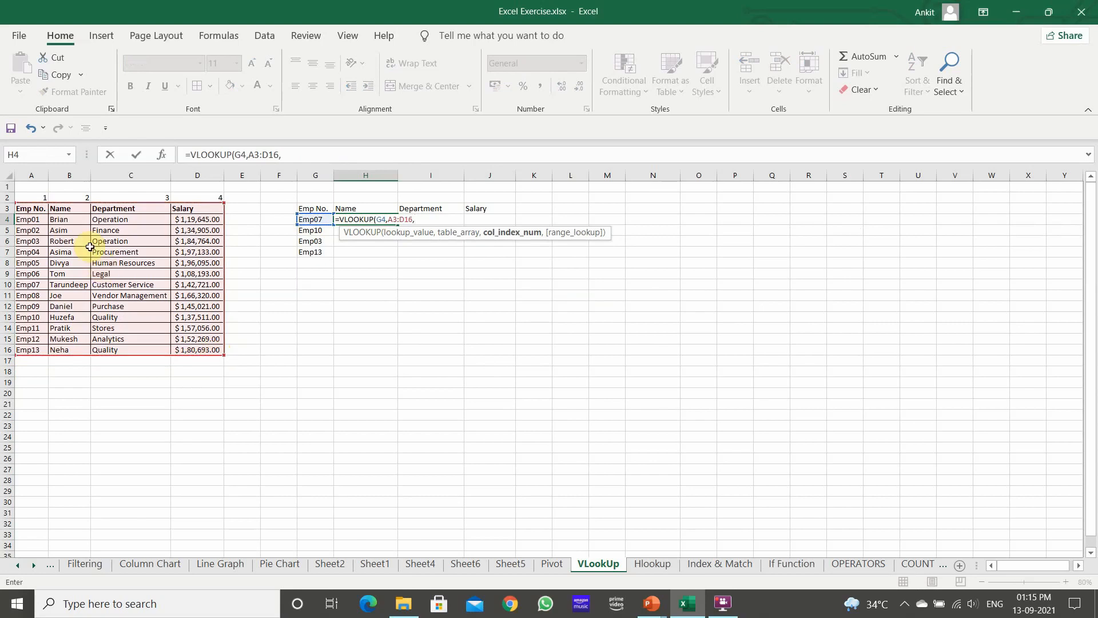
click(80, 197)
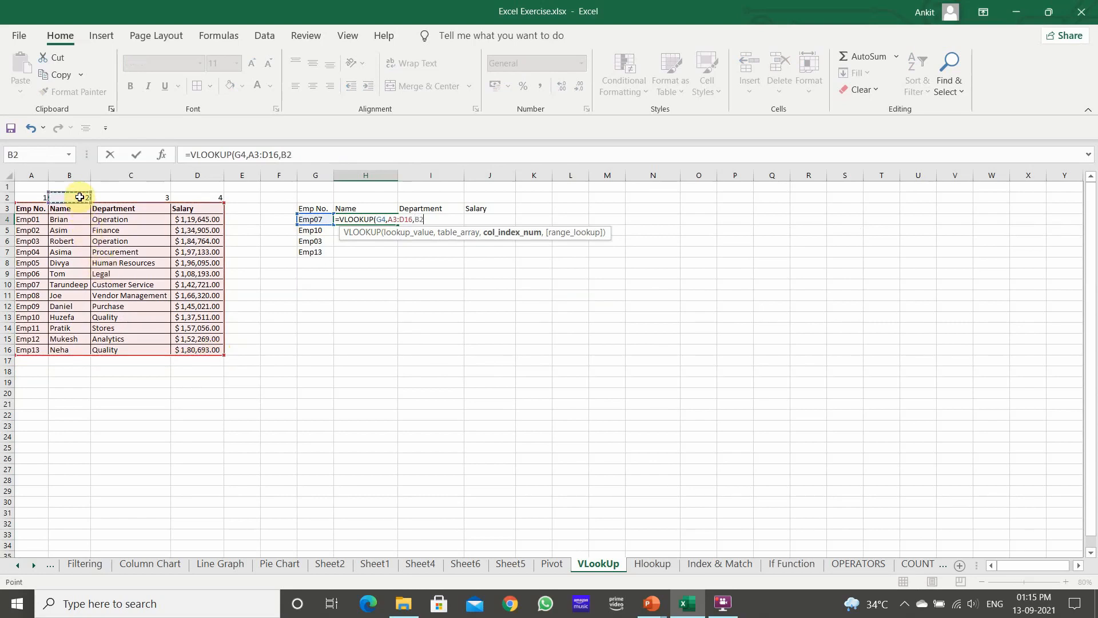
text(,)
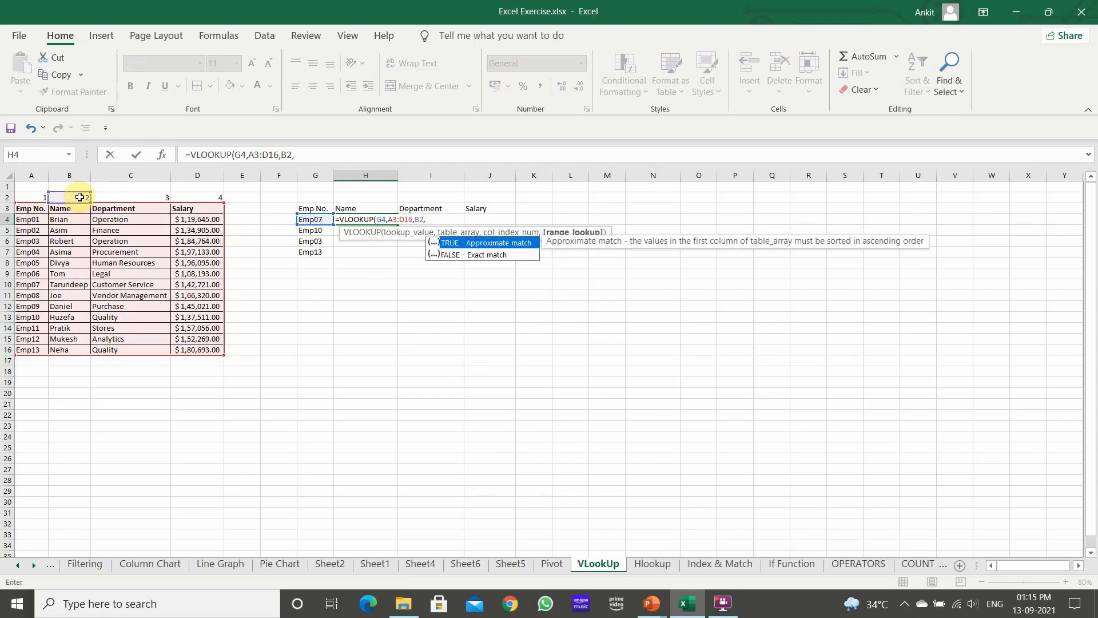
text(0))
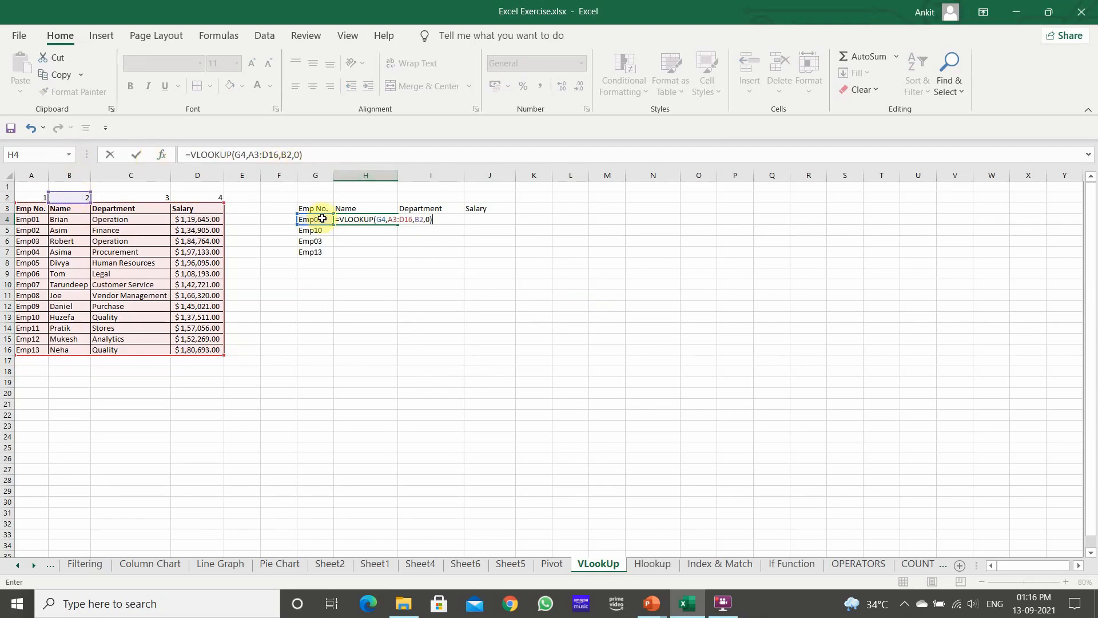
Lock the lookup value's column as $G4 and the table array as $A$3:$D$16 in the H4 formula
click(234, 156)
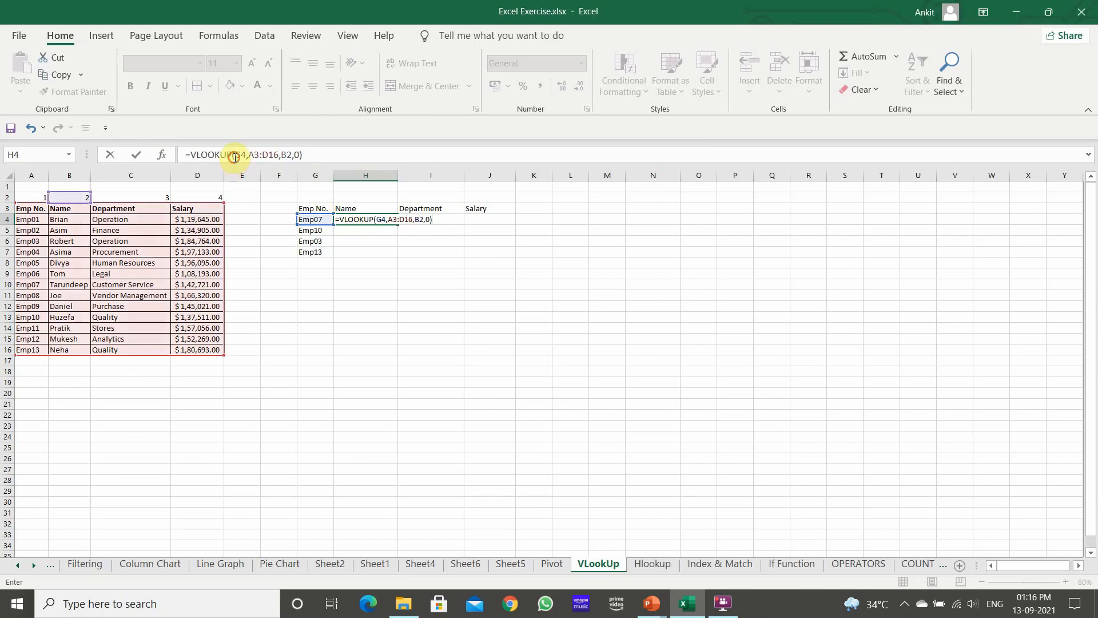
text($)
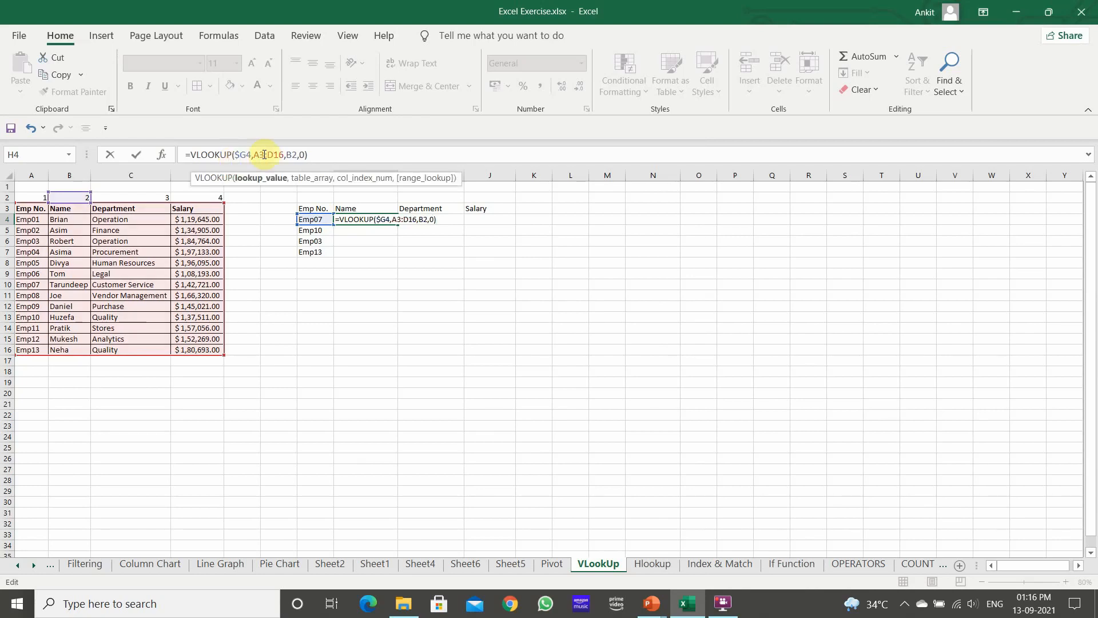
click(256, 156)
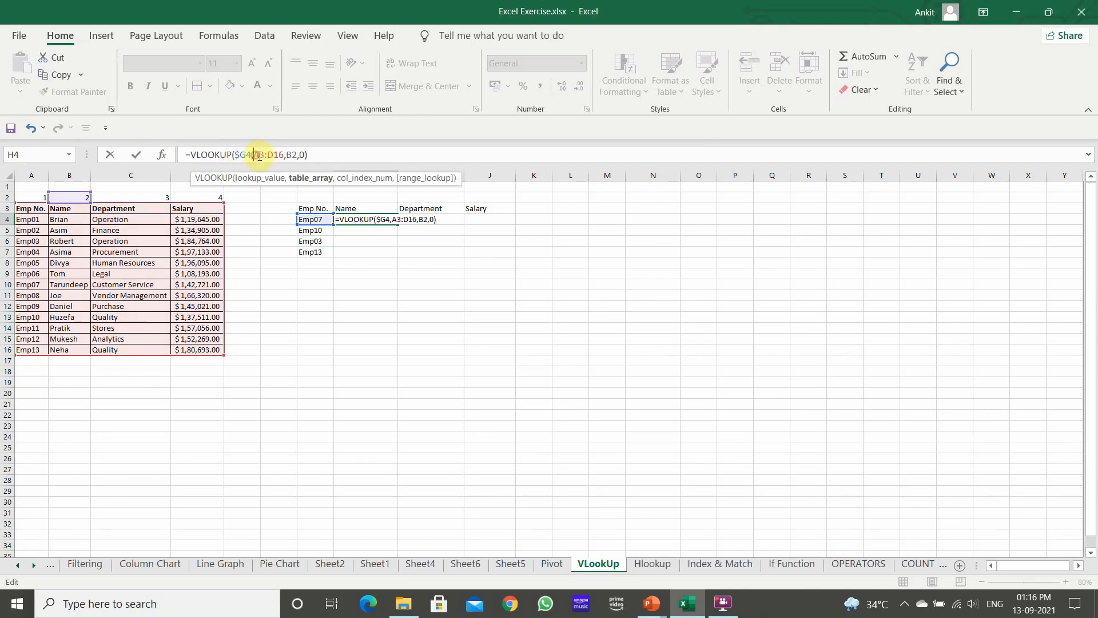
text($)
click(268, 156)
text($)
click(282, 155)
text($)
key(Left)
key(Left)
text($)
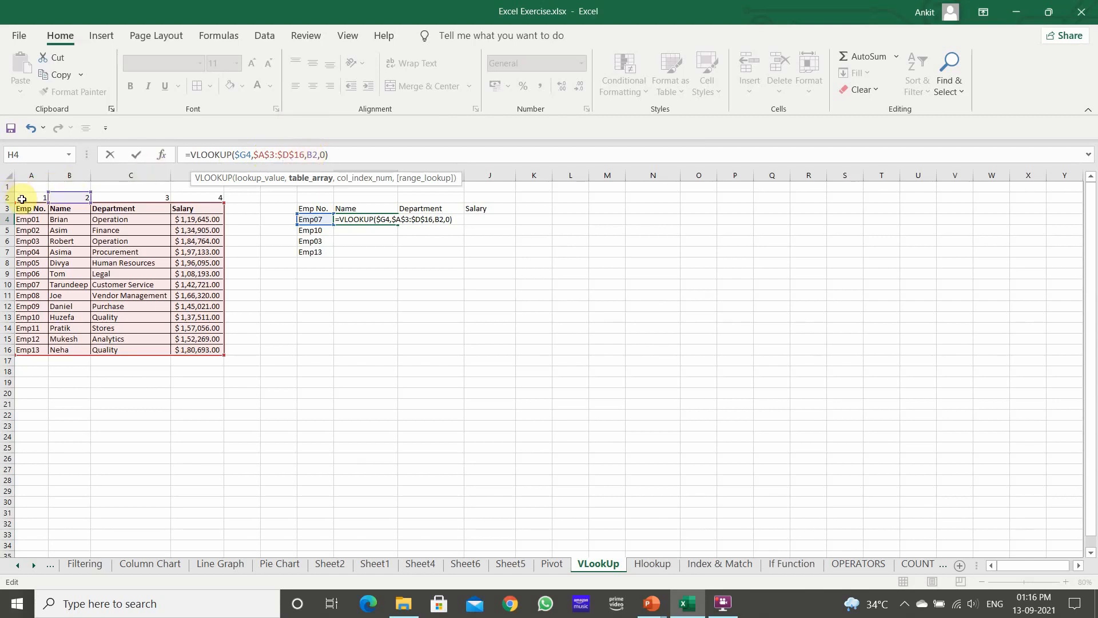
Lock the row of the column index as B$2 and enter the completed H4 formula
click(308, 155)
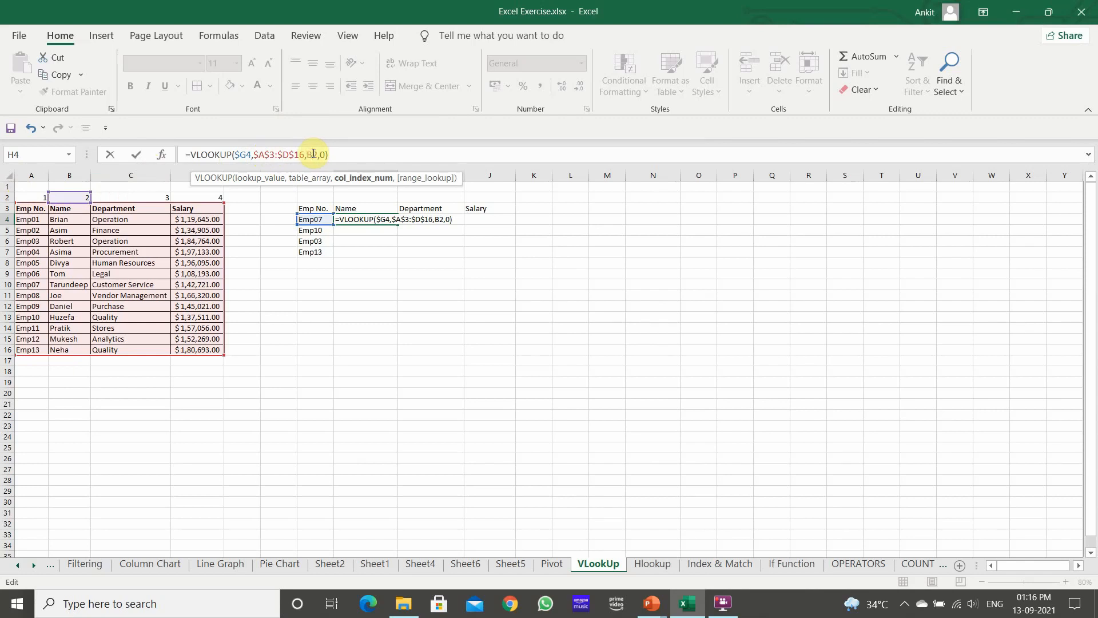
click(313, 155)
text($)
key(Return)
Fill the H4 formula across to the Salary column and down to row 7
click(367, 212)
click(370, 220)
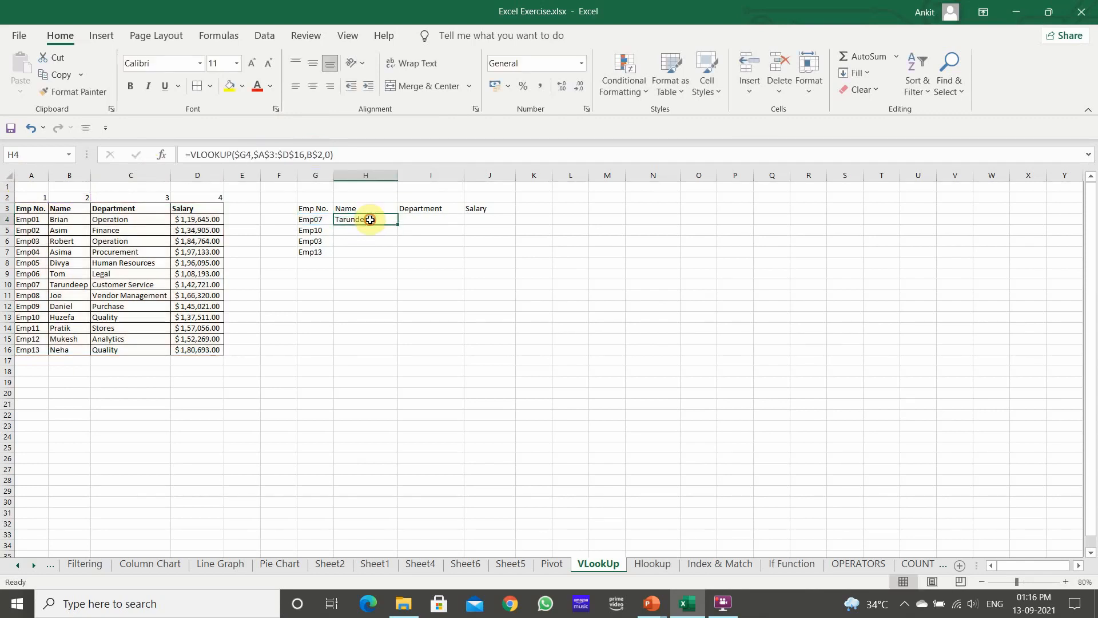
drag(398, 225, 515, 225)
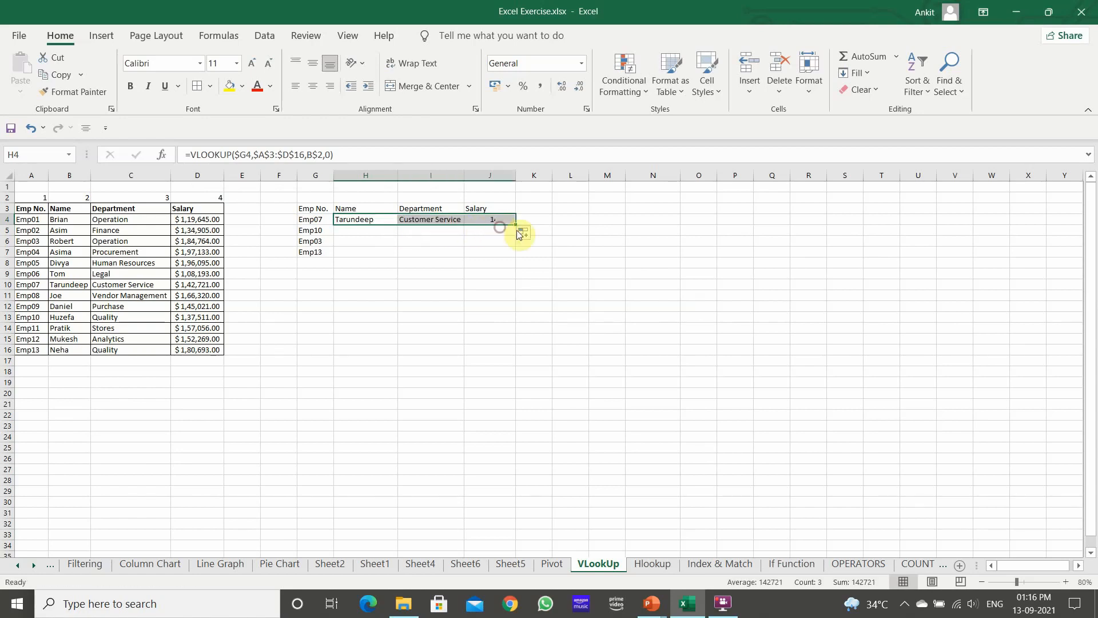
double_click(515, 224)
click(438, 329)
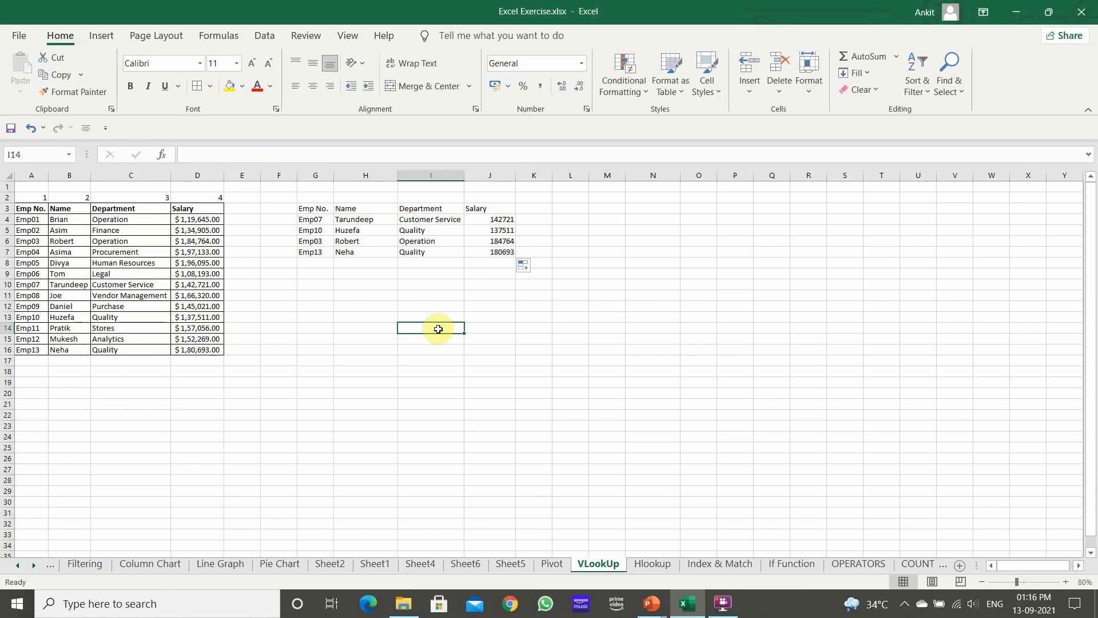
click(351, 369)
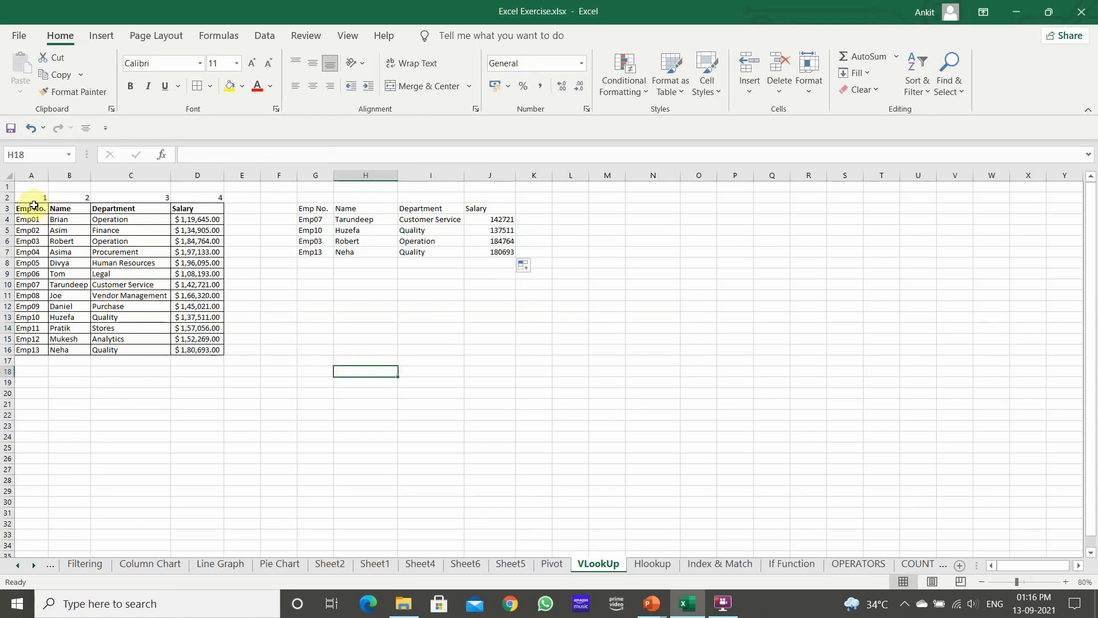
Move the Emp No. column from A3:A16 to column E, after Salary, starting at E3
drag(33, 208, 38, 348)
key(ctrl+c)
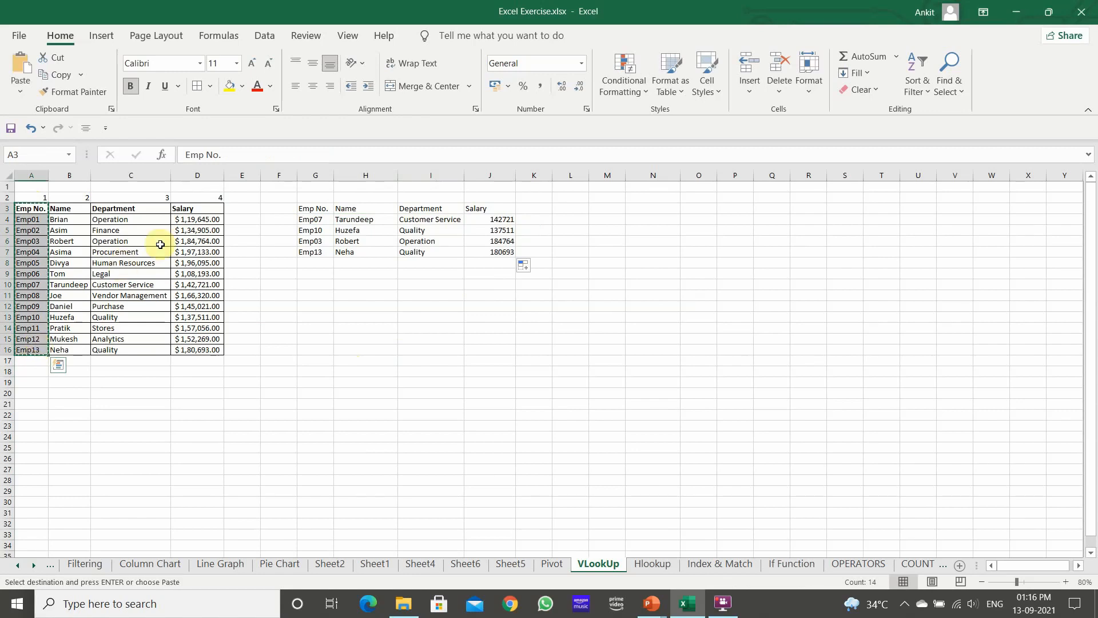
click(247, 209)
key(ctrl+c)
drag(29, 208, 34, 349)
key(ctrl+c)
click(235, 208)
key(ctrl+v)
click(234, 424)
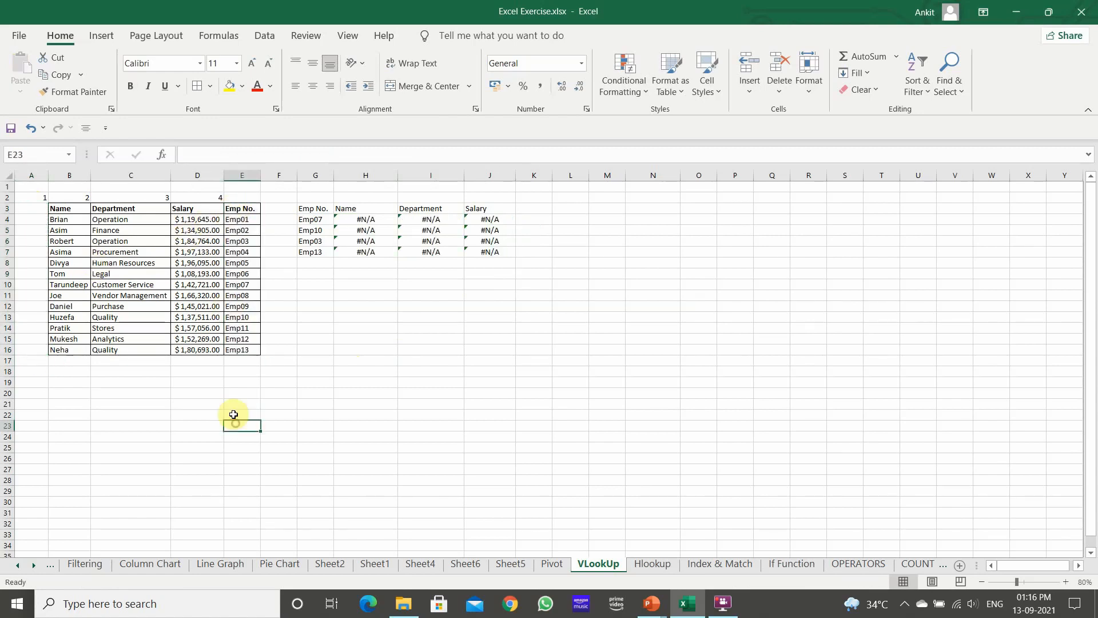
Move the lookup results table from G3:J7 to a new location starting at M3
click(360, 221)
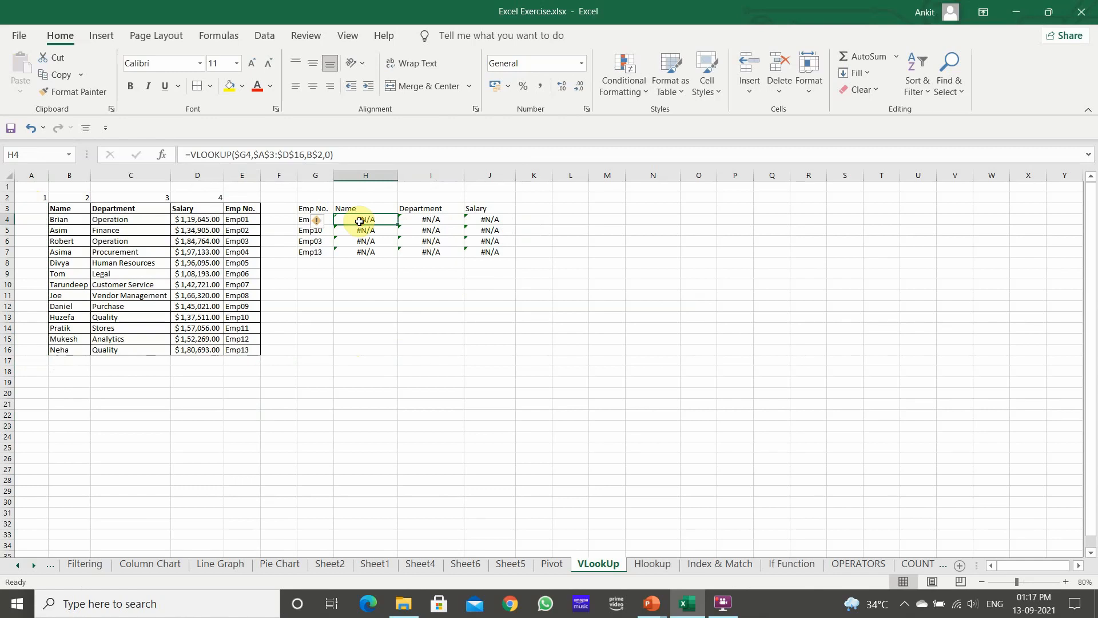
drag(314, 209, 490, 252)
key(ctrl+c)
click(605, 206)
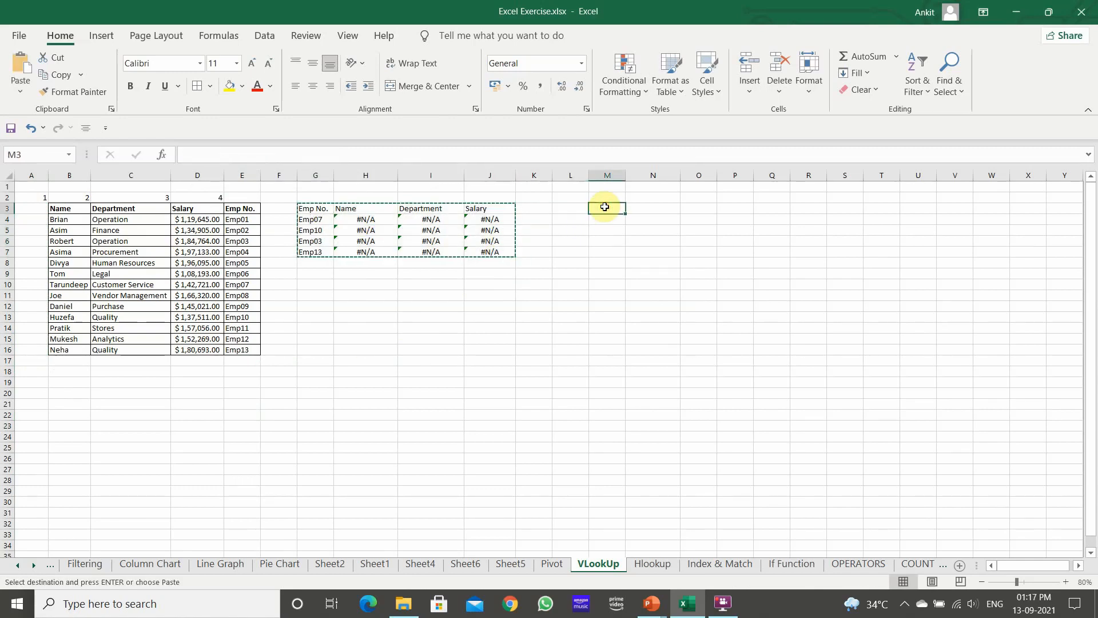
key(ctrl+v)
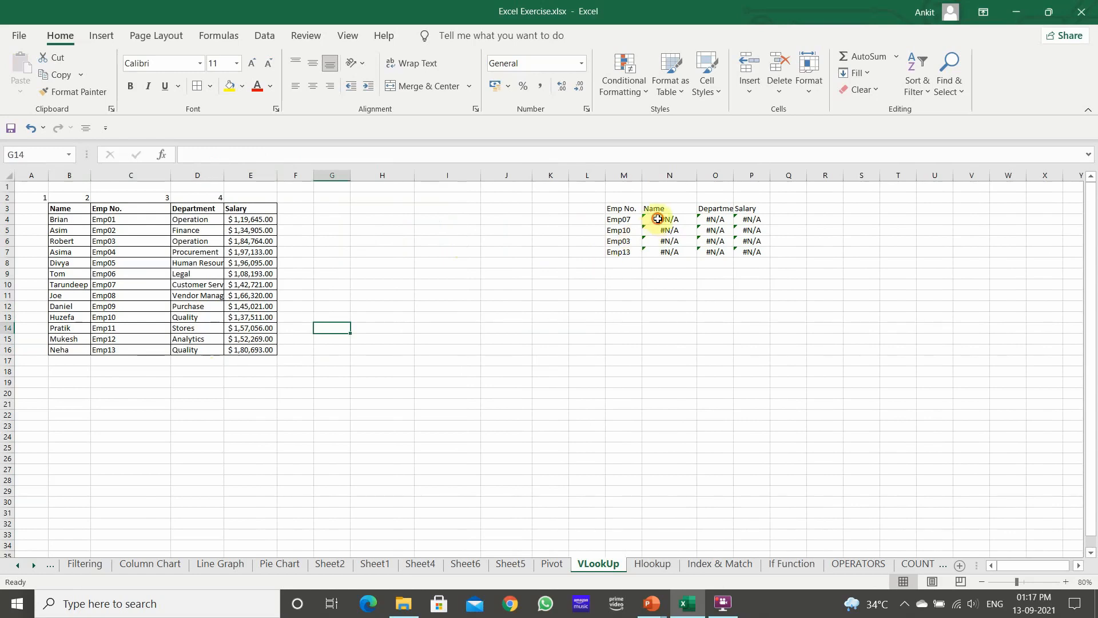
Start replacing the N4 formula with a VLOOKUP that uses M4 as the lookup value
click(658, 220)
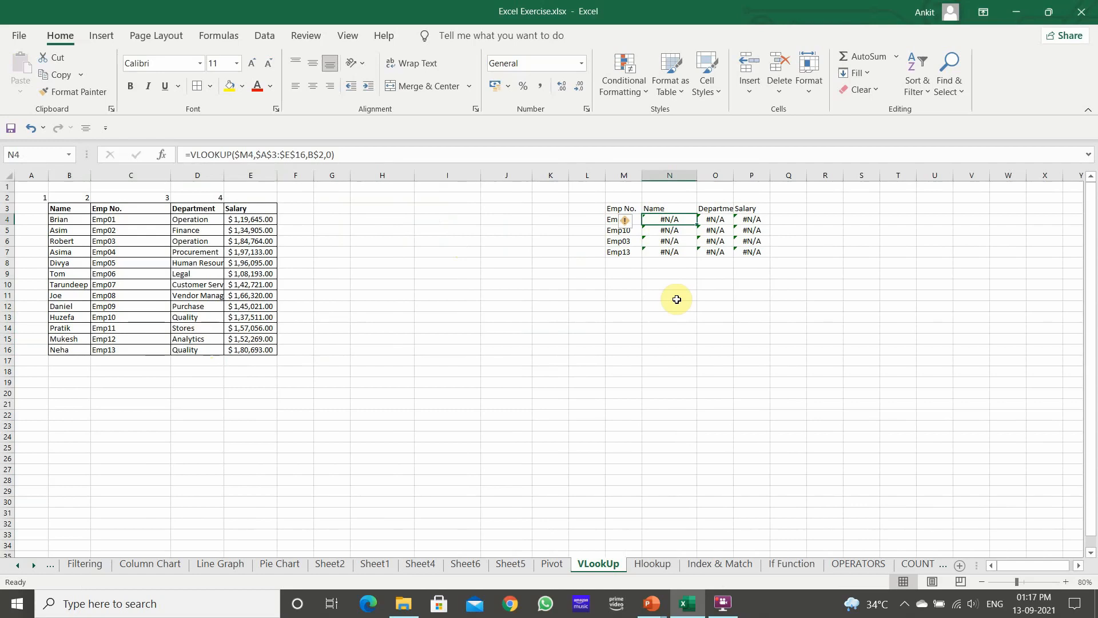
text(=VLOOKUP()
click(616, 219)
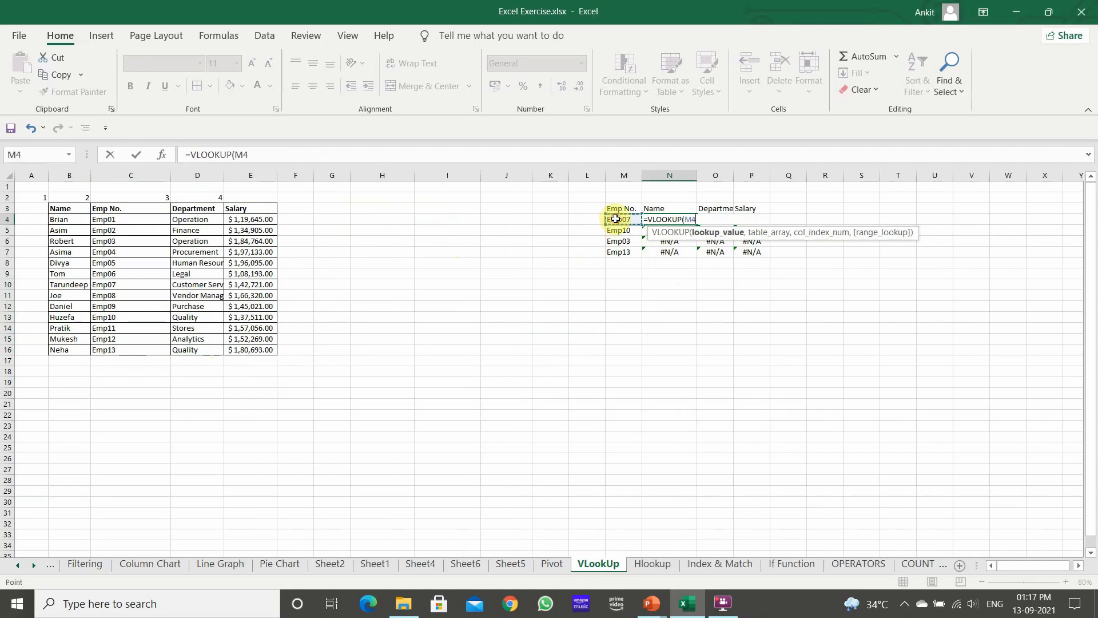
text(,)
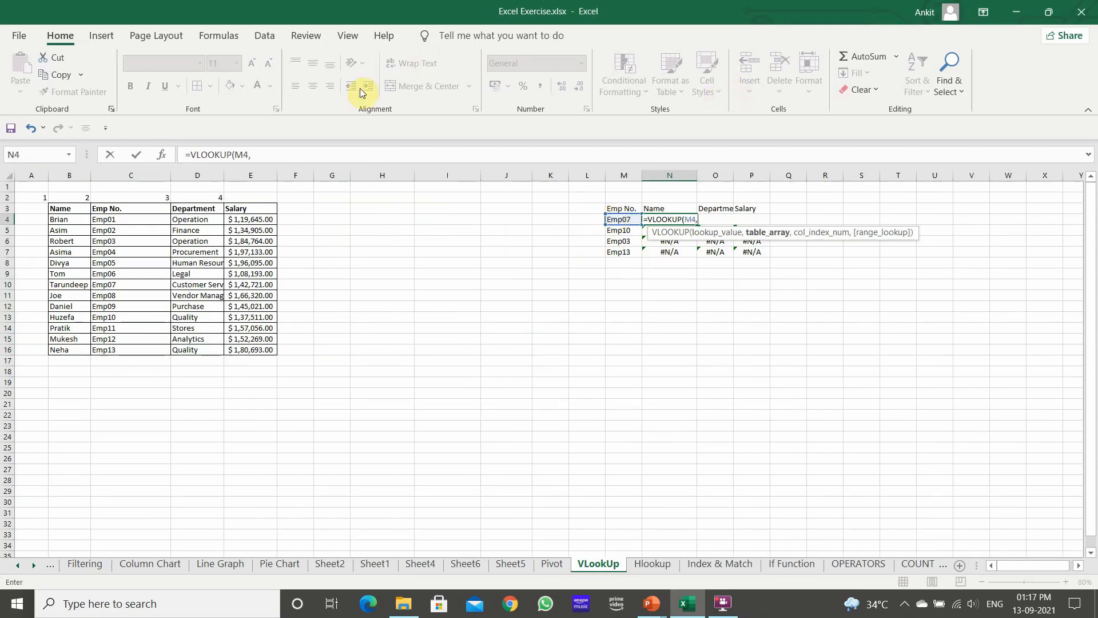
drag(143, 222, 195, 355)
text(,)
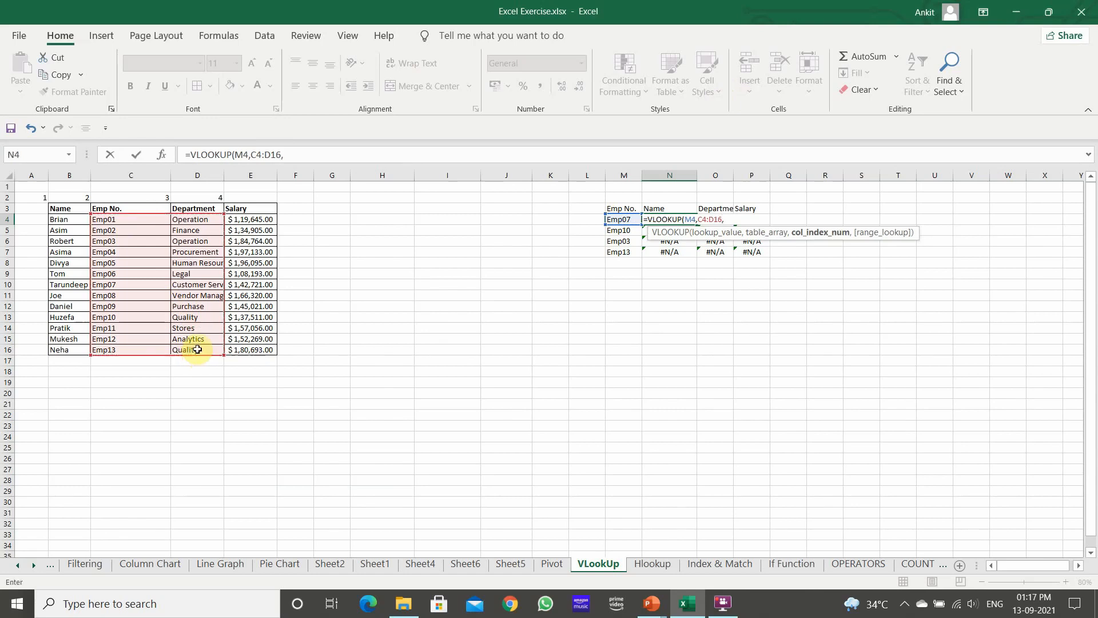
key(BackSpace)
key(BackSpace)
key(BackSpace)
key(BackSpace)
key(BackSpace)
key(BackSpace)
key(BackSpace)
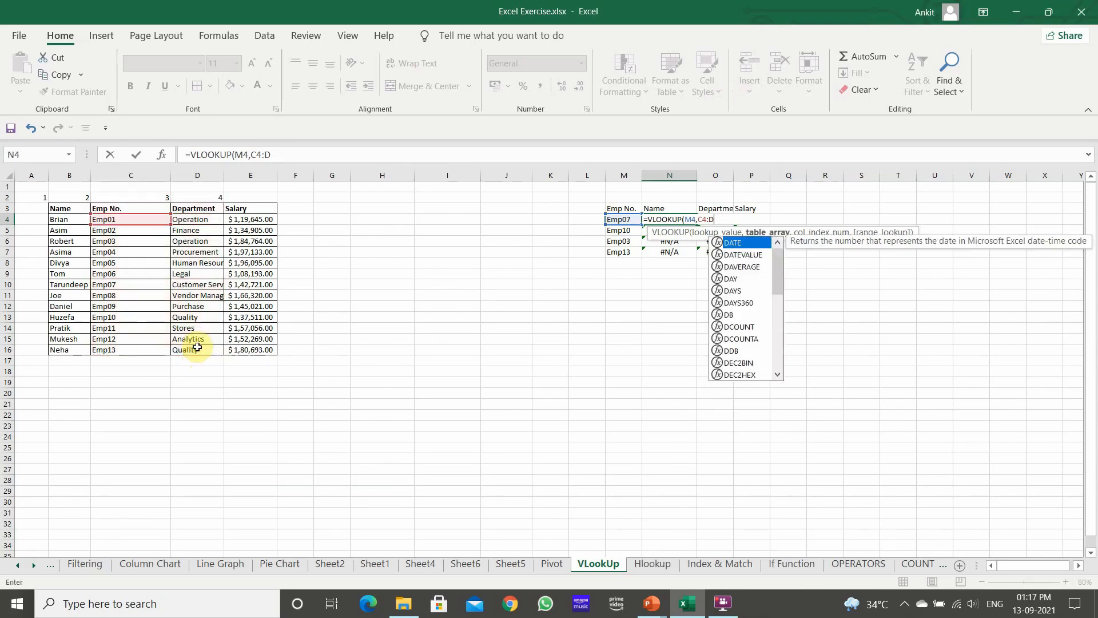
Complete the N4 VLOOKUP with table array B3:E16, column index 1 and exact match 0, and enter it
drag(66, 208, 246, 348)
text(,)
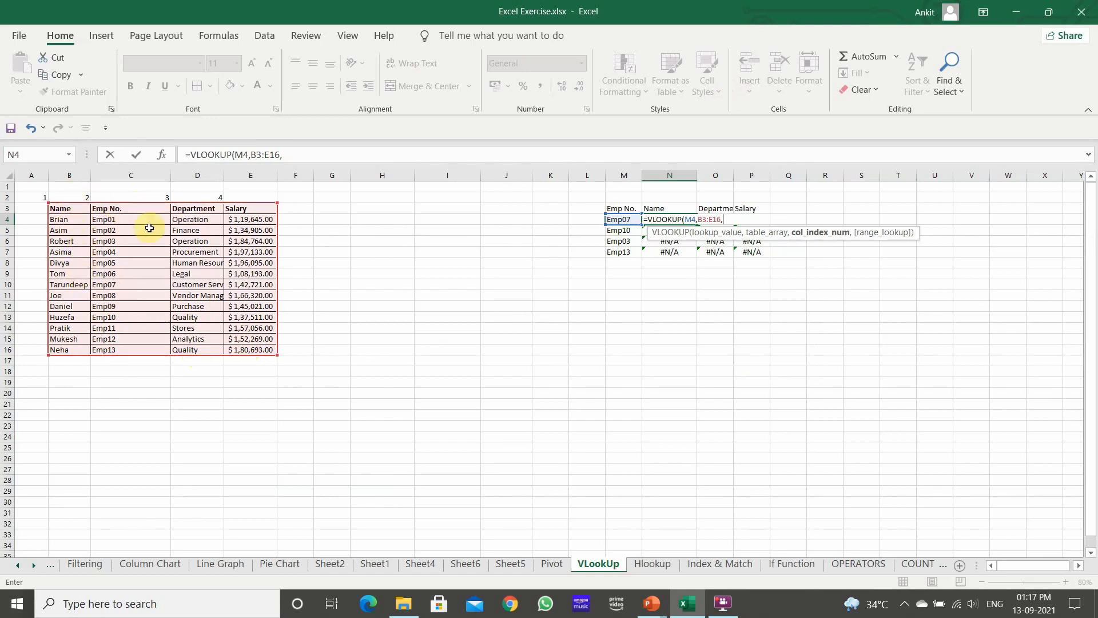
text(,))
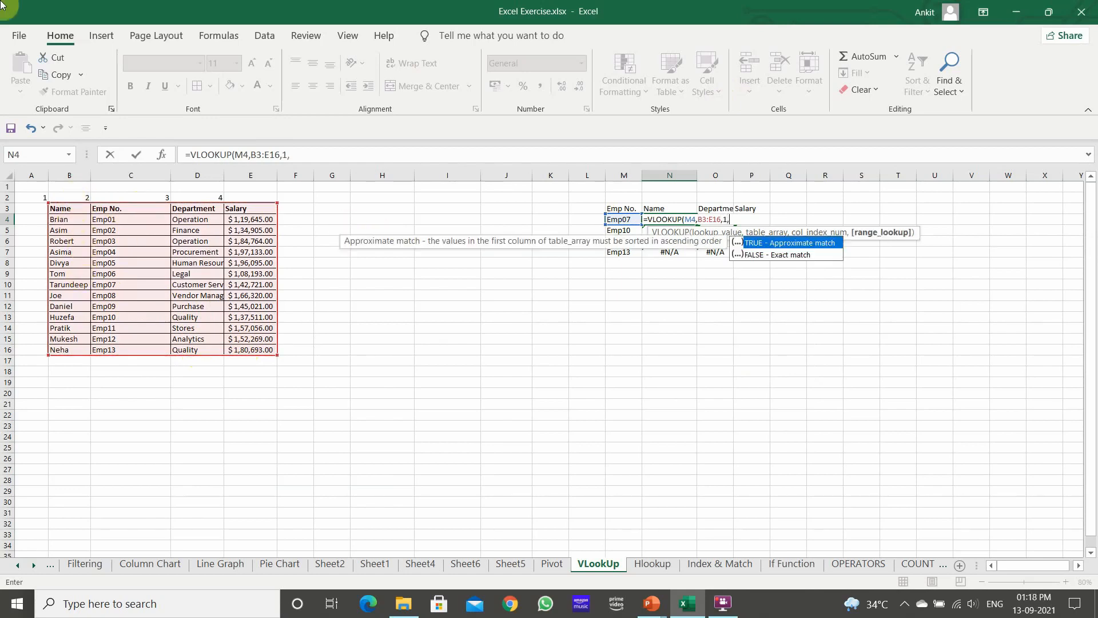
key(BackSpace)
key(Return)
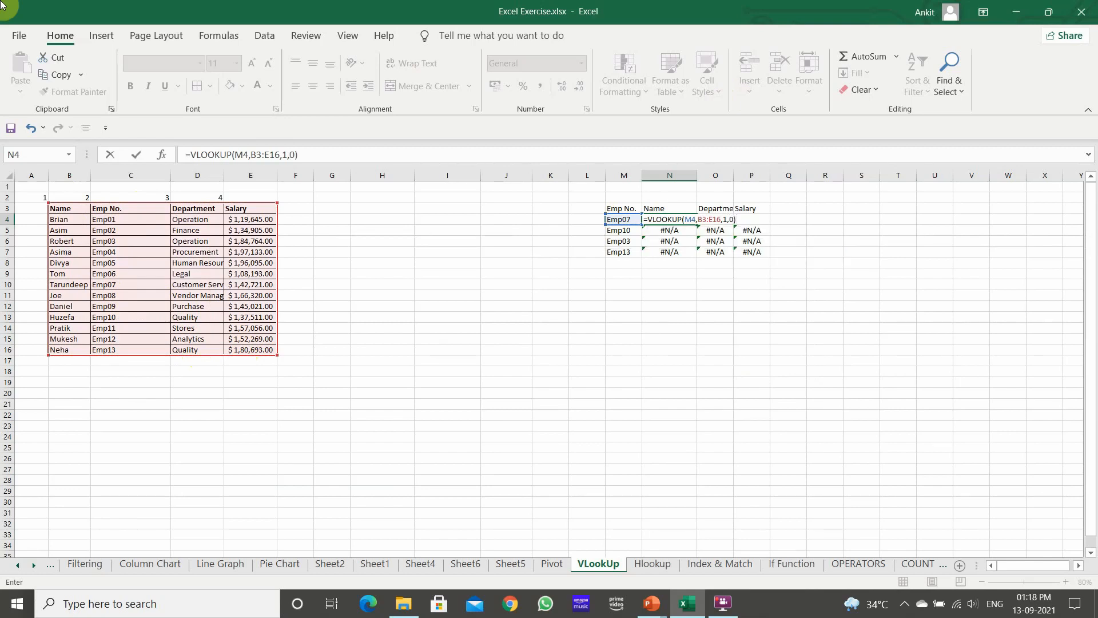
key(Return)
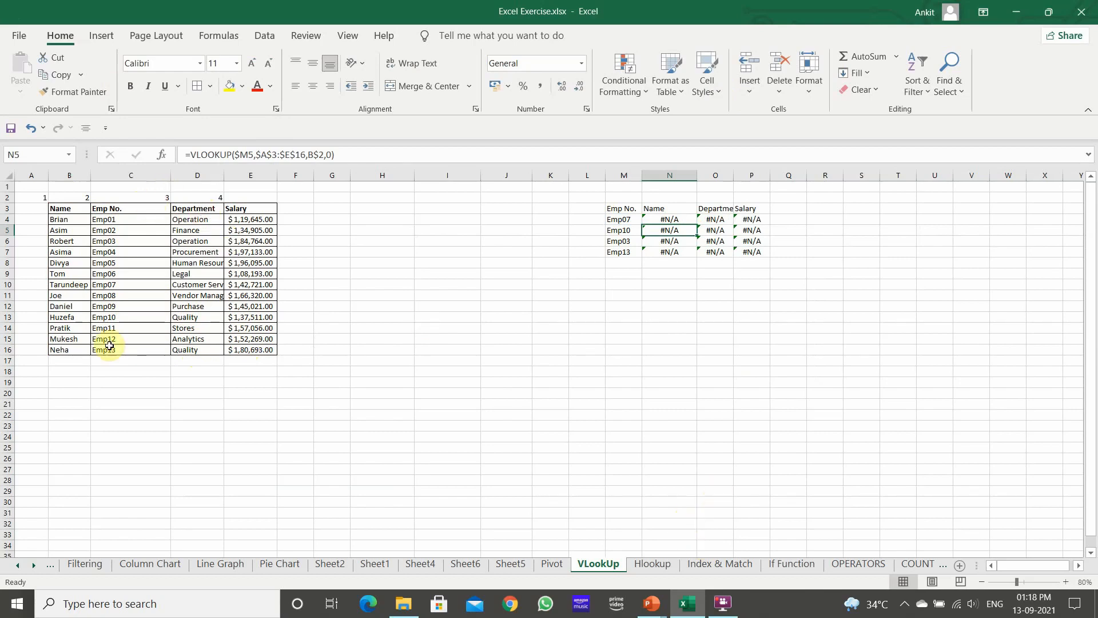
Clear the other lookup formulas in O4:P4 and N5:P7, keeping only the one in N4
key(ctrl+z)
click(702, 293)
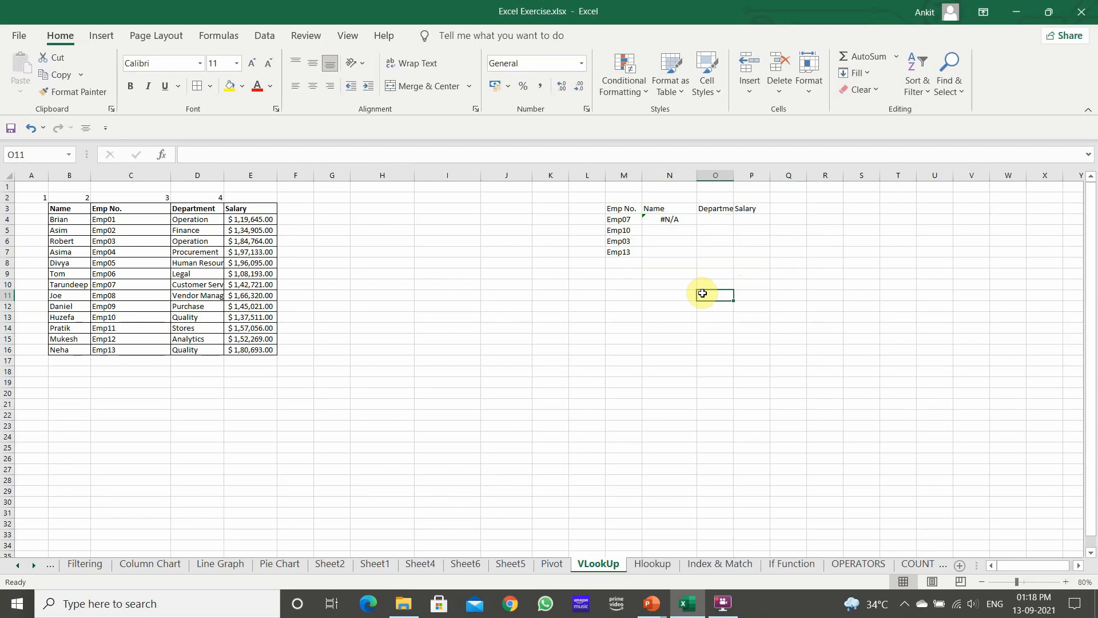
click(623, 305)
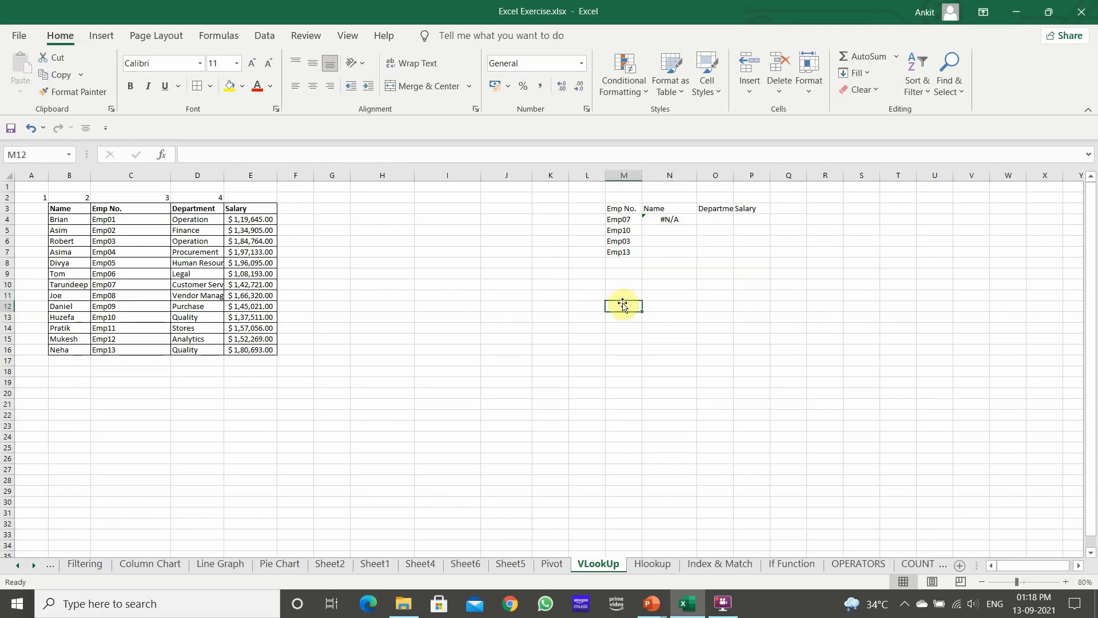
Switch to the PowerPoint presentation, review the Hlookup slide in Chapter 11, and return to the Excel workbook
key(alt+Tab)
key(Tab)
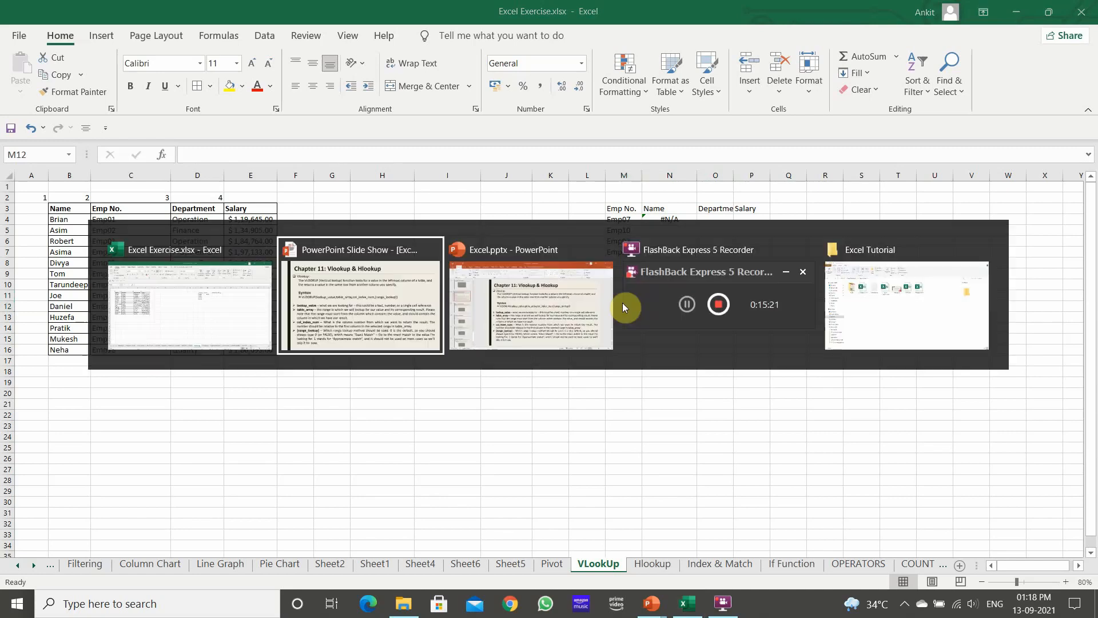
scroll(623, 303, down, 1)
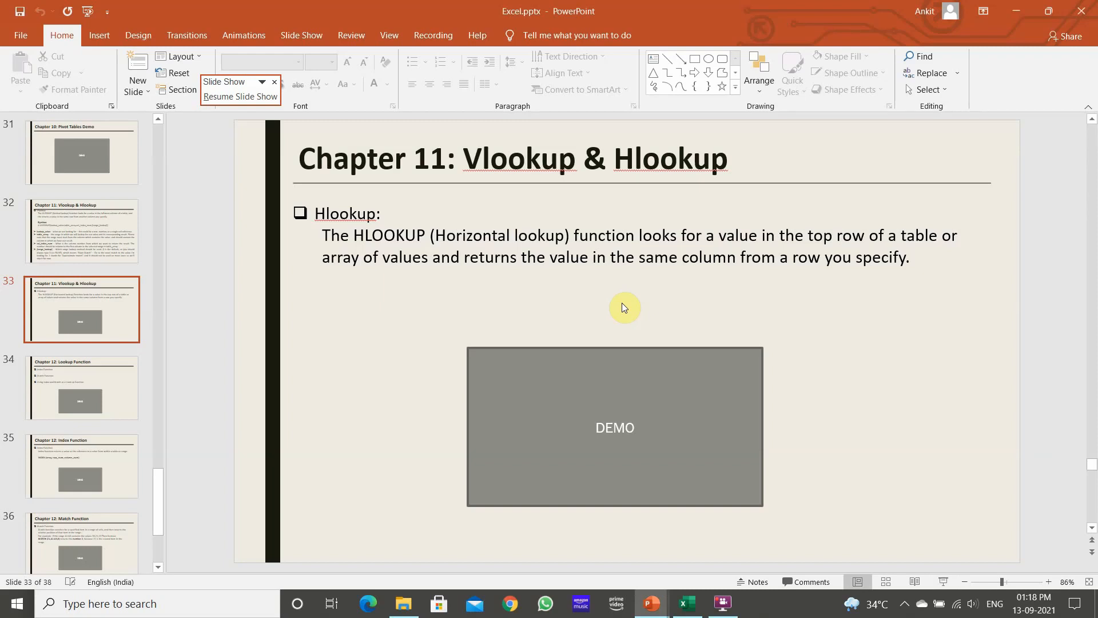
key(alt+Tab)
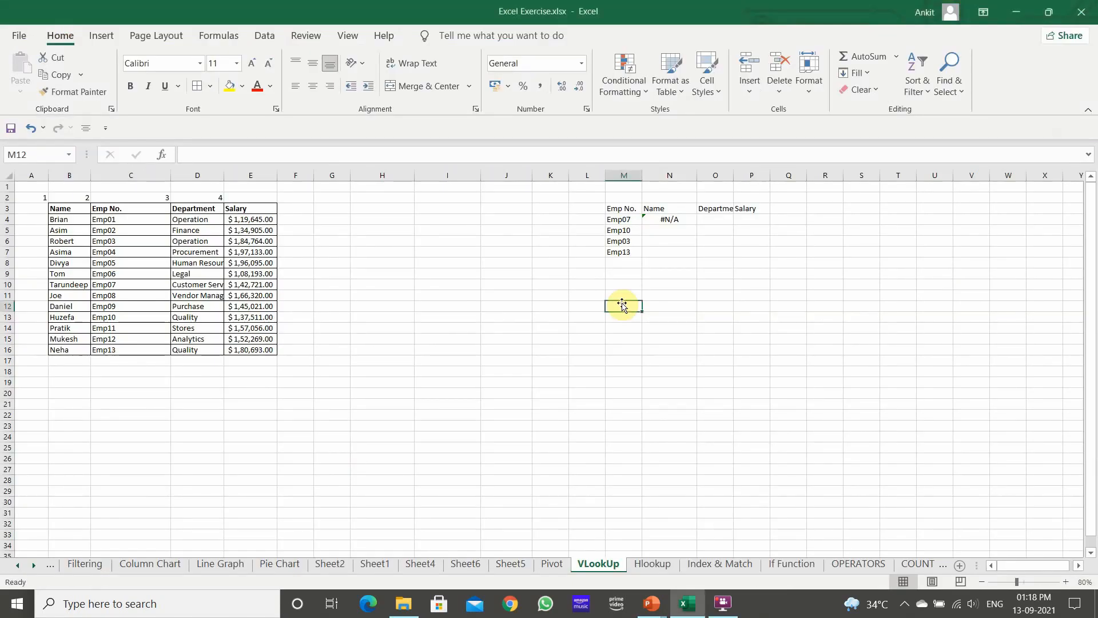
Open the Hlookup sheet and autofit the widths of columns A to N
click(652, 563)
click(446, 447)
drag(38, 175, 787, 211)
double_click(789, 172)
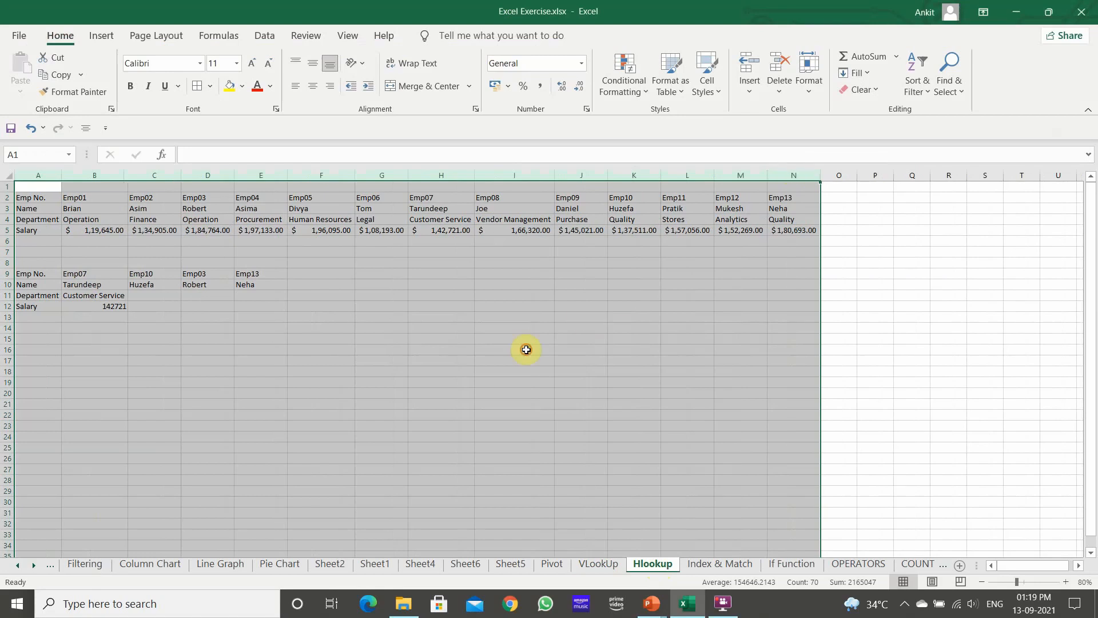
Clear the old lookup results for name, department and salary in the range B10:F14
drag(115, 285, 353, 326)
key(Delete)
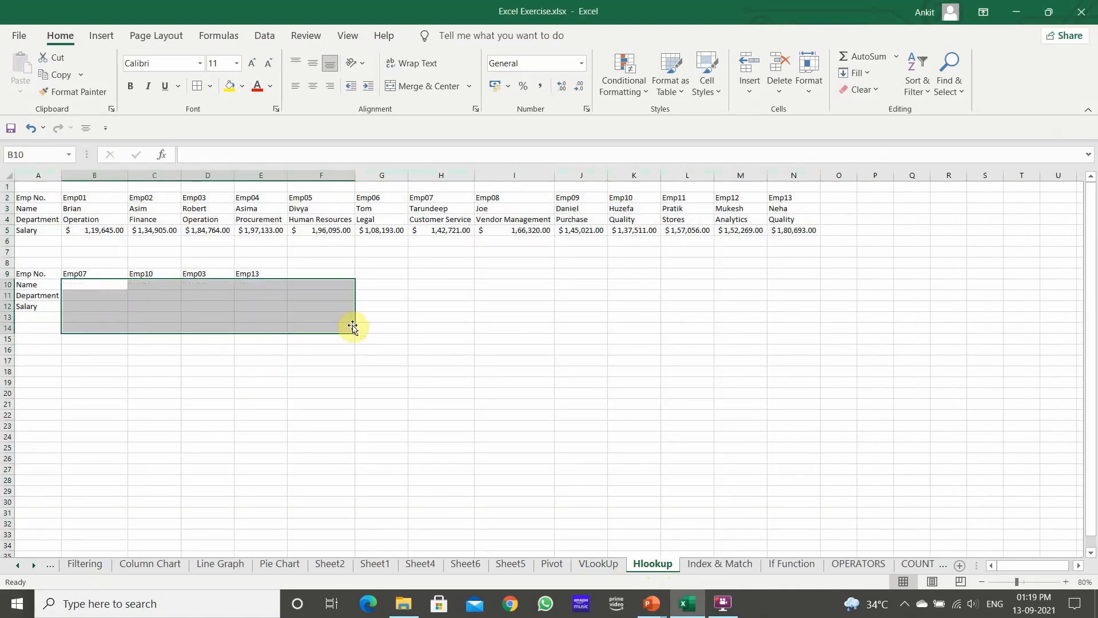
click(111, 371)
Apply all borders to the horizontal employee table in A2:N5
click(108, 286)
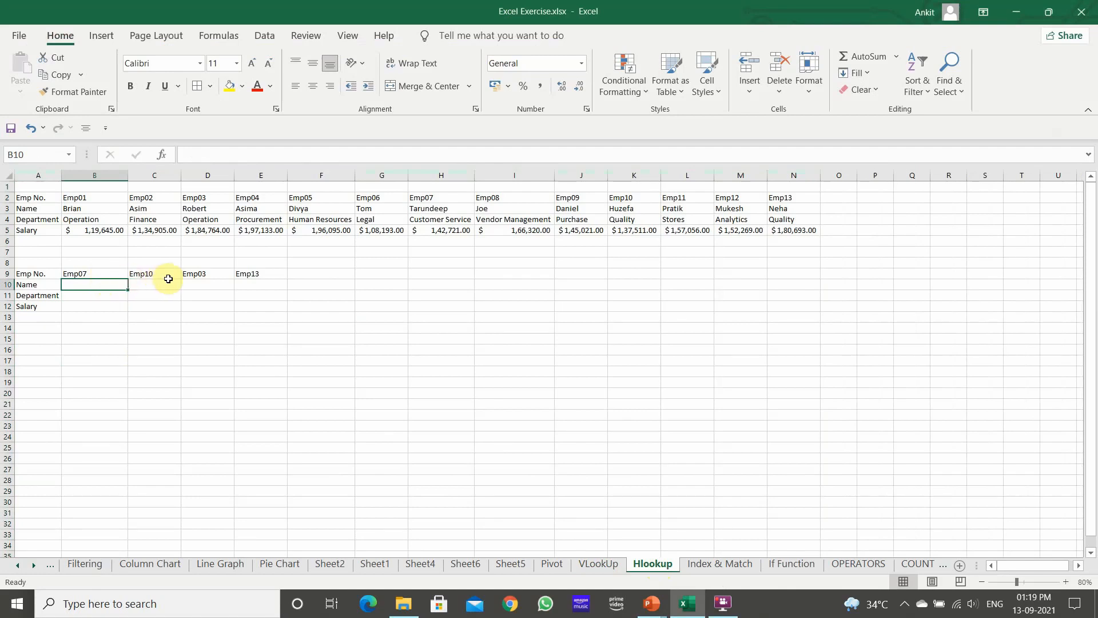
drag(54, 200, 797, 228)
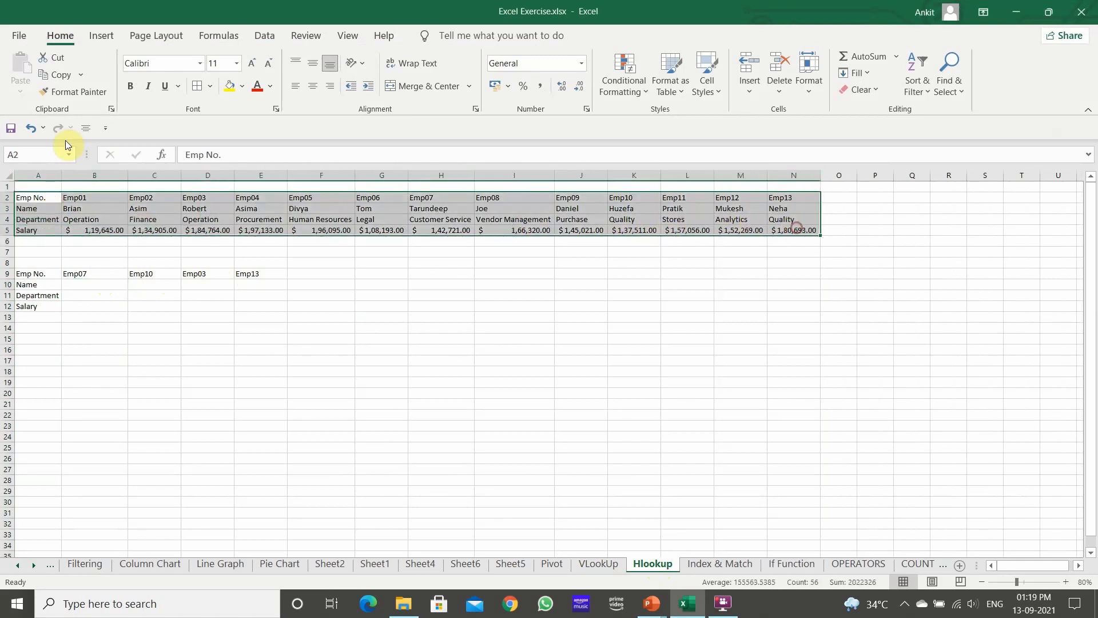
click(288, 299)
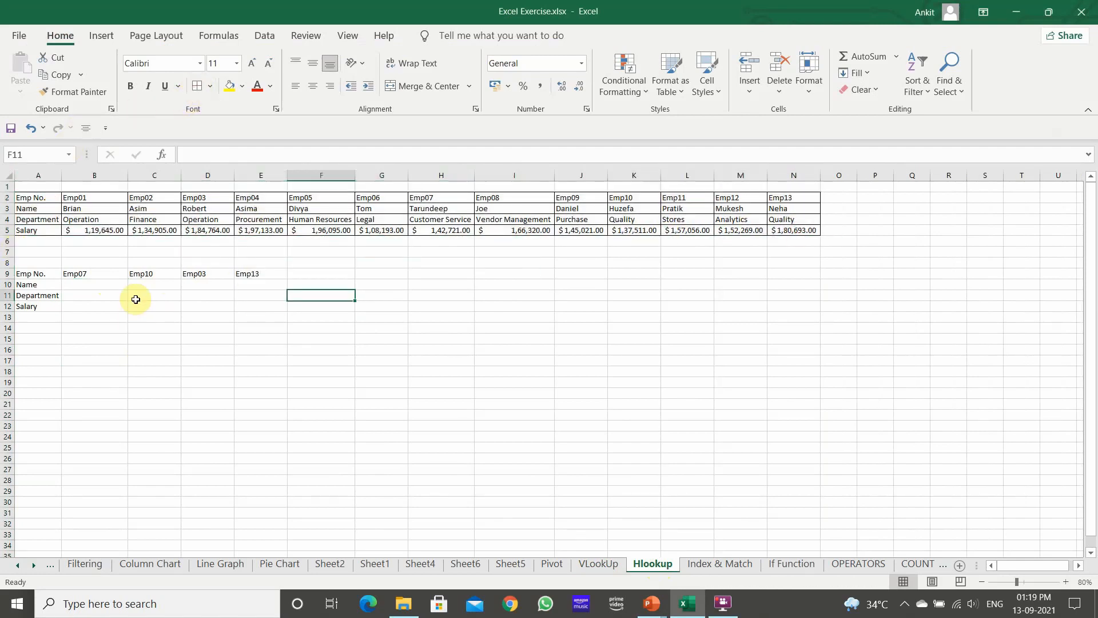
Insert an HLOOKUP function in B10, finding it by searching the function list for "lookup"
click(117, 286)
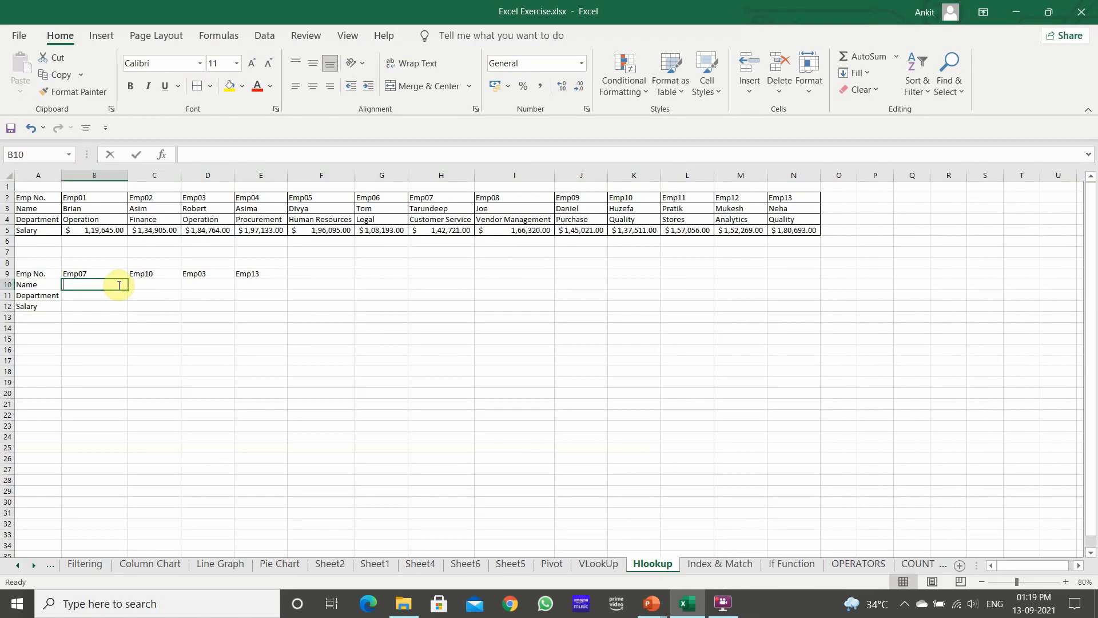
text(=)
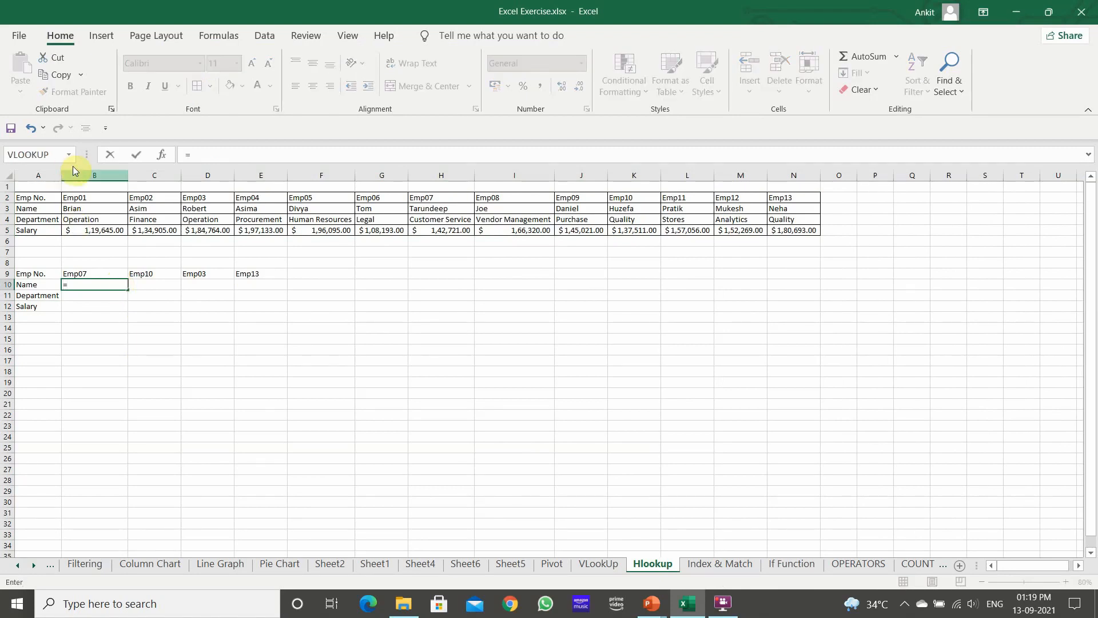
key(BackSpace)
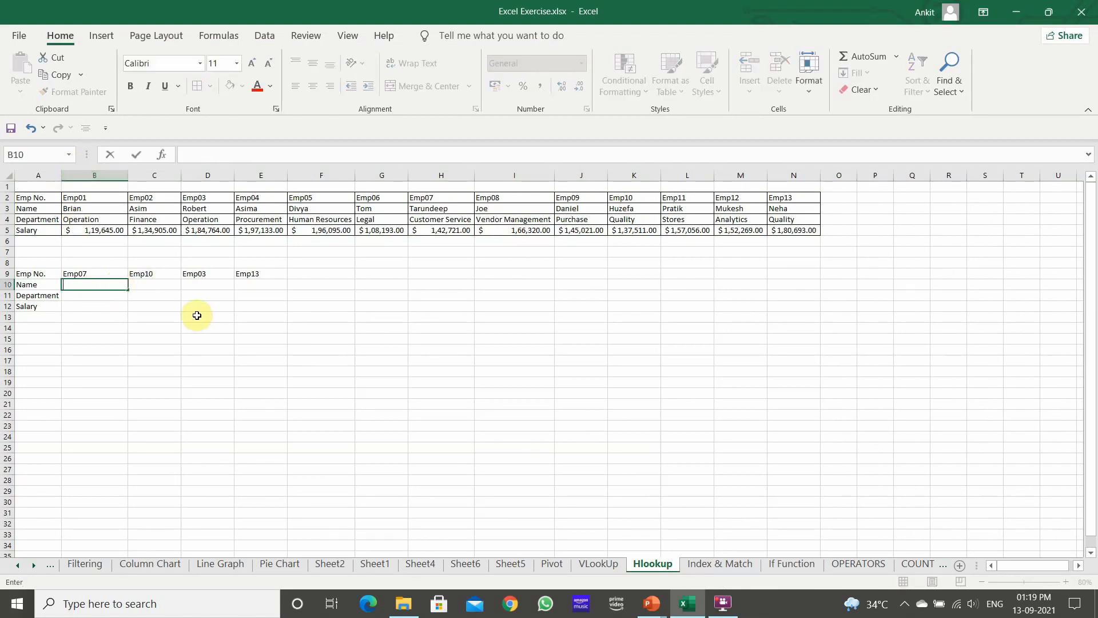
click(161, 155)
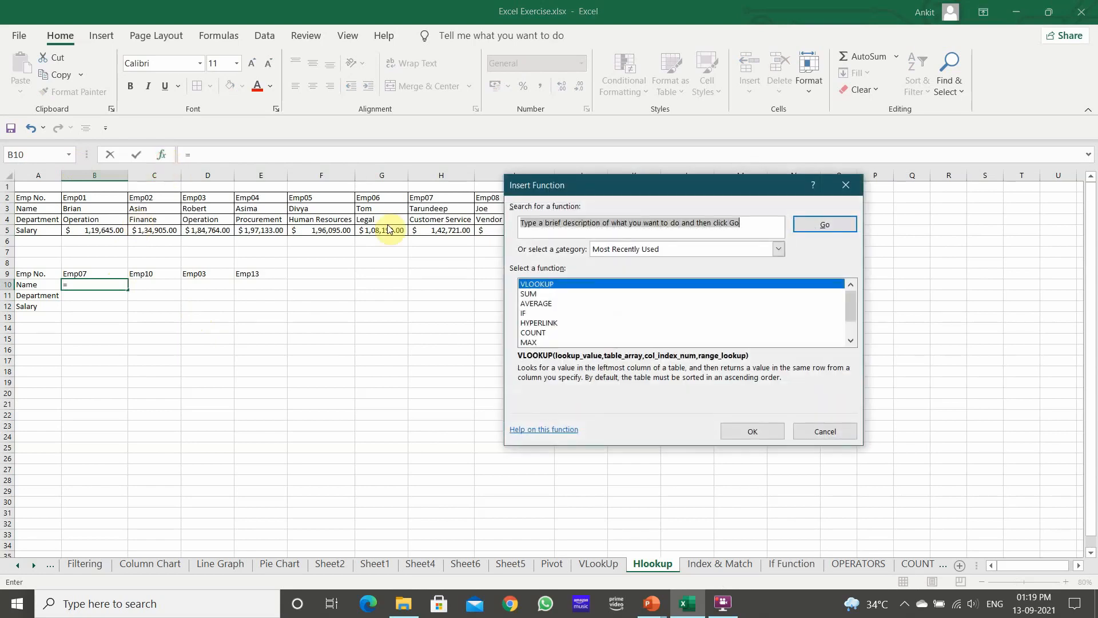
key(BackSpace)
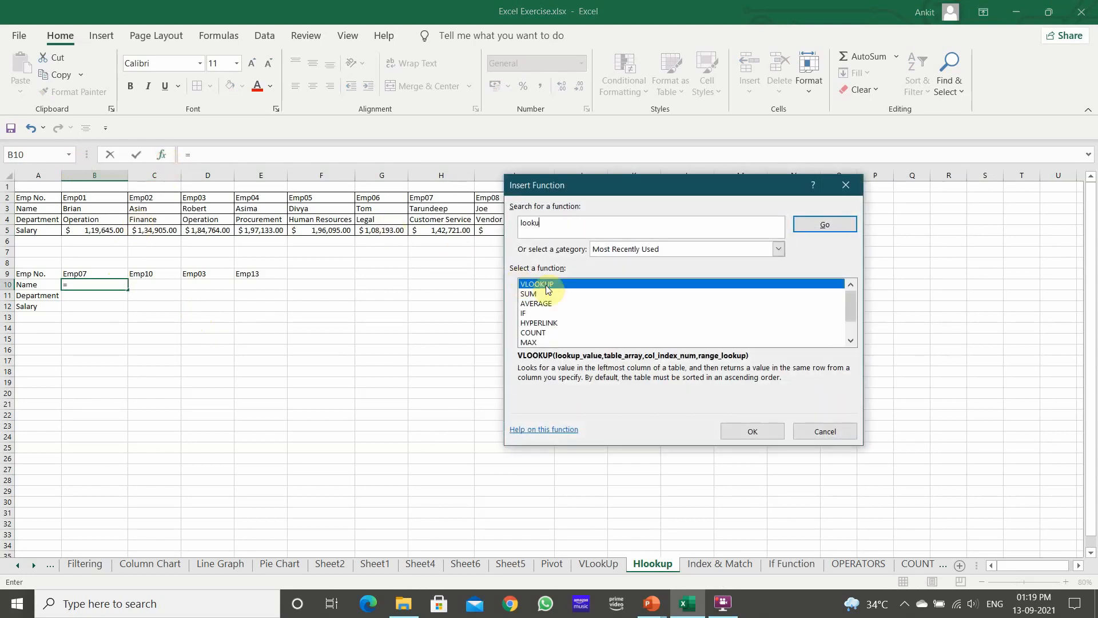
key(Return)
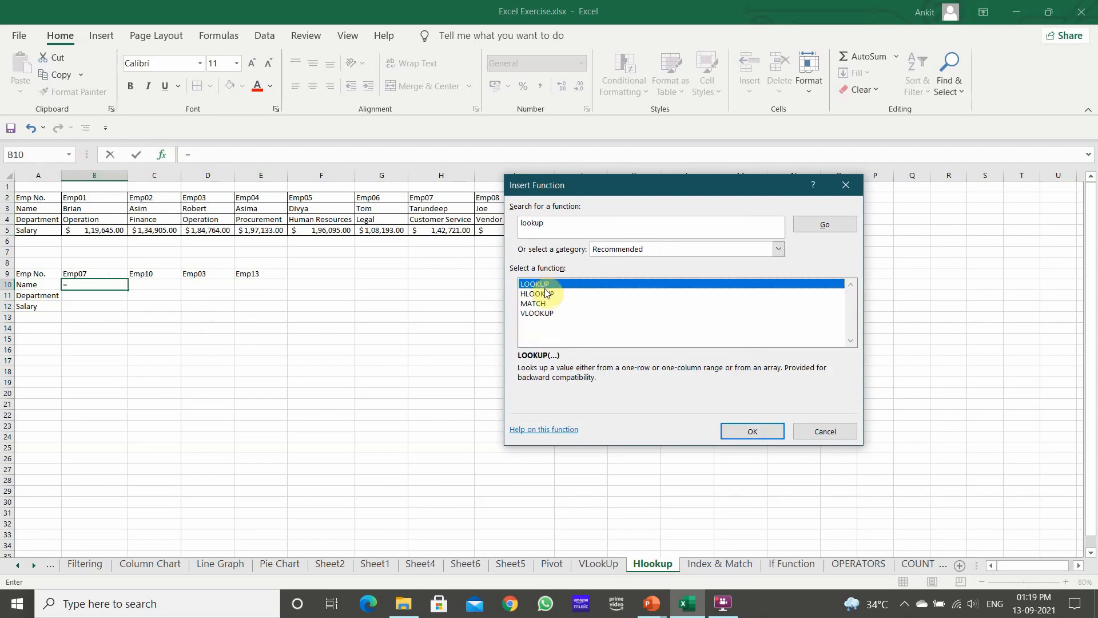
double_click(548, 292)
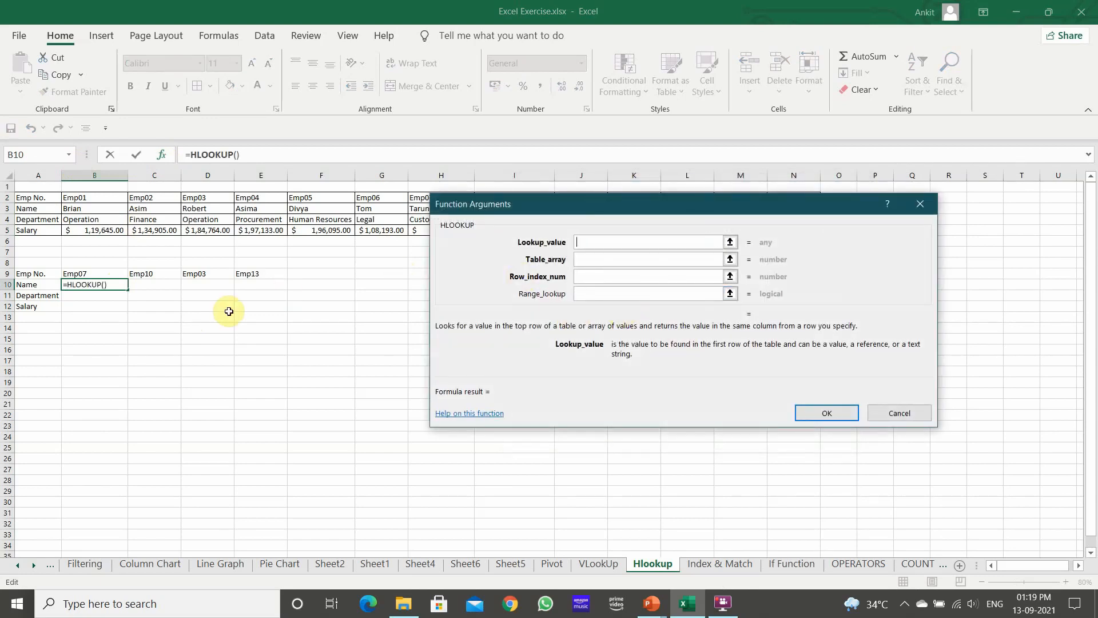
Set the HLOOKUP arguments to lookup value B9, table array A2:N5, row index 2 and range lookup 0, and enter the formula
click(91, 275)
click(583, 259)
drag(46, 197, 816, 230)
drag(697, 200, 700, 274)
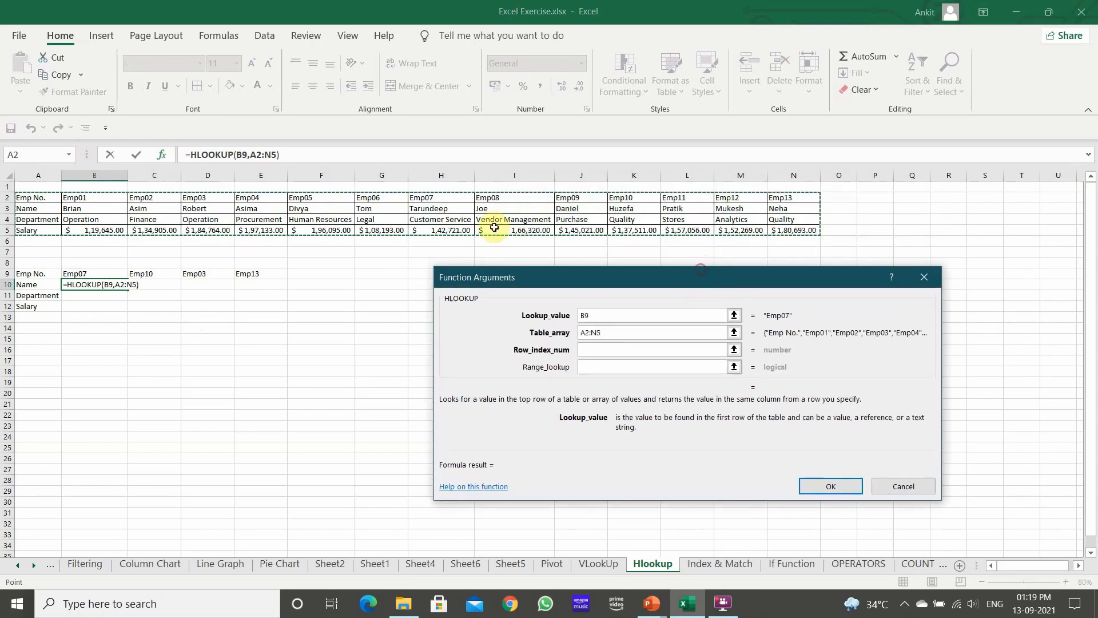
click(645, 350)
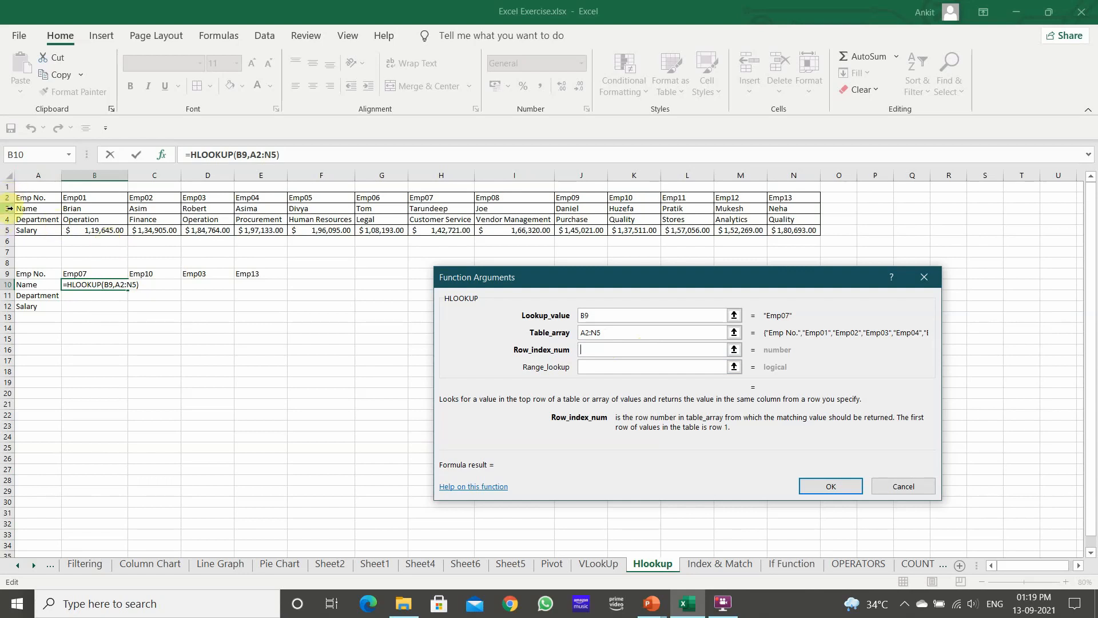
text(2)
click(580, 368)
text(0)
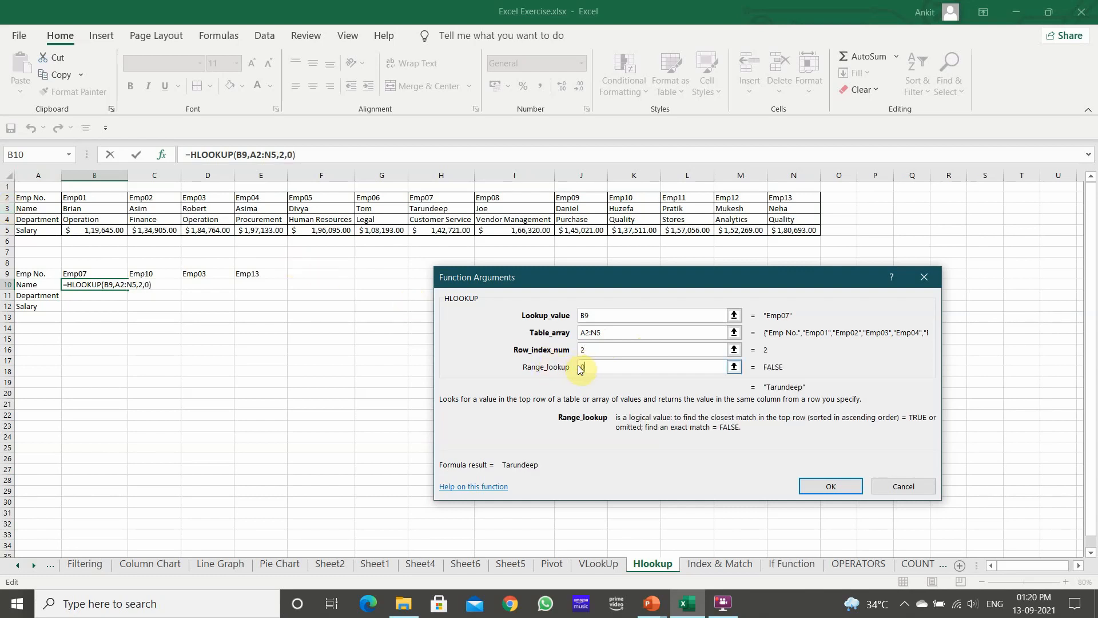
key(Return)
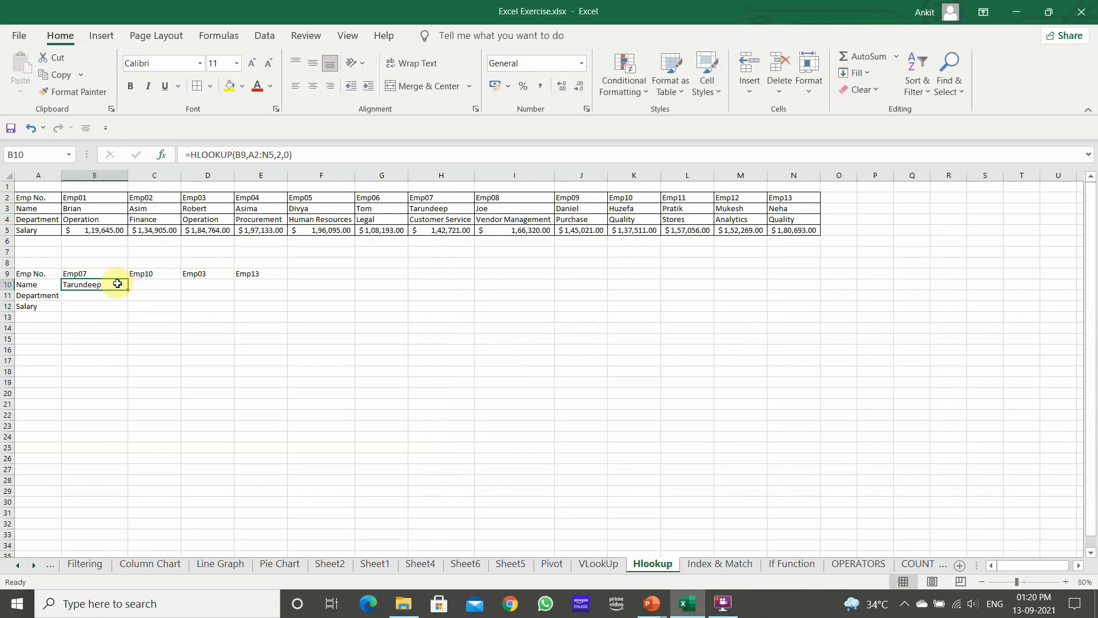
Lock the row of the lookup value in the B10 formula so it reads B$9
click(238, 154)
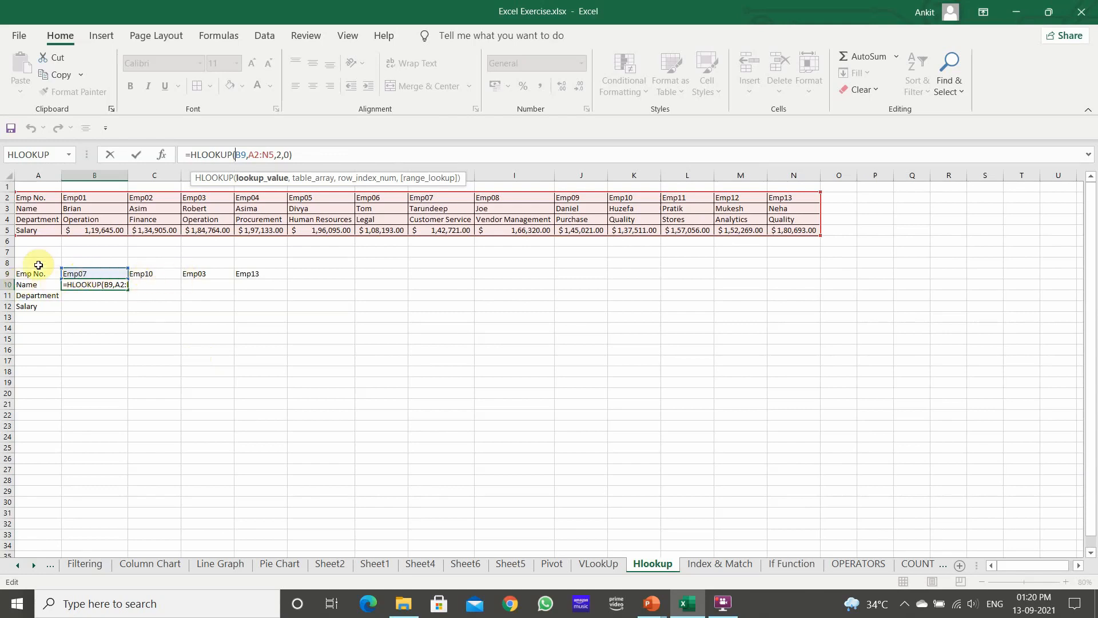
click(240, 154)
double_click(243, 155)
click(243, 155)
text($)
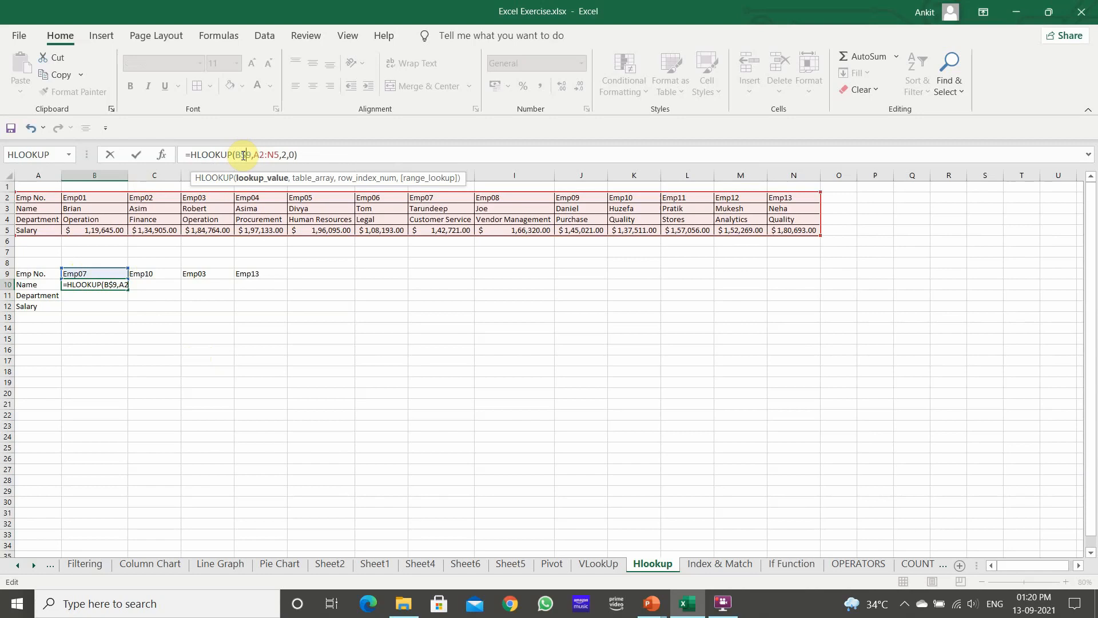
Make the table array in the B10 formula absolute as $A$2:$N$5 and enter the formula
click(258, 155)
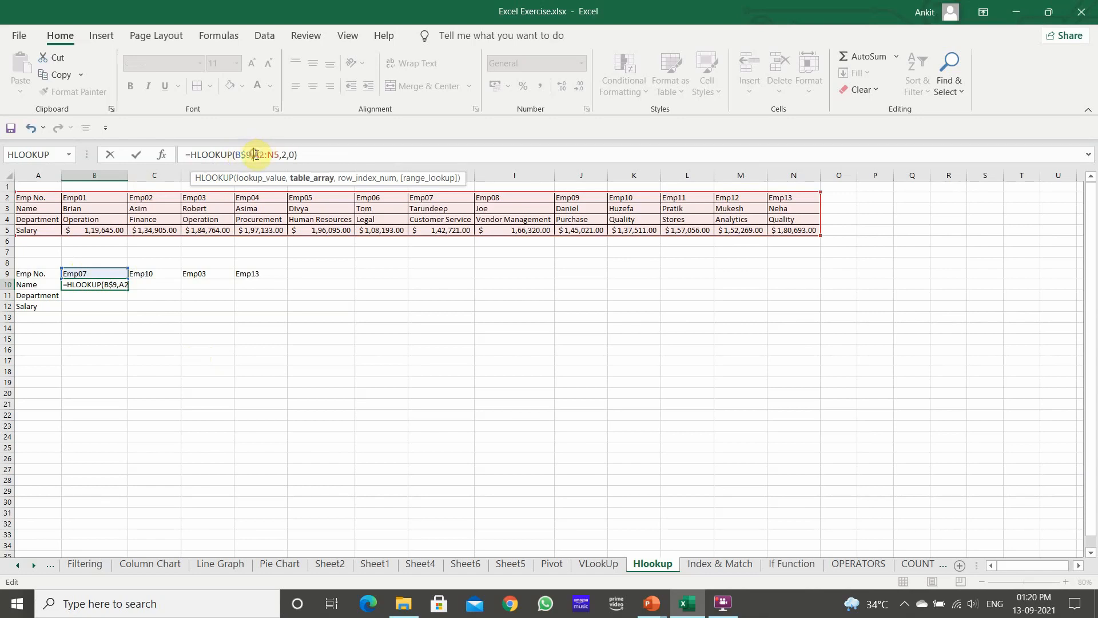
text($)
click(264, 155)
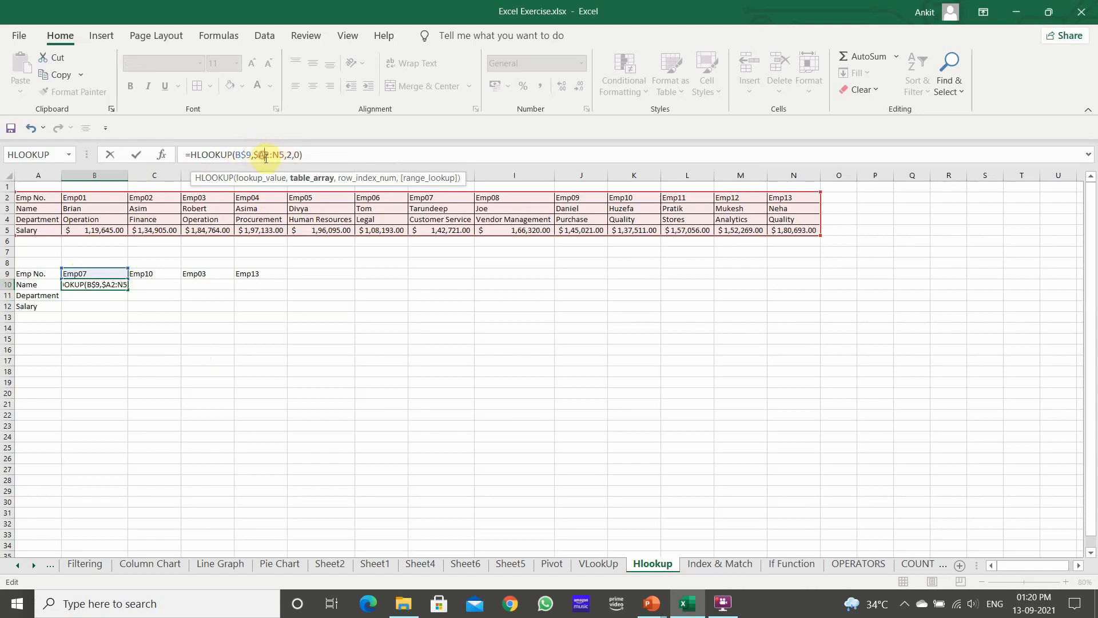
text($)
click(277, 156)
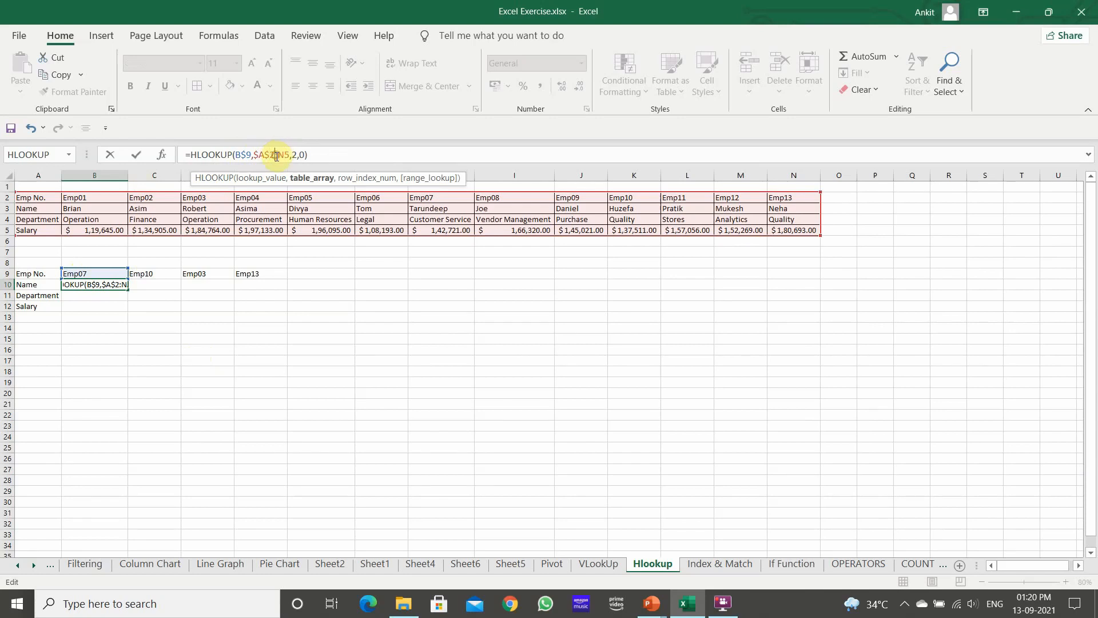
text($2$)
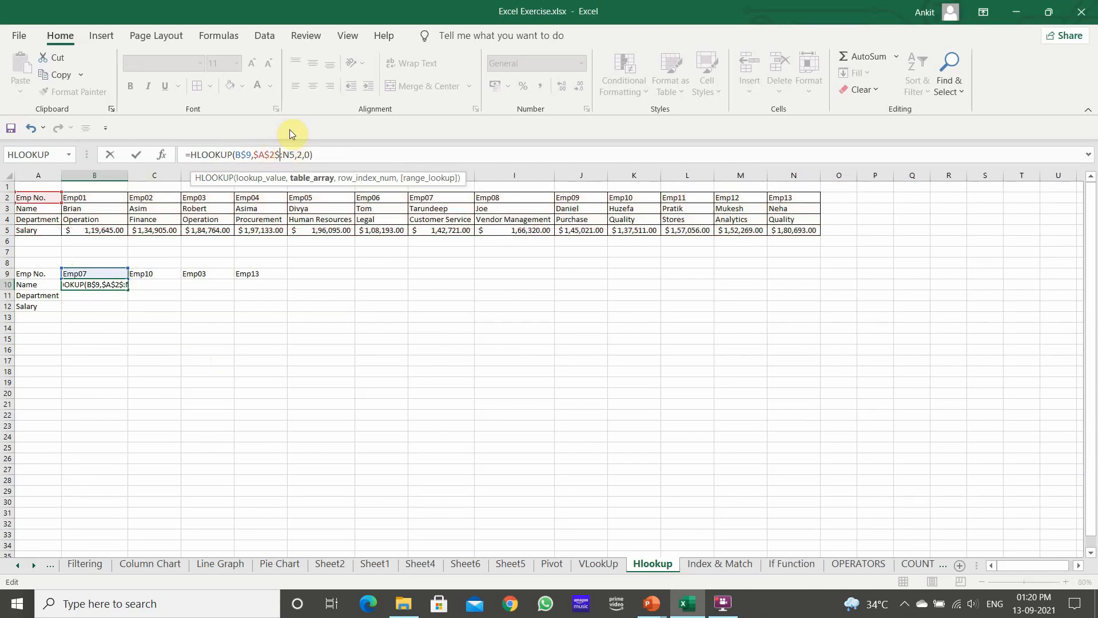
key(BackSpace)
text($)
key(Right)
text($)
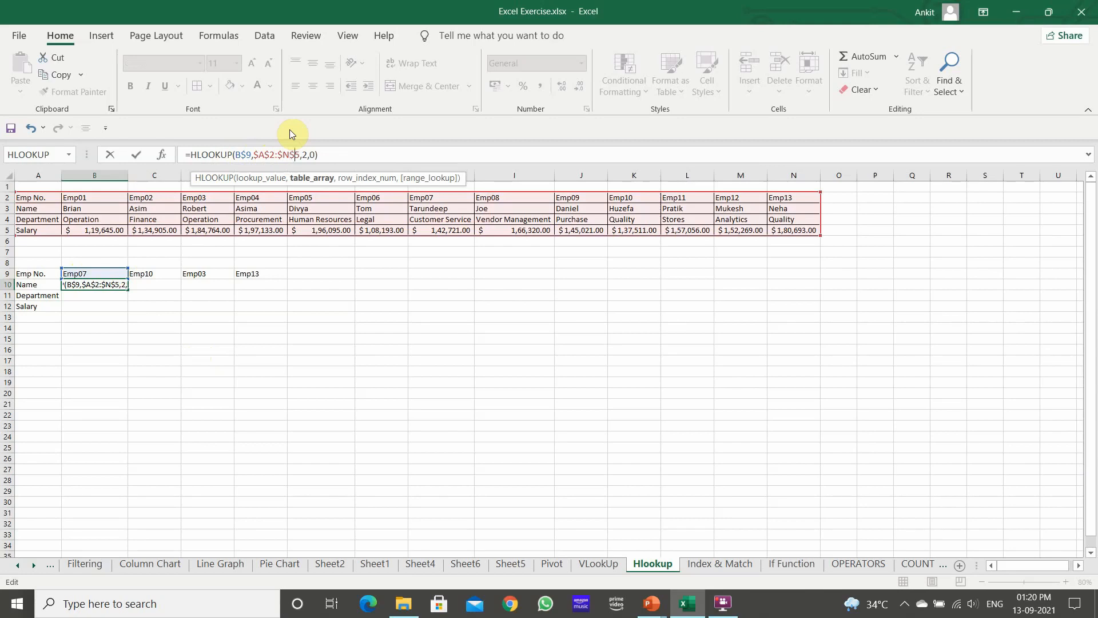
click(304, 154)
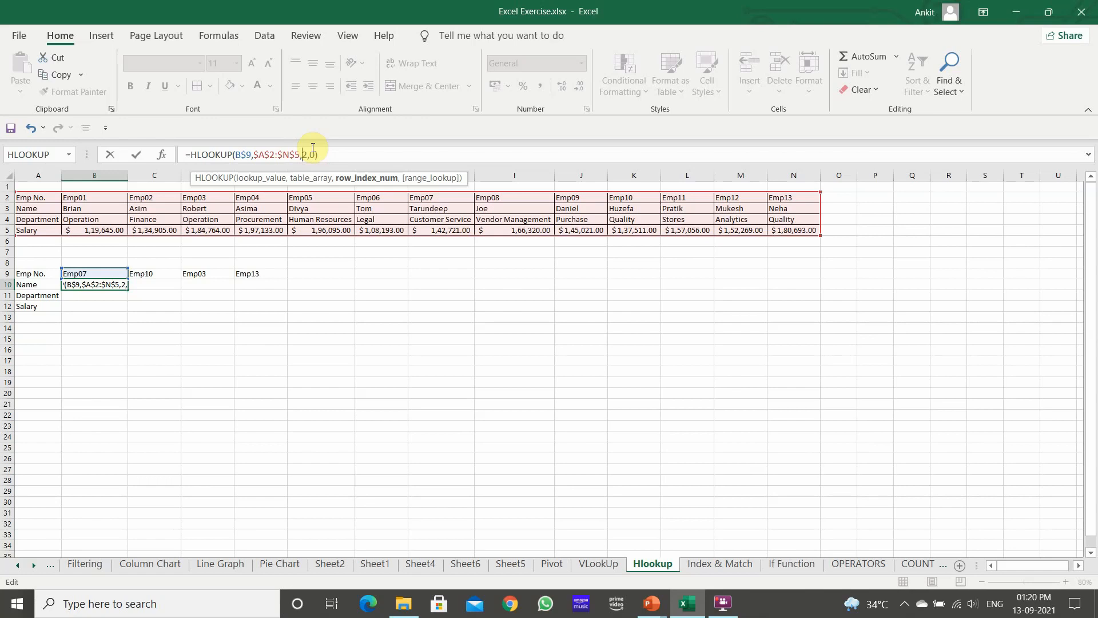
key(Return)
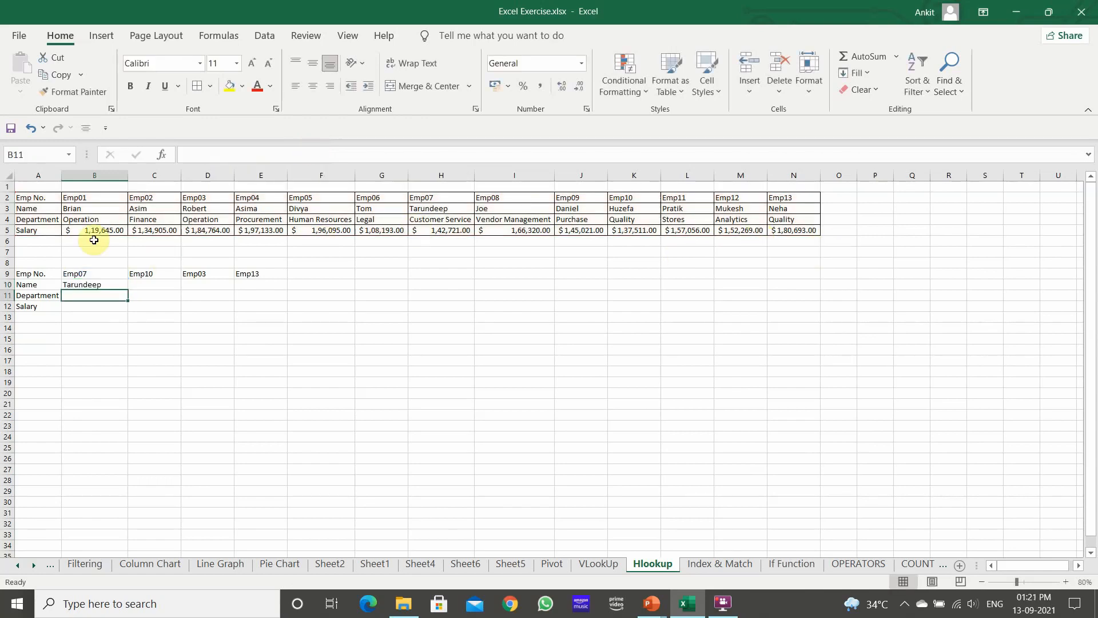
Enter helper row numbers 1, 2 and 3 in cells P2:P4 beside the employee table
click(861, 199)
text(1)
key(Return)
text(2)
key(Return)
text(3)
key(Return)
click(866, 271)
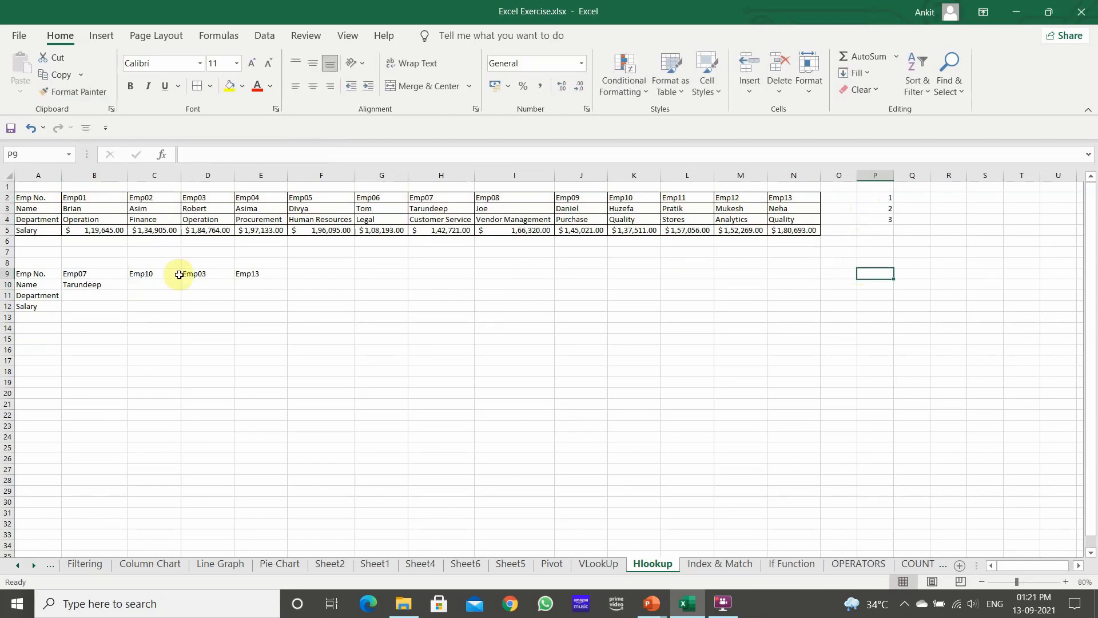
Replace the row index in the B10 HLOOKUP with the column-locked reference $P3 and enter the formula
click(96, 285)
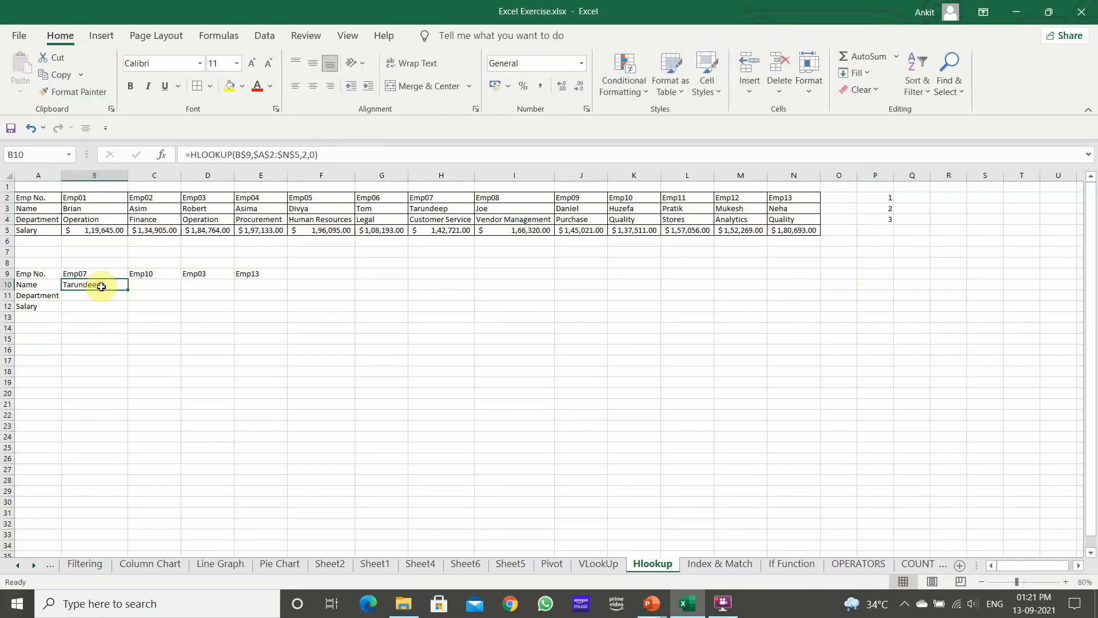
click(307, 155)
key(BackSpace)
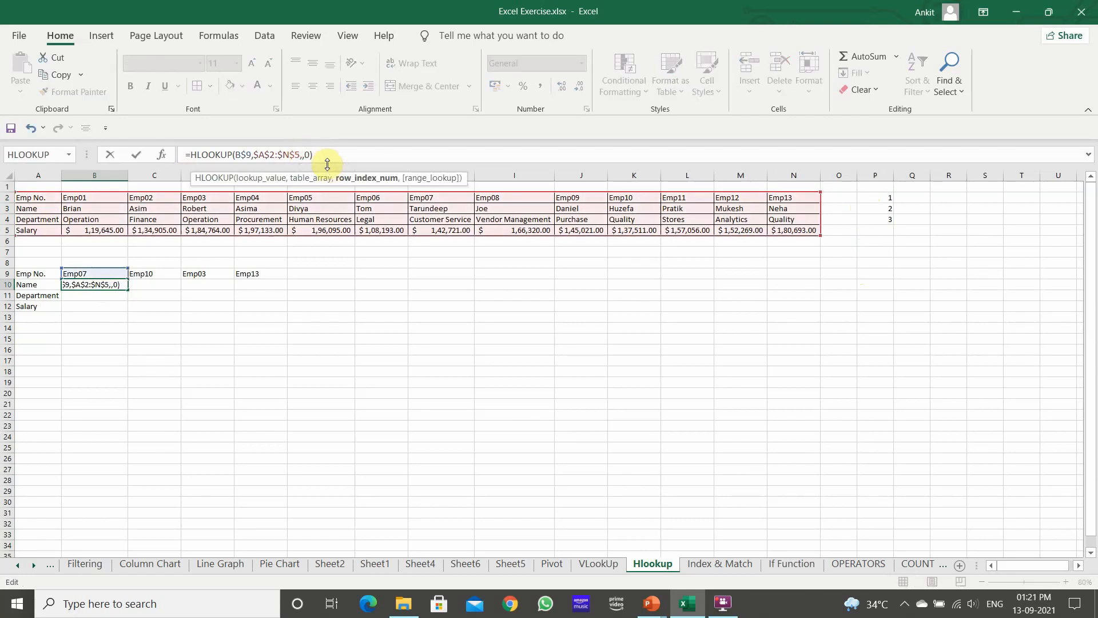
click(881, 208)
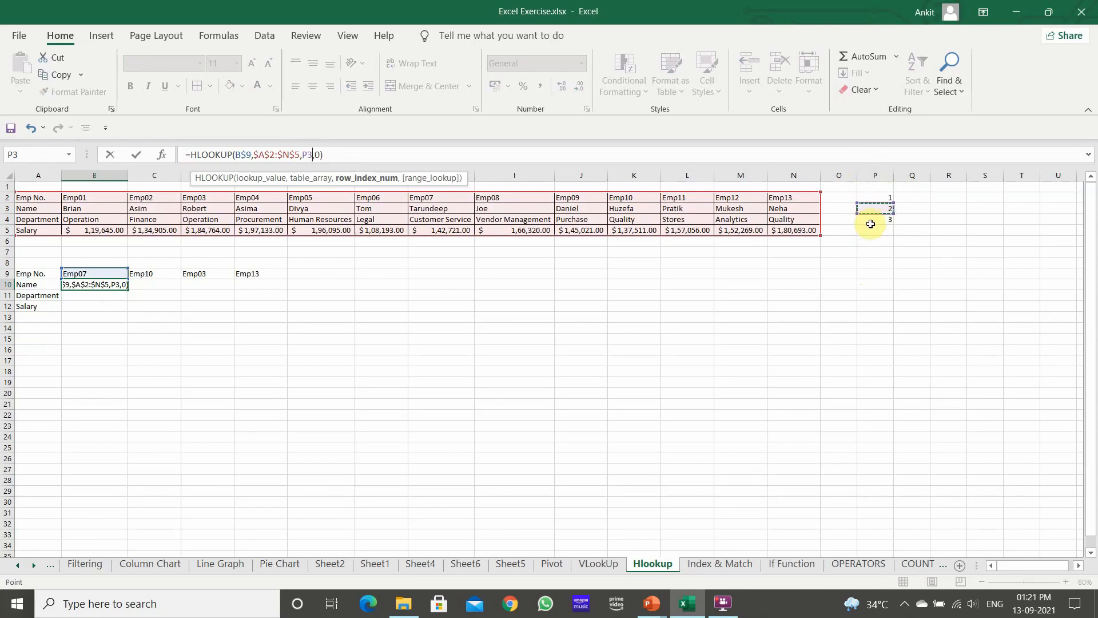
click(308, 154)
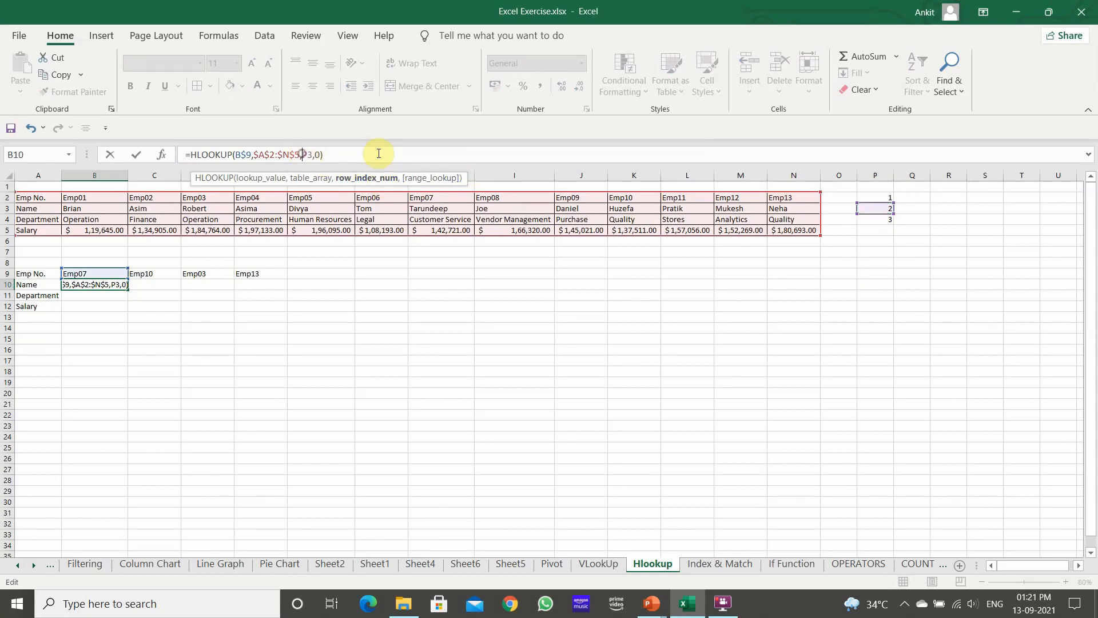
text($)
key(Return)
Fill the B10 HLOOKUP formula across the Name row to E10
click(89, 283)
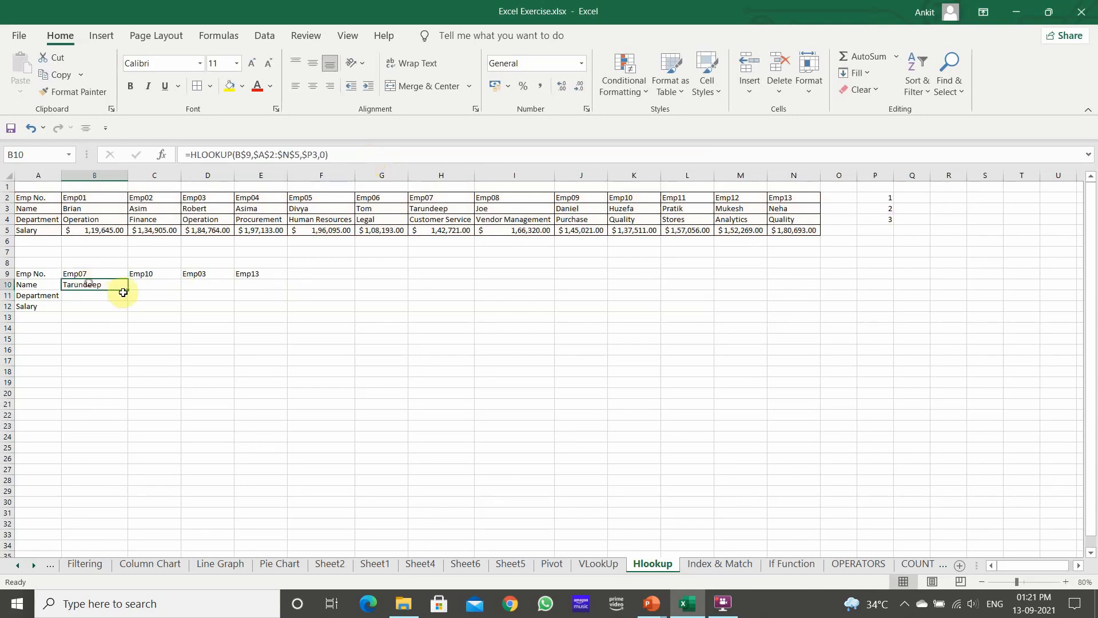
drag(119, 291, 281, 290)
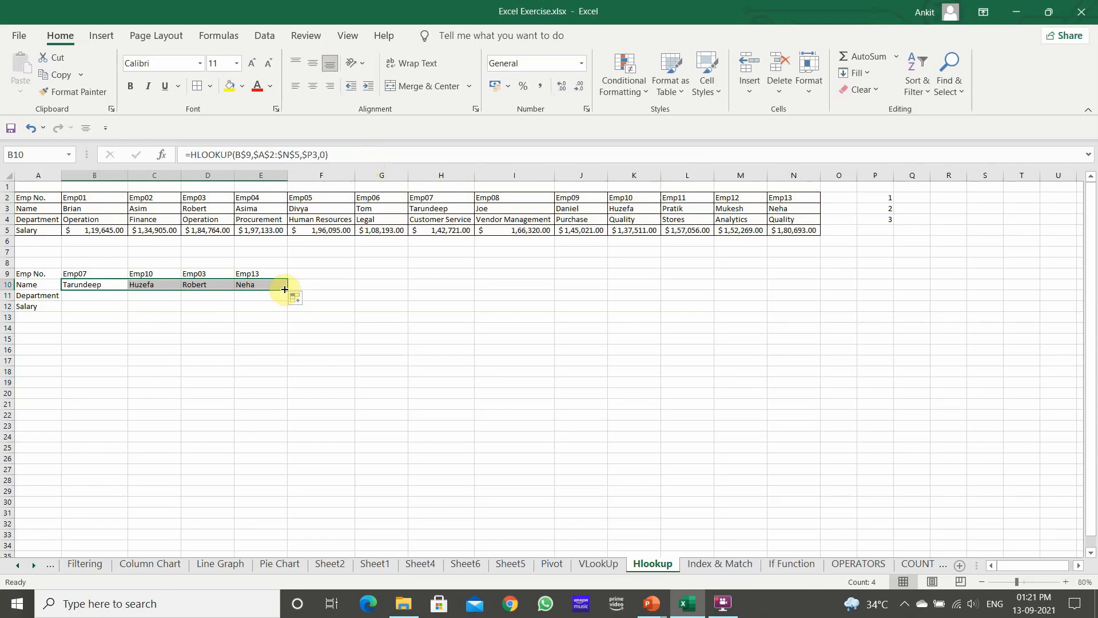
Fill the Name row's HLOOKUP formulas down through the Department and Salary rows, and enter helper row number 4 in P5
double_click(284, 290)
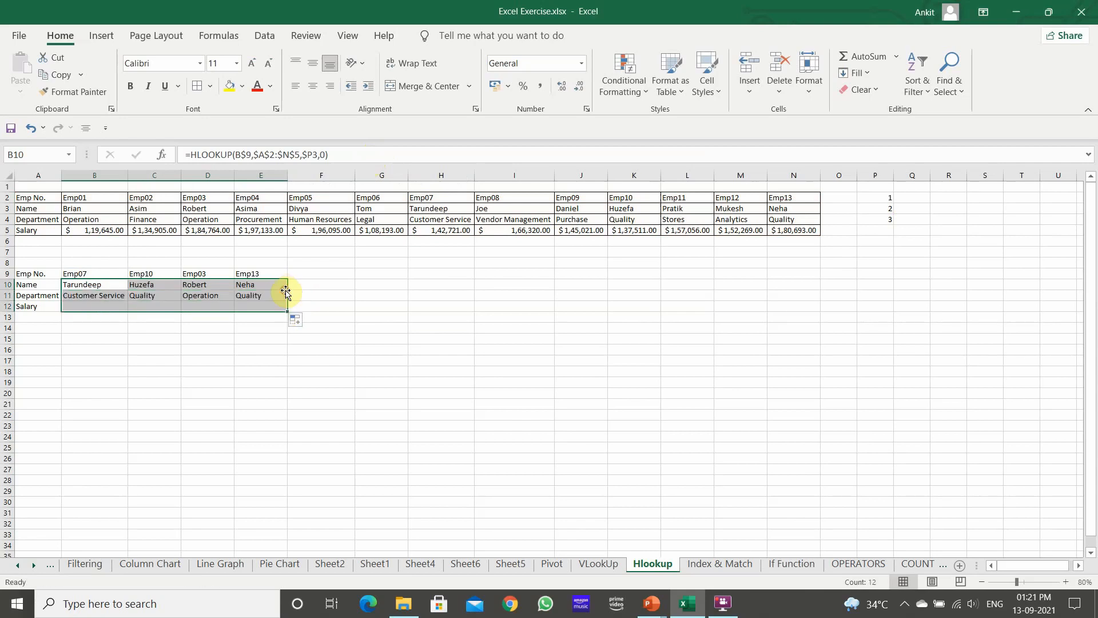
click(91, 295)
click(872, 212)
click(874, 218)
drag(893, 226, 893, 233)
click(876, 232)
text(4)
key(Return)
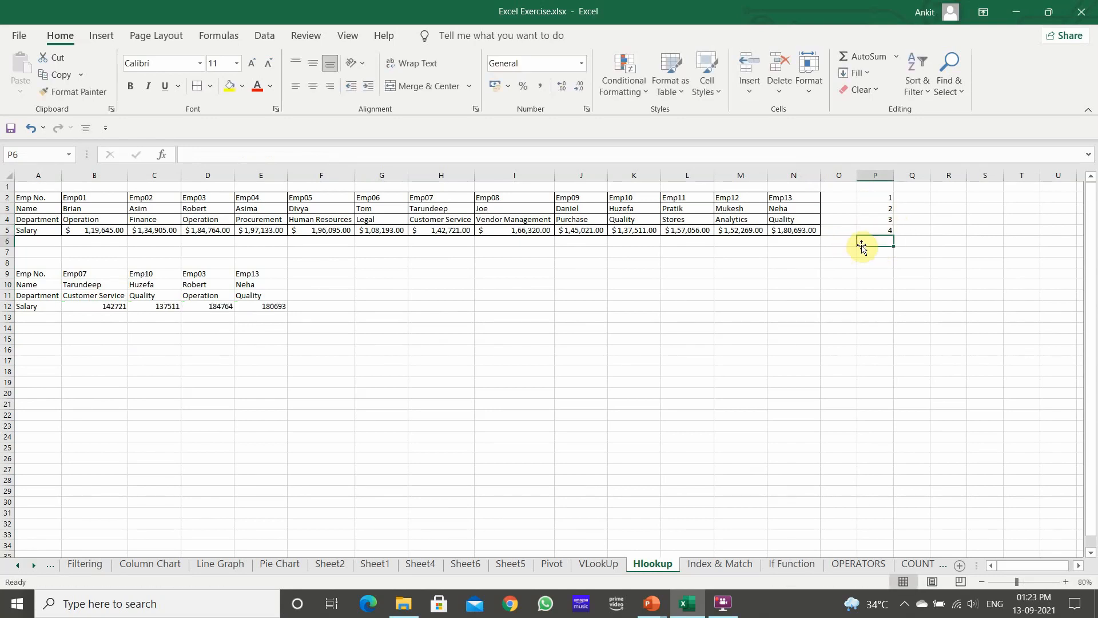
click(346, 436)
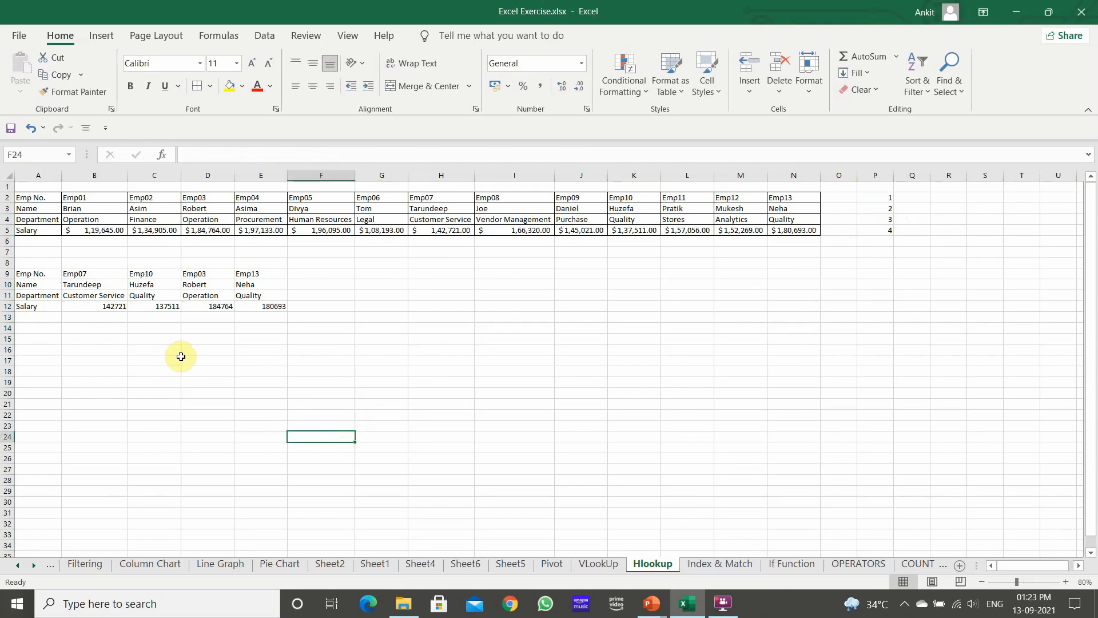
click(135, 351)
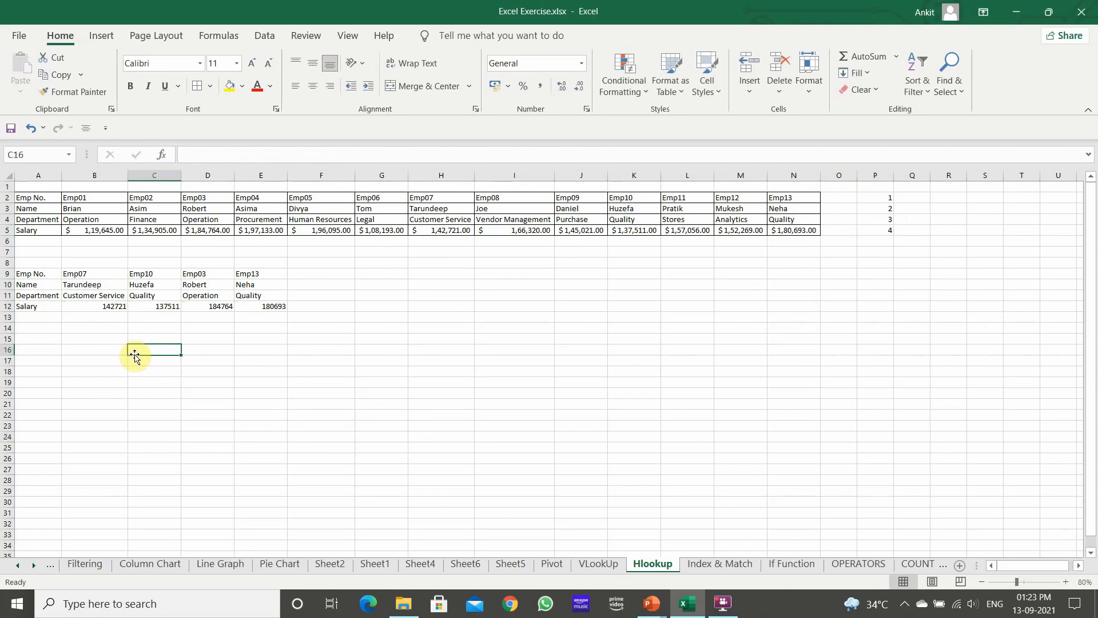
Clear the lookup results from B10:F12
click(97, 286)
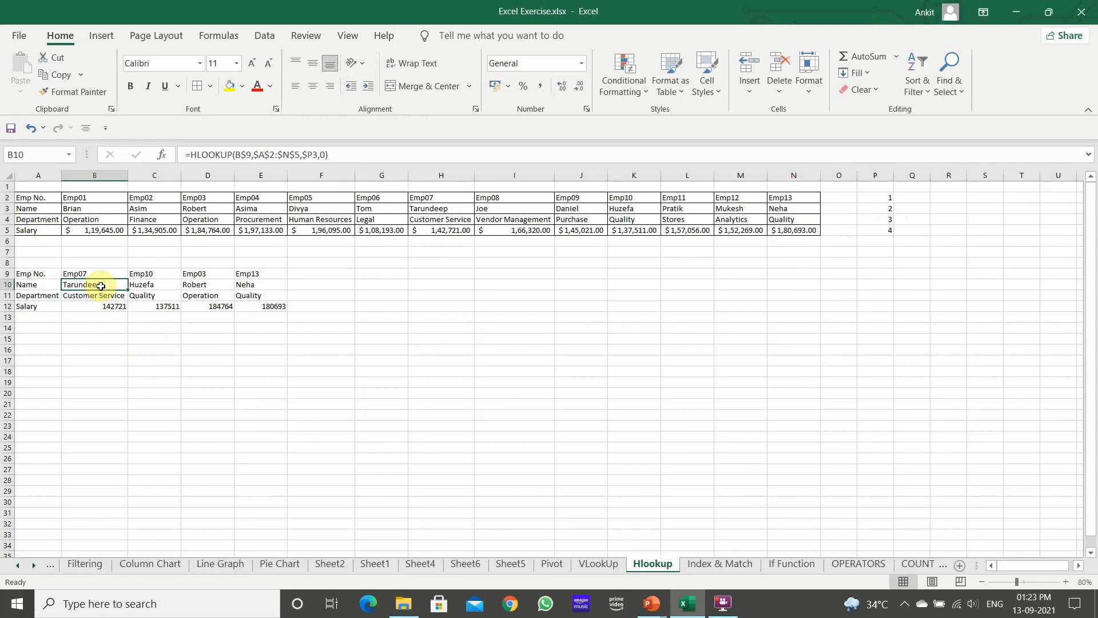
mouse_move(86, 290)
mouse_down()
mouse_move(314, 289)
mouse_move(308, 312)
mouse_up()
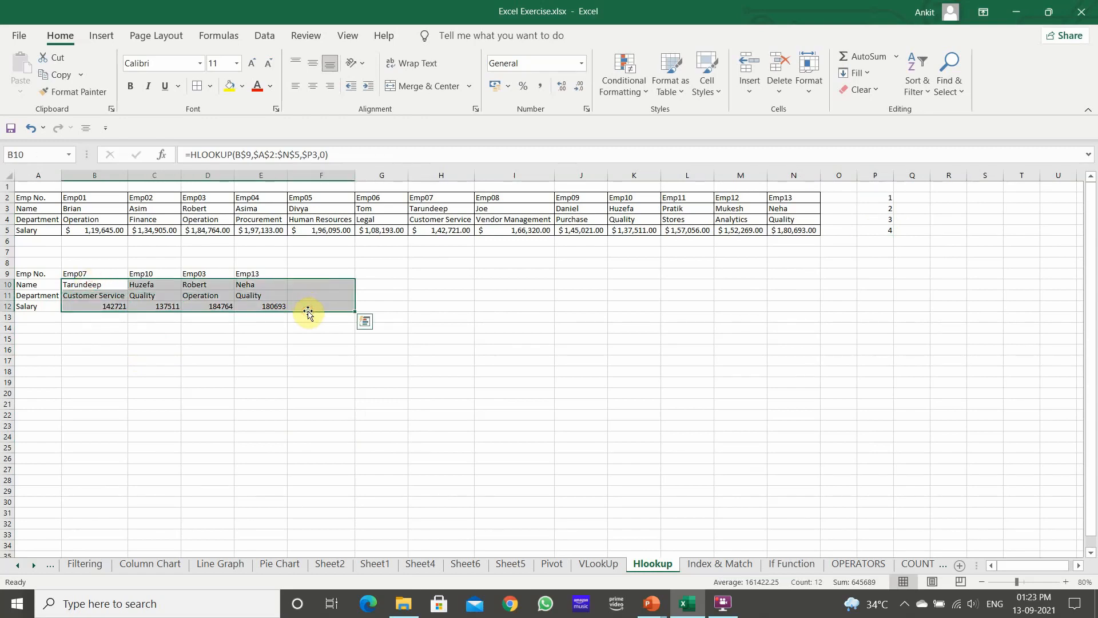
key(Delete)
Write an HLOOKUP formula in B10 with lookup value B9, table array A2:N5, row index P3 and range lookup 0
click(105, 286)
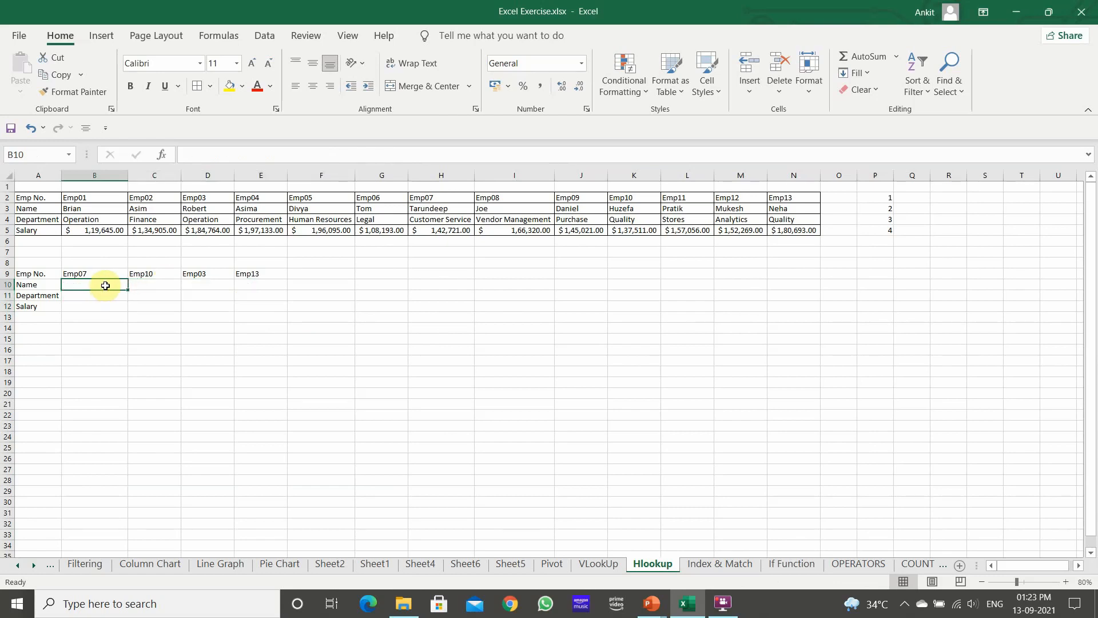
text(=)
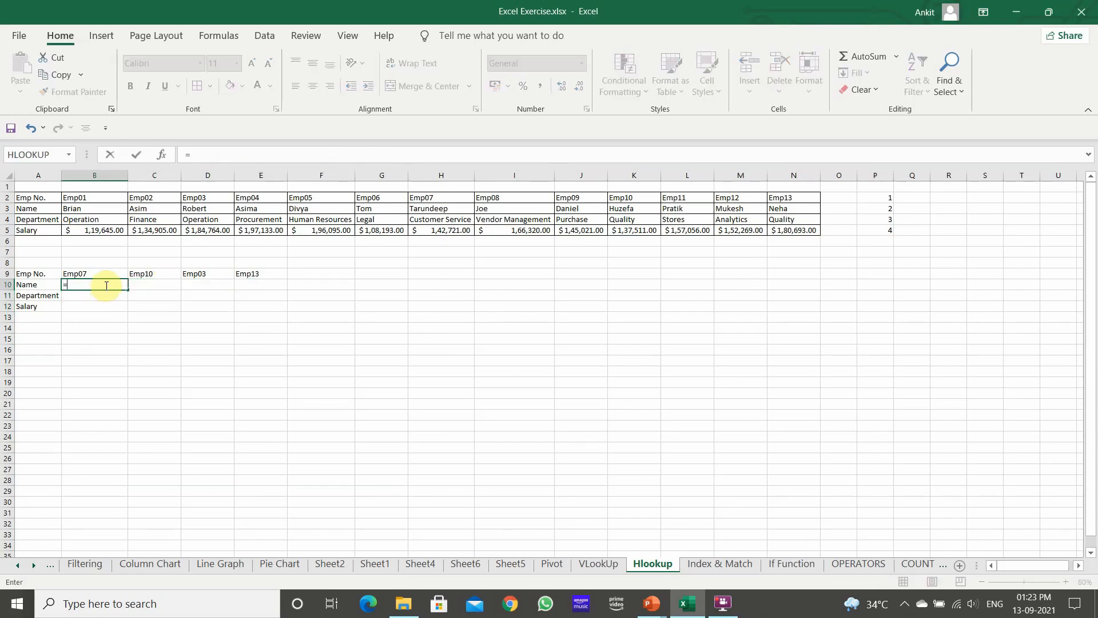
text(h)
double_click(107, 345)
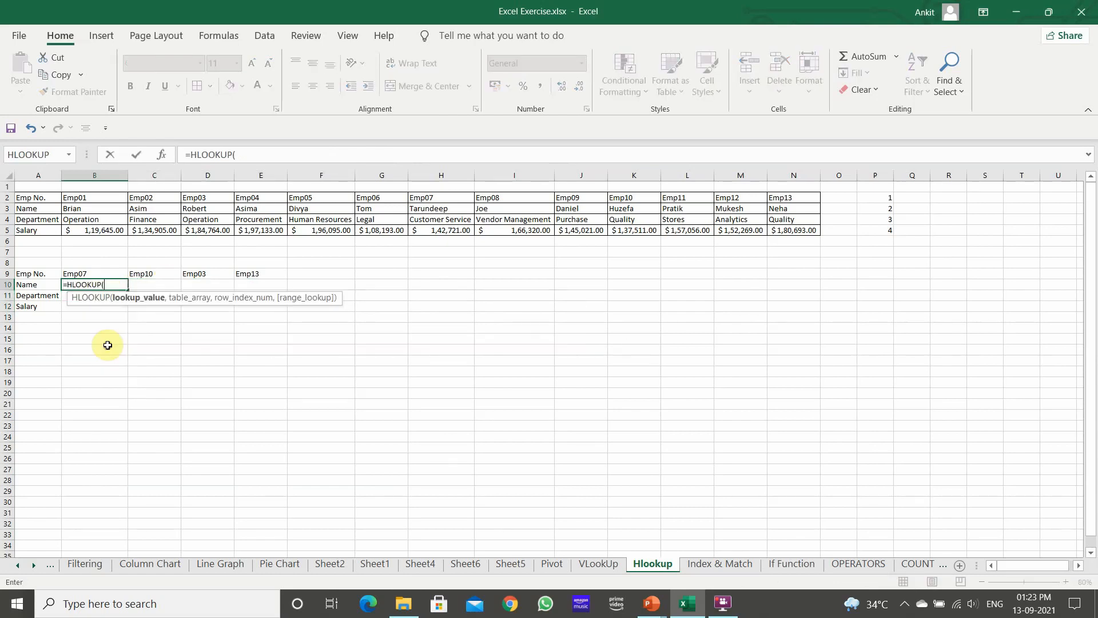
drag(74, 263, 74, 269)
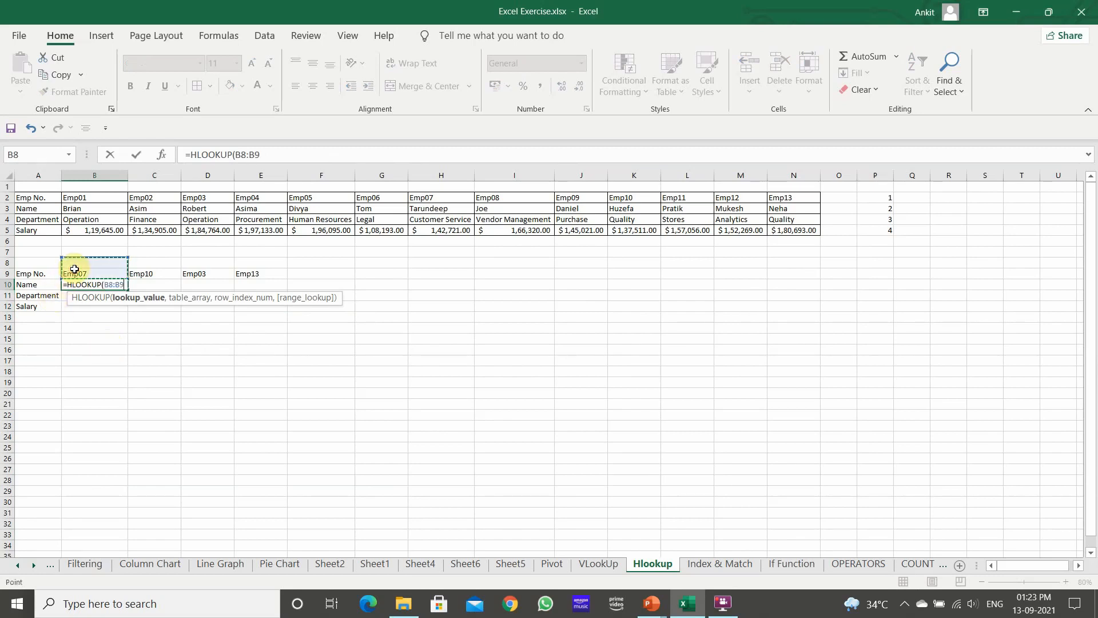
click(74, 274)
text(,)
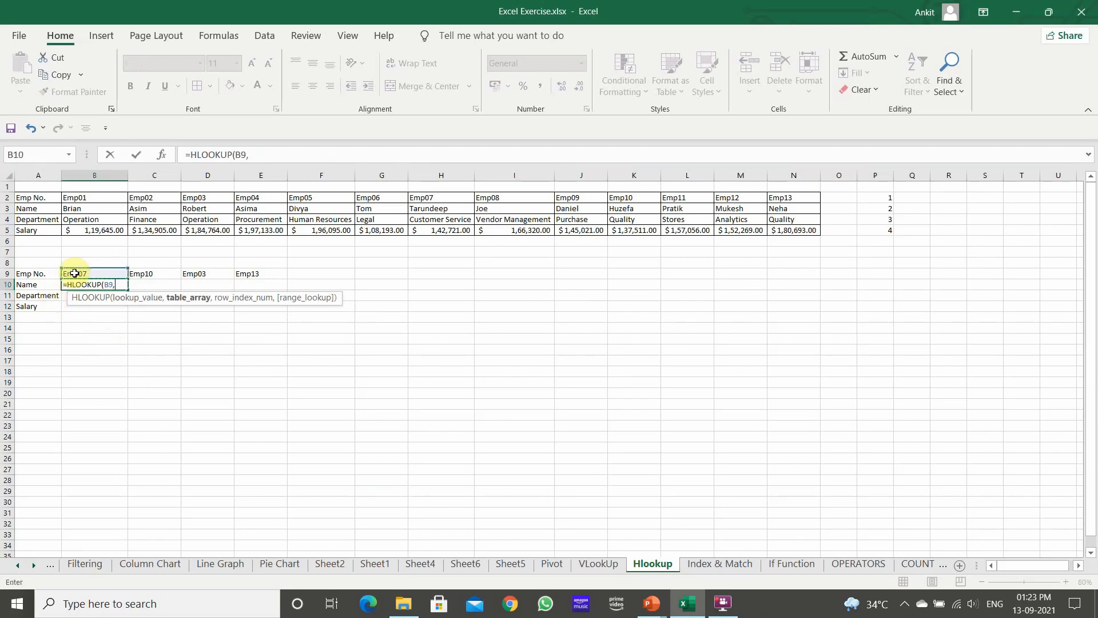
drag(29, 198, 787, 226)
text(,)
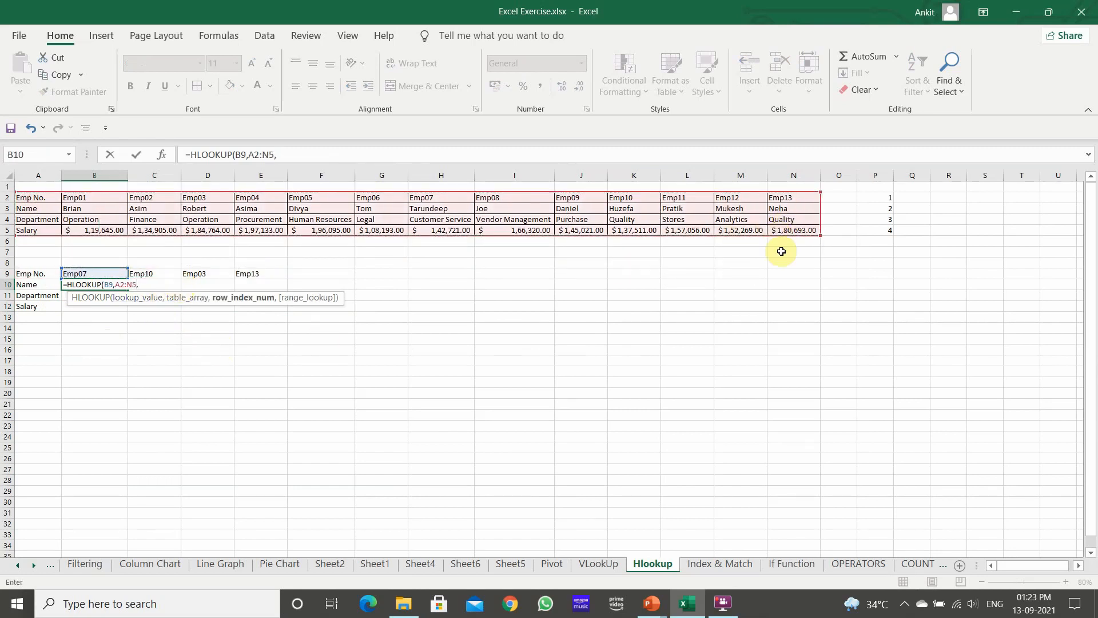
click(880, 208)
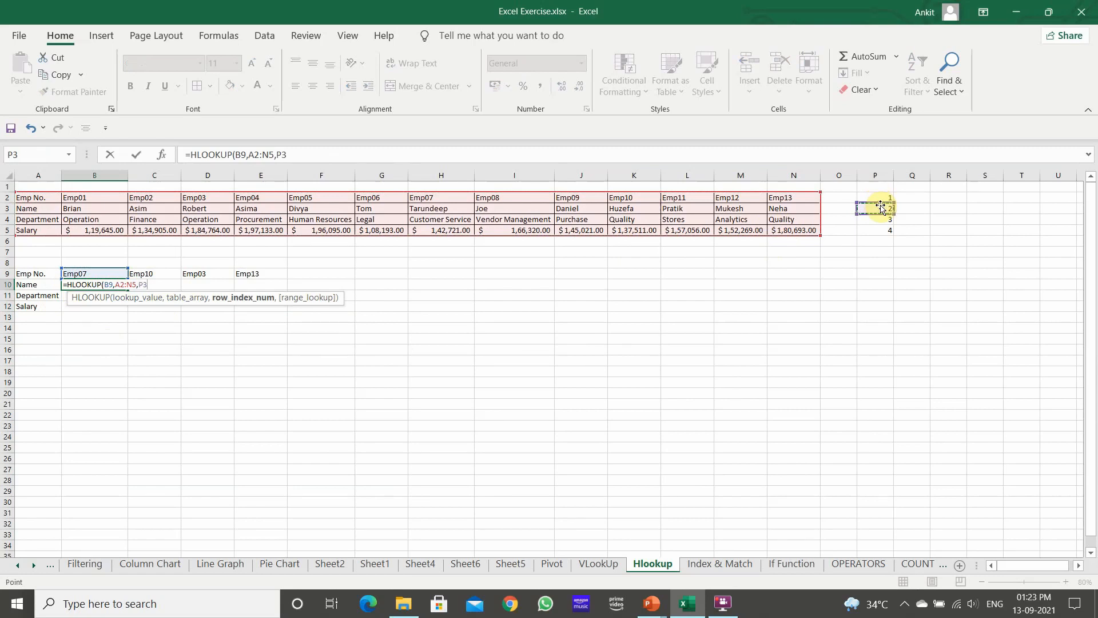
text(,)
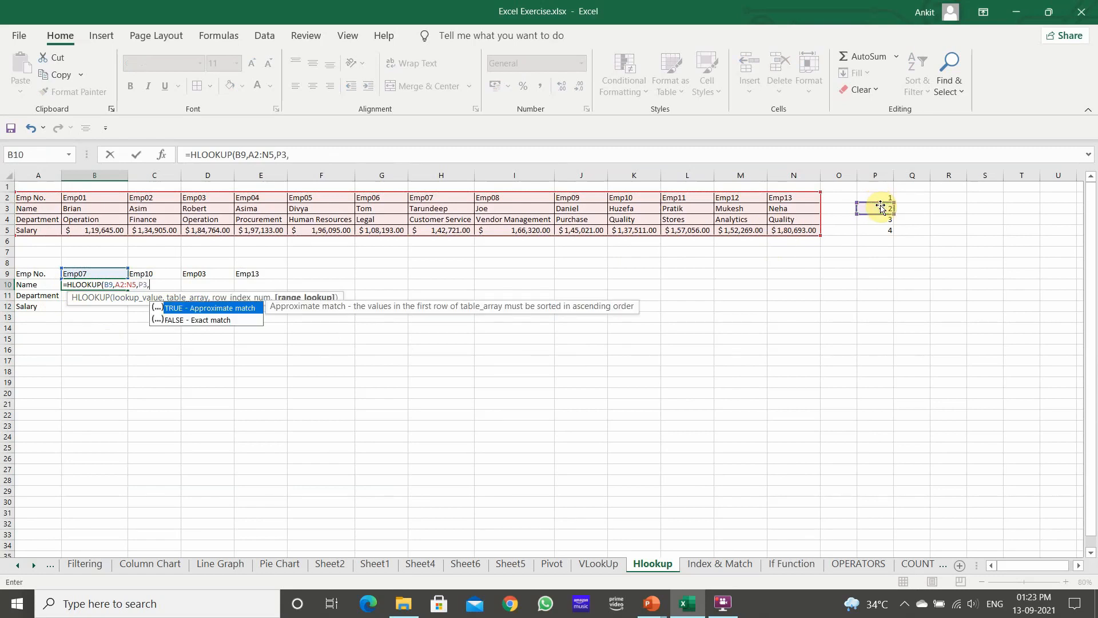
text(0))
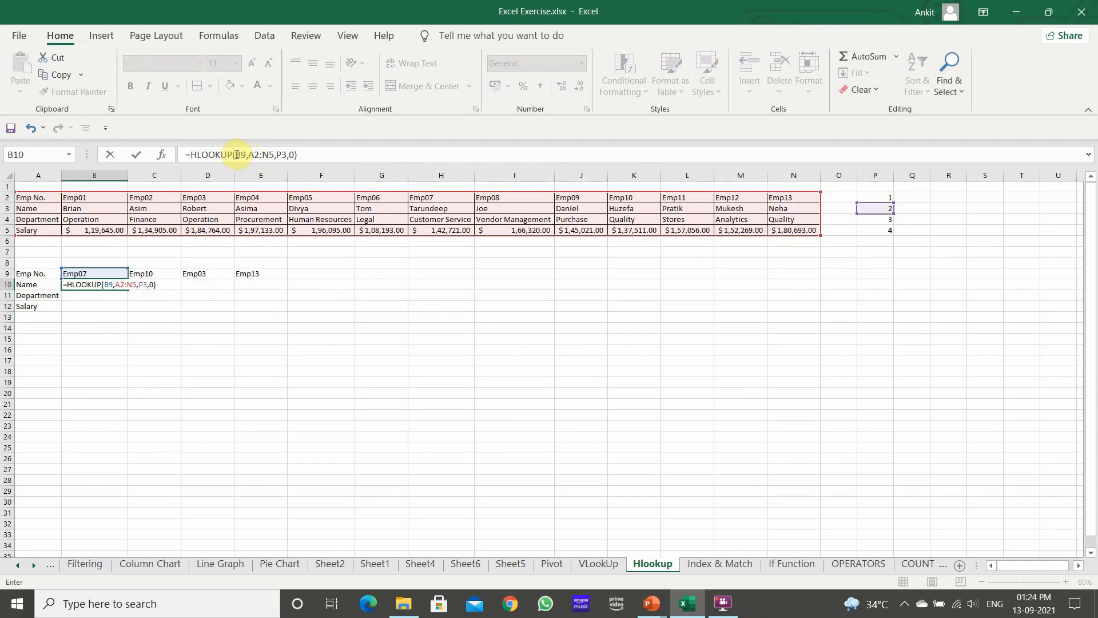
Lock the row of the lookup value in the B10 formula as B$9
click(237, 154)
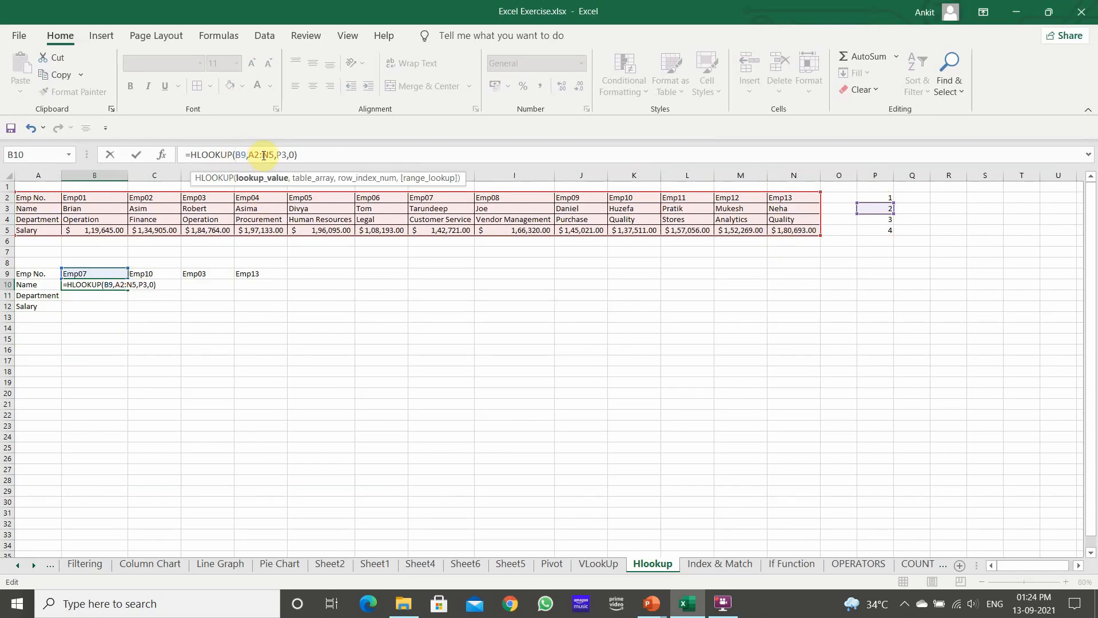
click(240, 154)
text($)
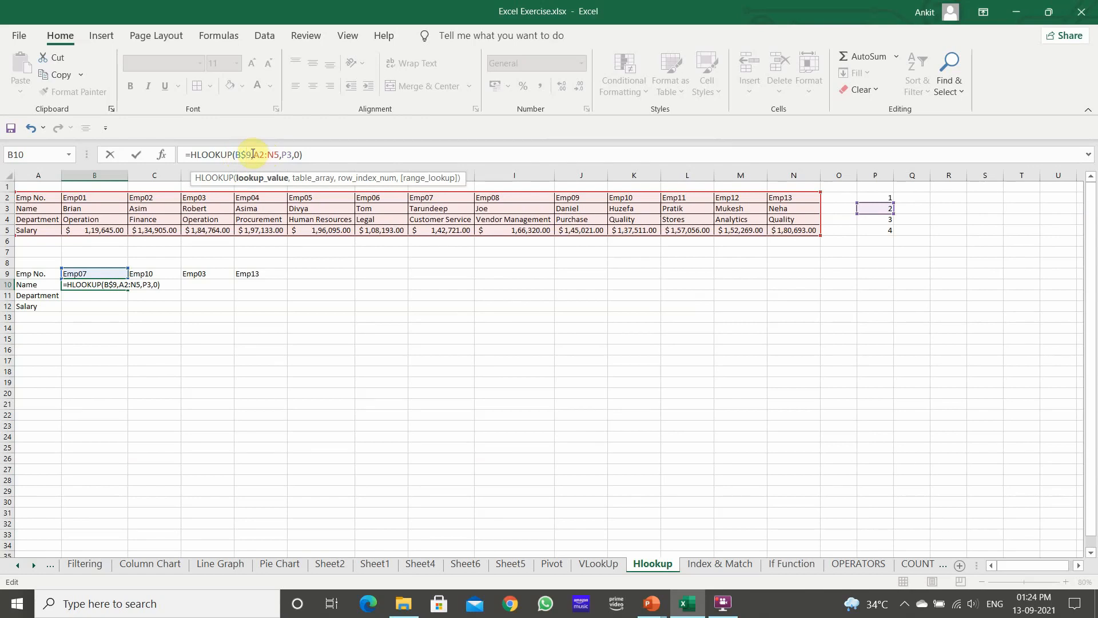
Make the table array in the B10 HLOOKUP formula absolute as $A$2:$N$5
click(255, 155)
text($)
click(268, 156)
text($A$)
click(279, 155)
text($A)
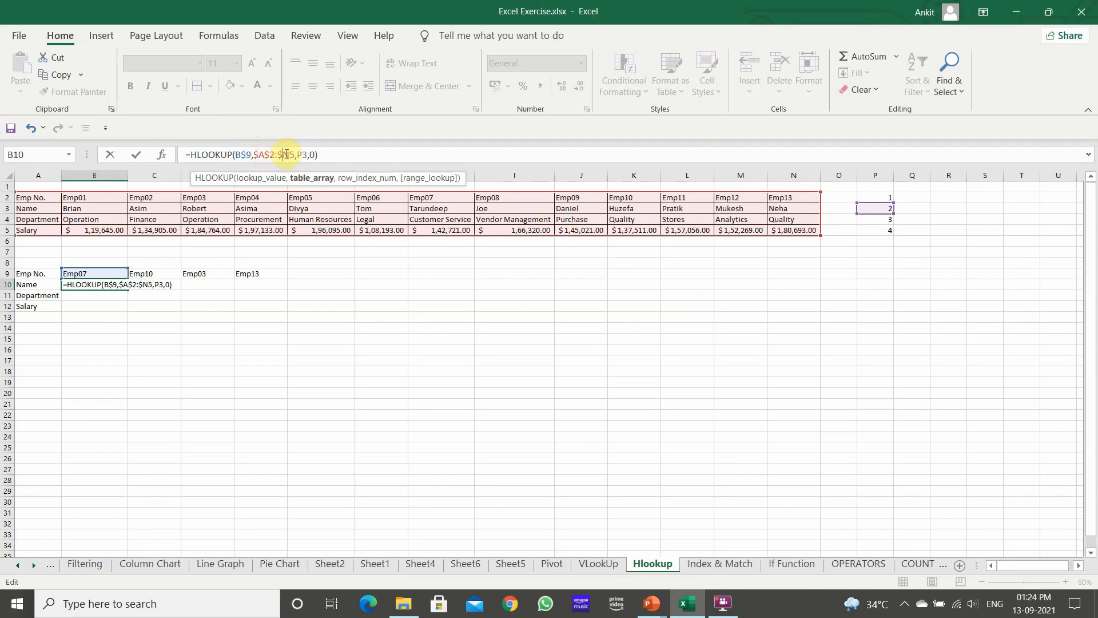
text($)
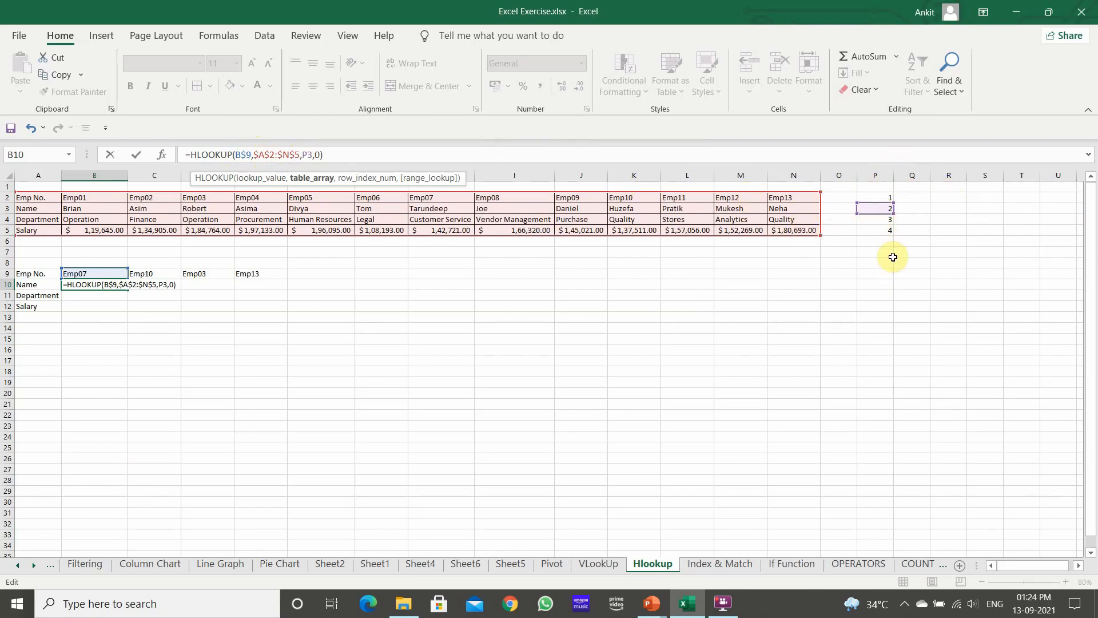
Lock the column of the row index reference as $P3 and enter the B10 formula
click(307, 153)
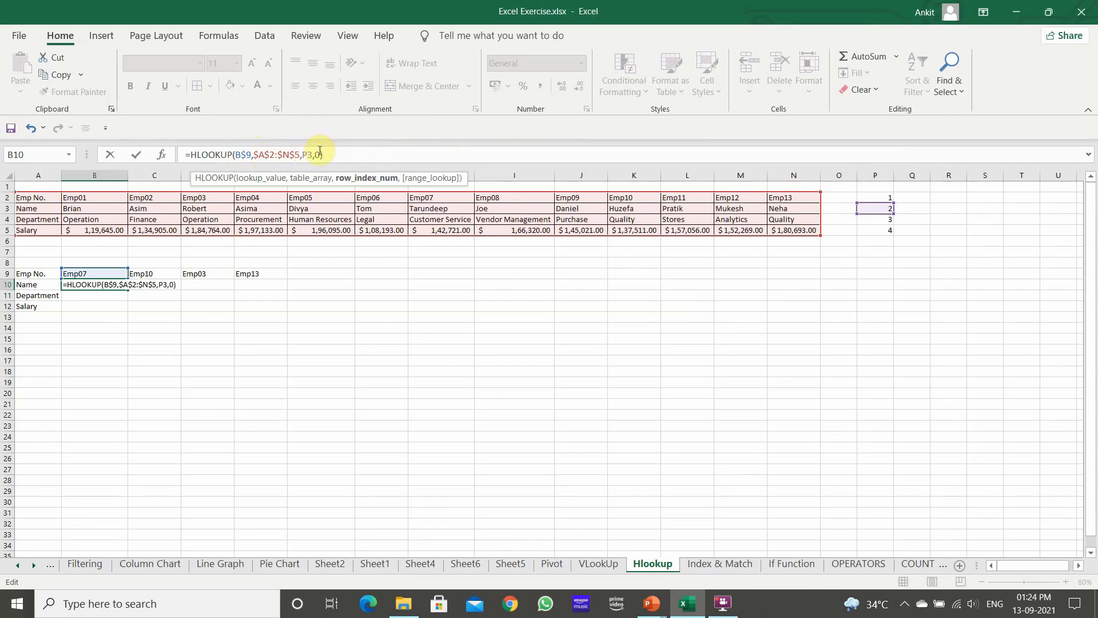
text(#)
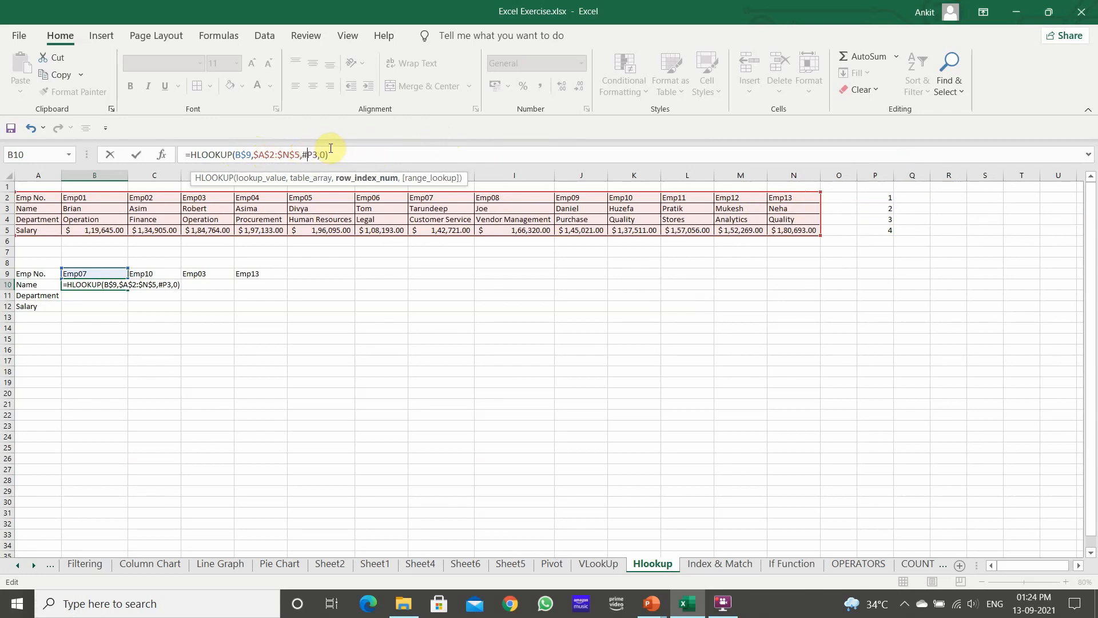
key(BackSpace)
text($)
key(Return)
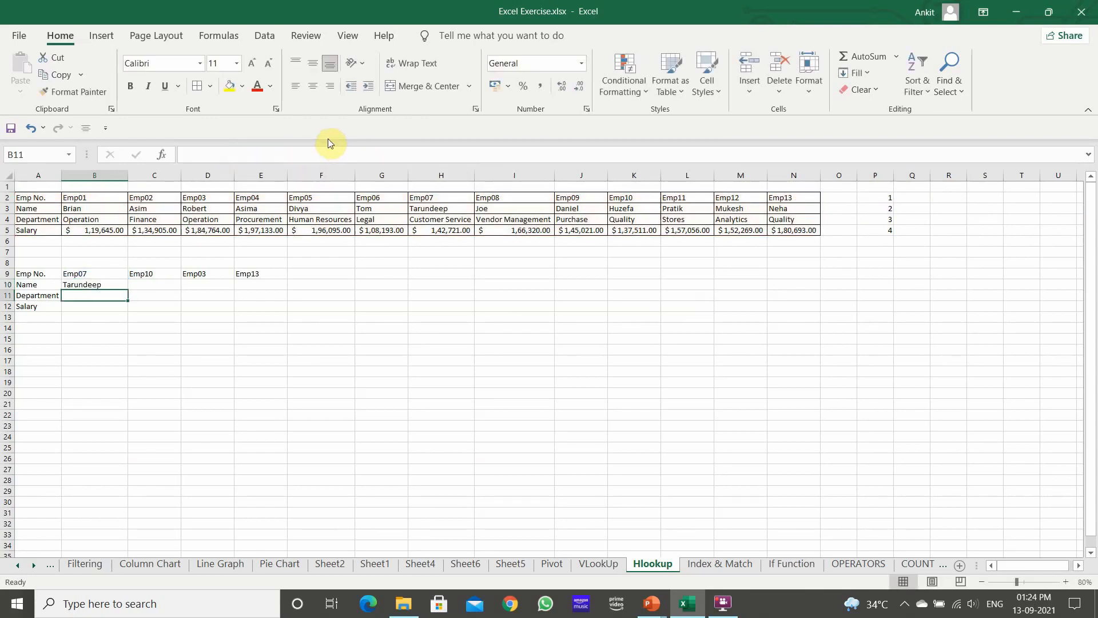
Fill the B10 HLOOKUP formula across and down the results table to E12
click(110, 284)
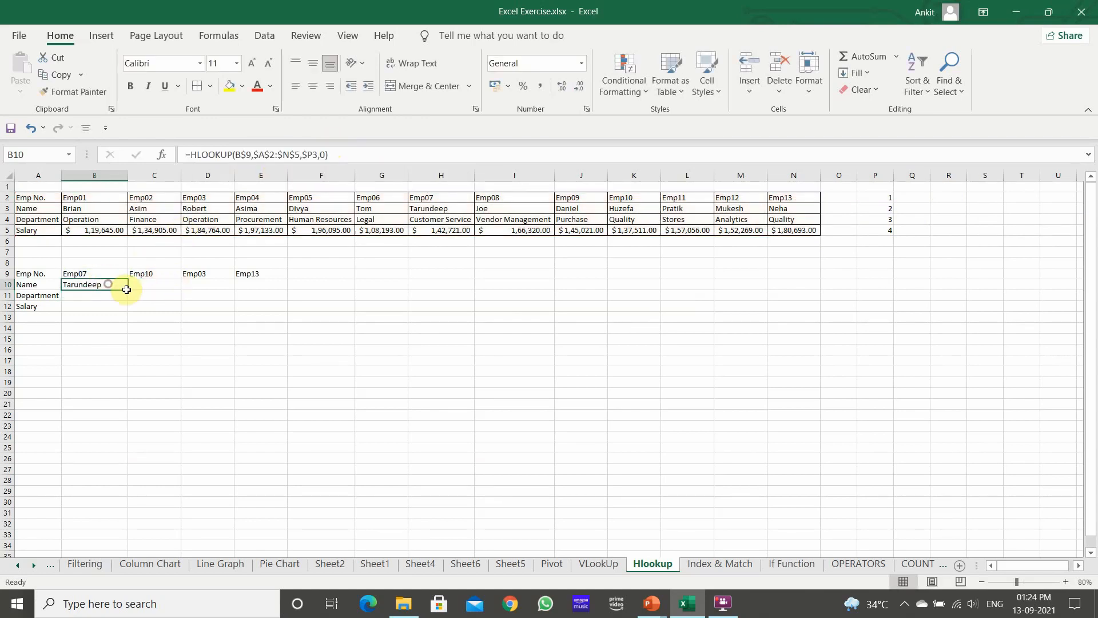
drag(128, 290, 280, 309)
click(262, 339)
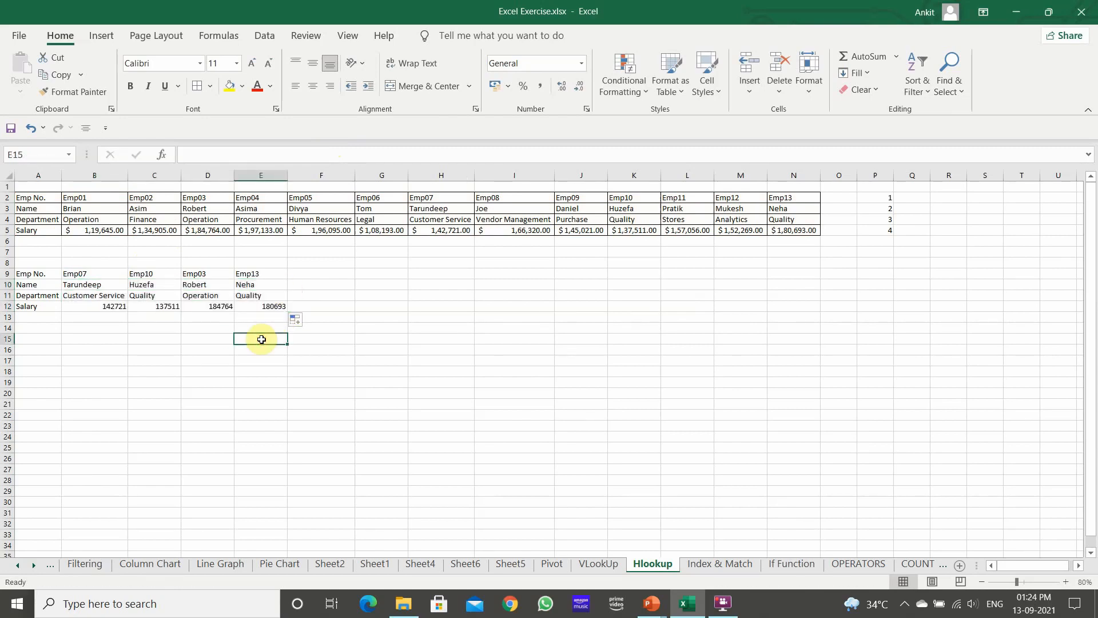